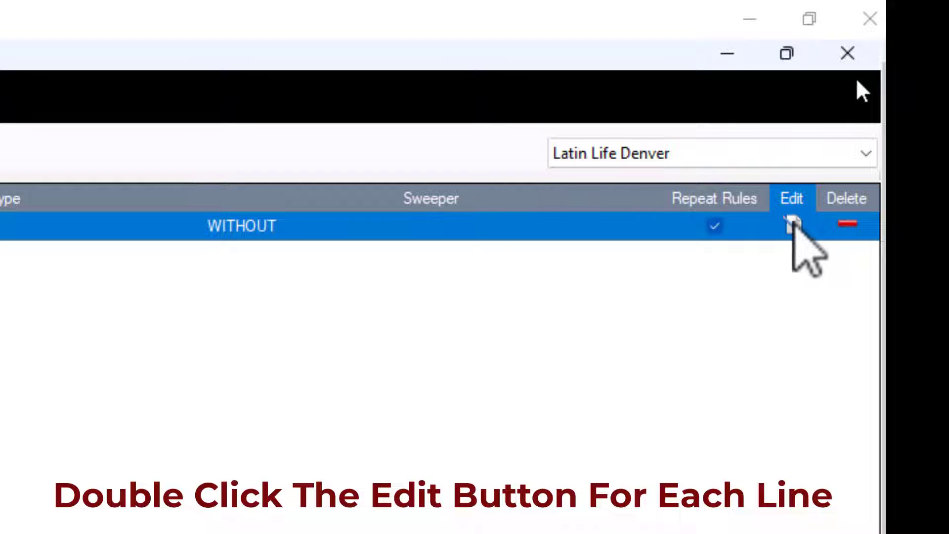
Open and confirm the Latin Life Denver rotation line with its existing settings, and save the rotation over the existing Latin Life Denver
double_click(793, 225)
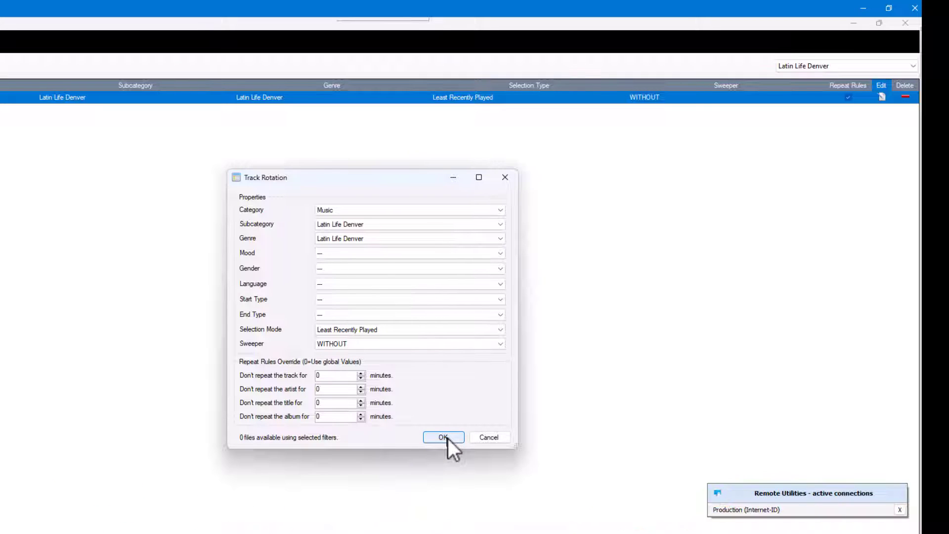
click(448, 438)
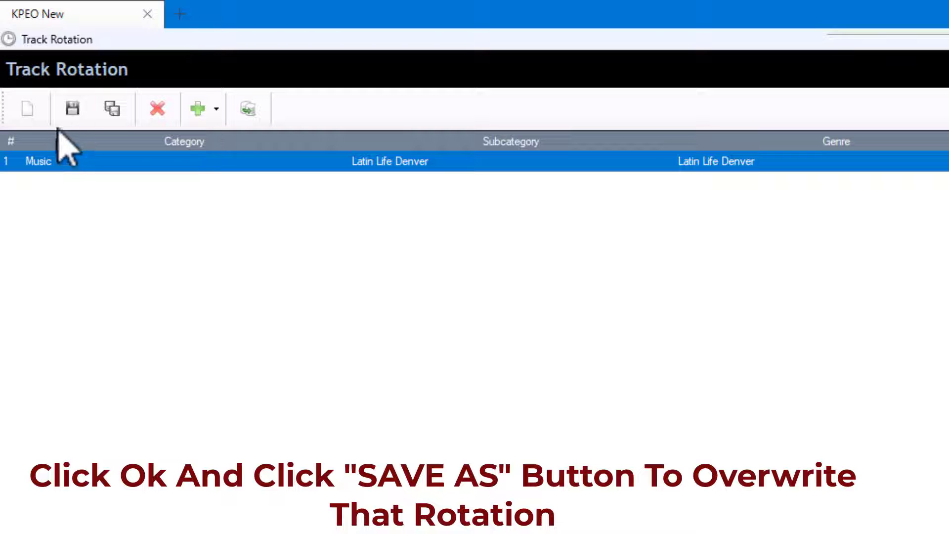
click(113, 108)
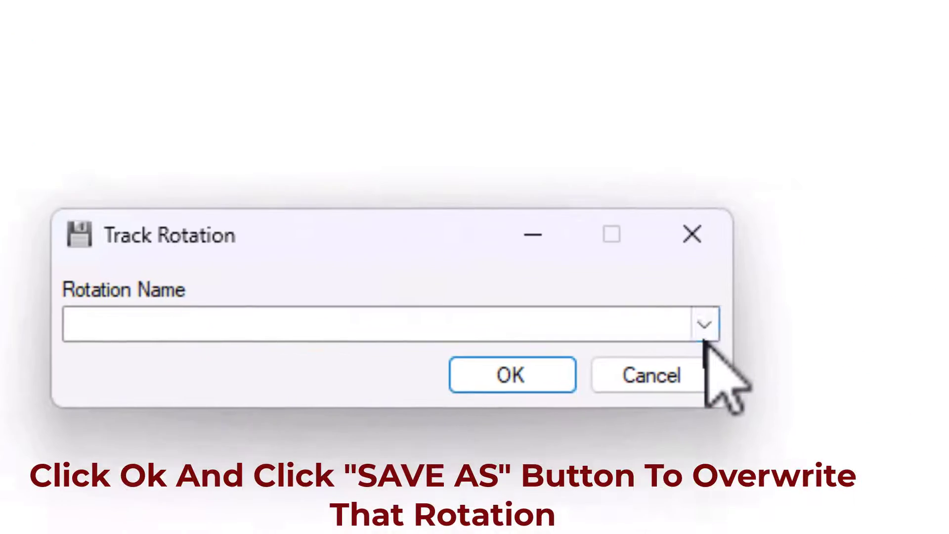
click(750, 305)
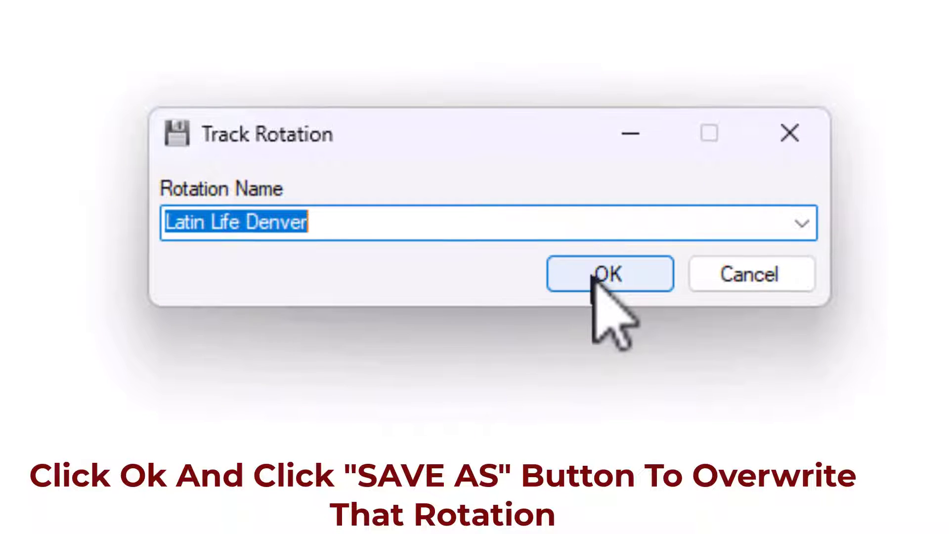
click(581, 121)
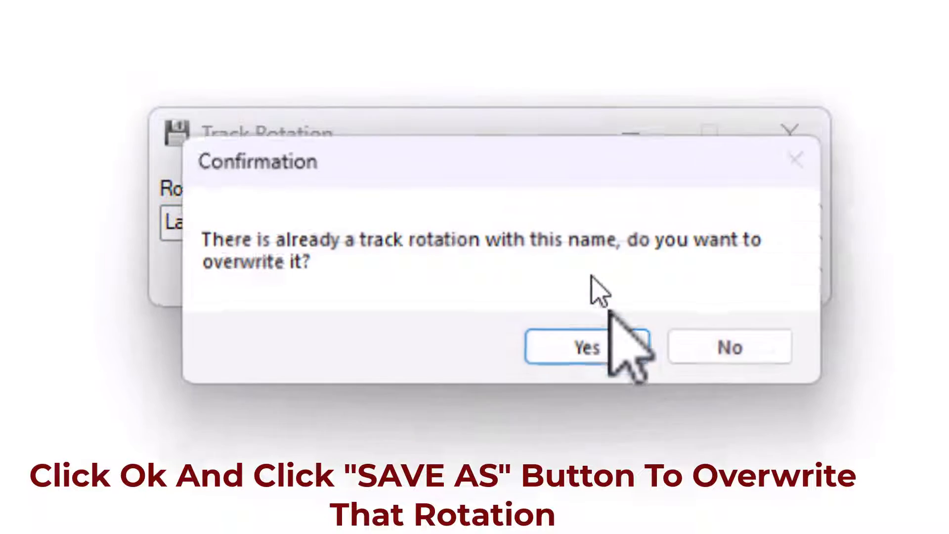
click(588, 347)
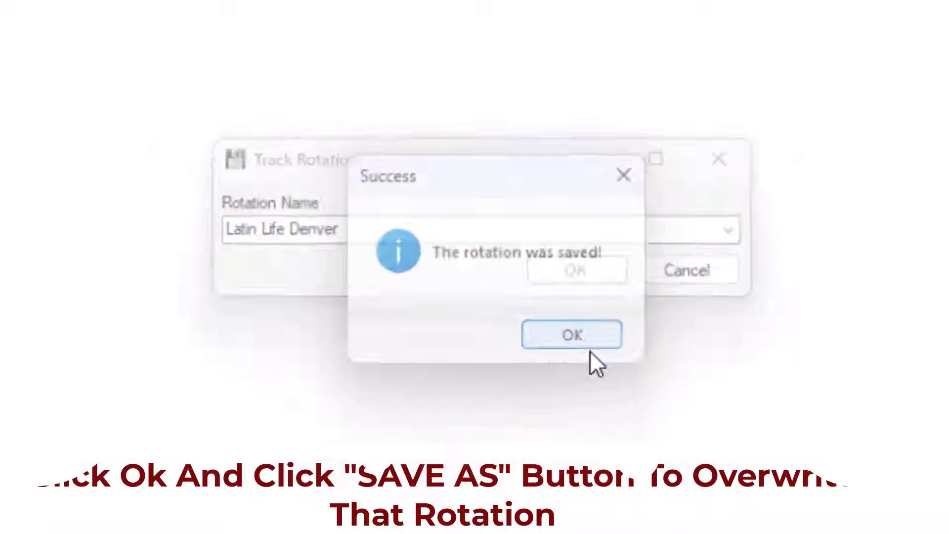
click(589, 346)
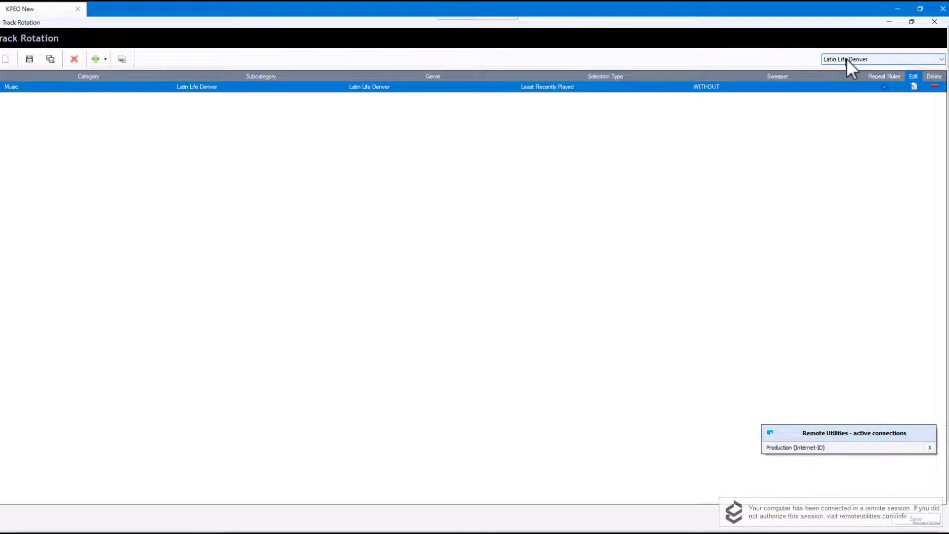
Load the Mexican rotation and open and confirm each of its three lines with their existing settings
click(847, 58)
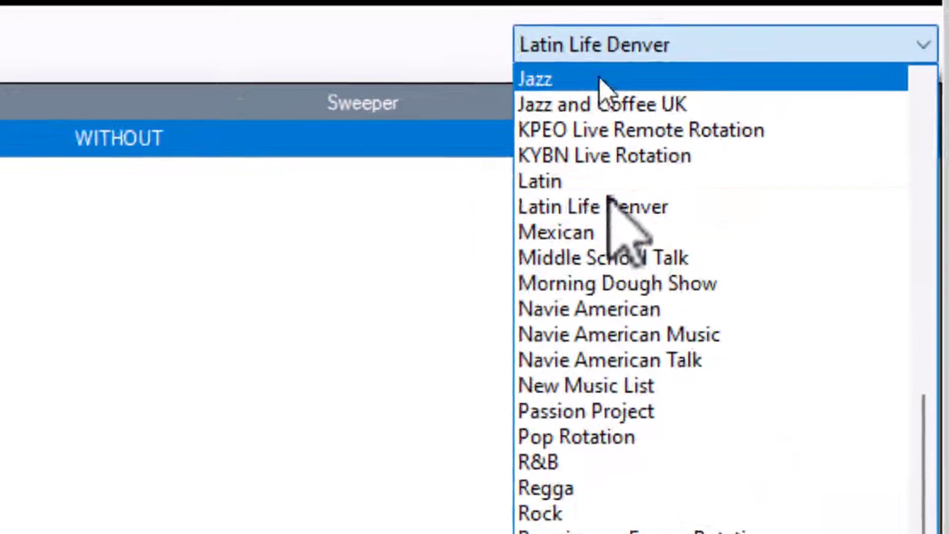
click(539, 265)
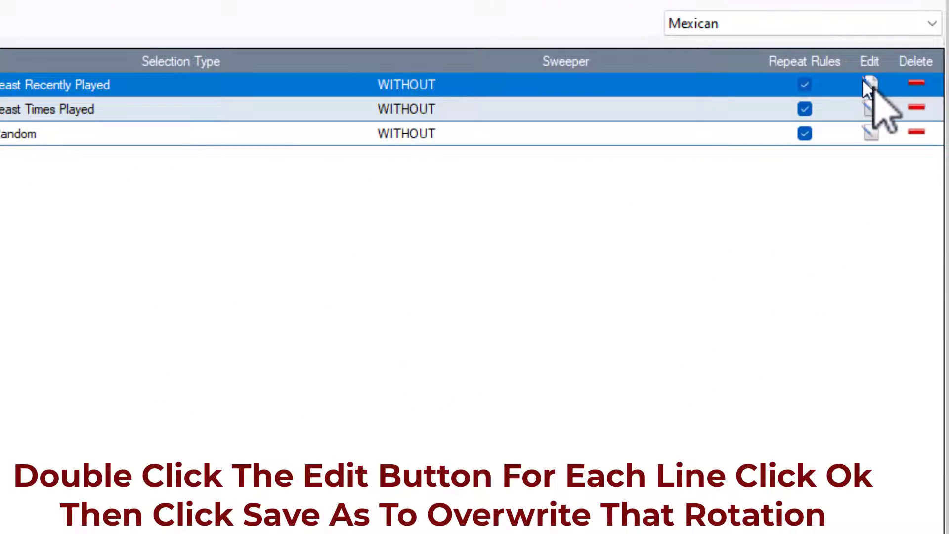
double_click(875, 80)
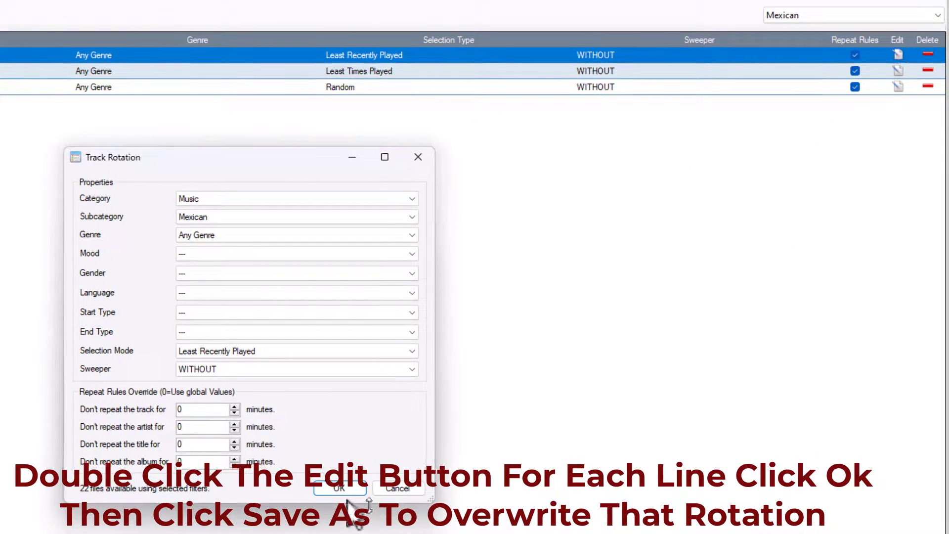
click(345, 489)
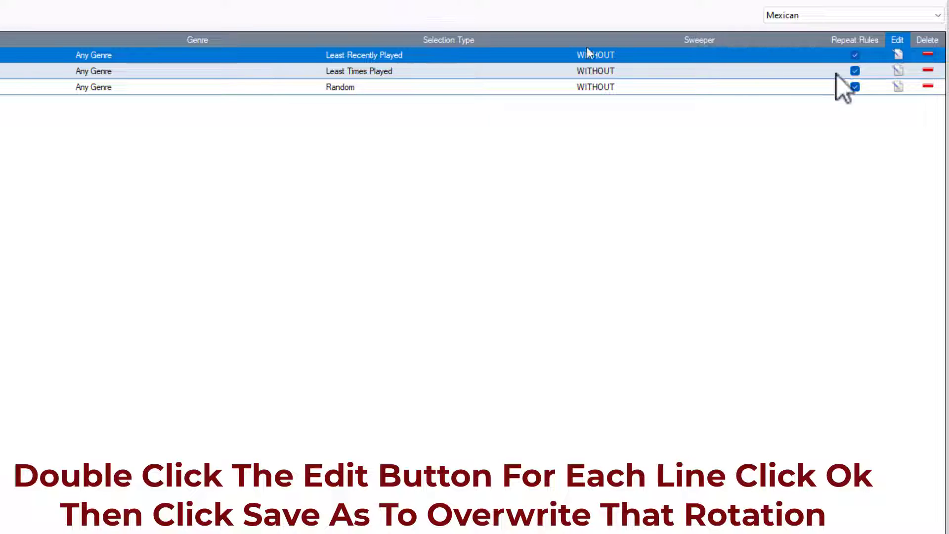
double_click(899, 70)
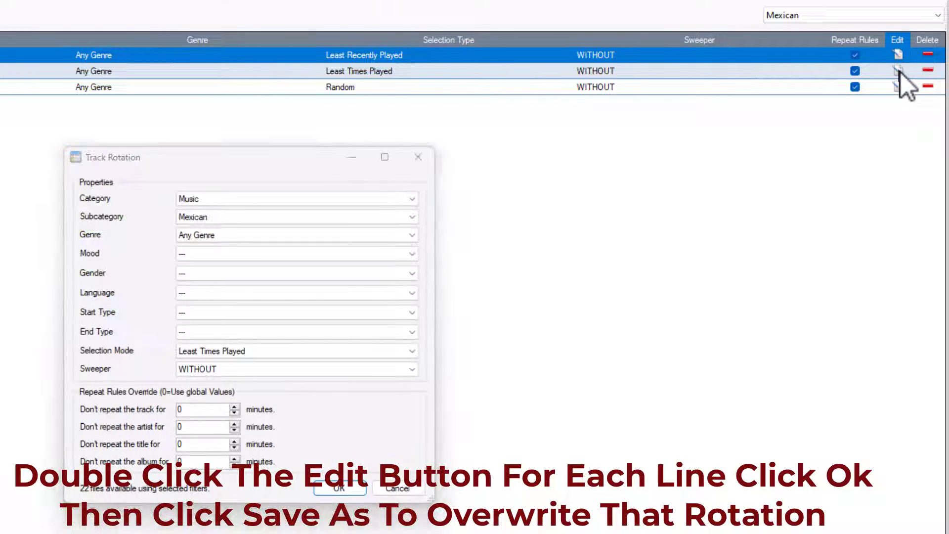
click(348, 491)
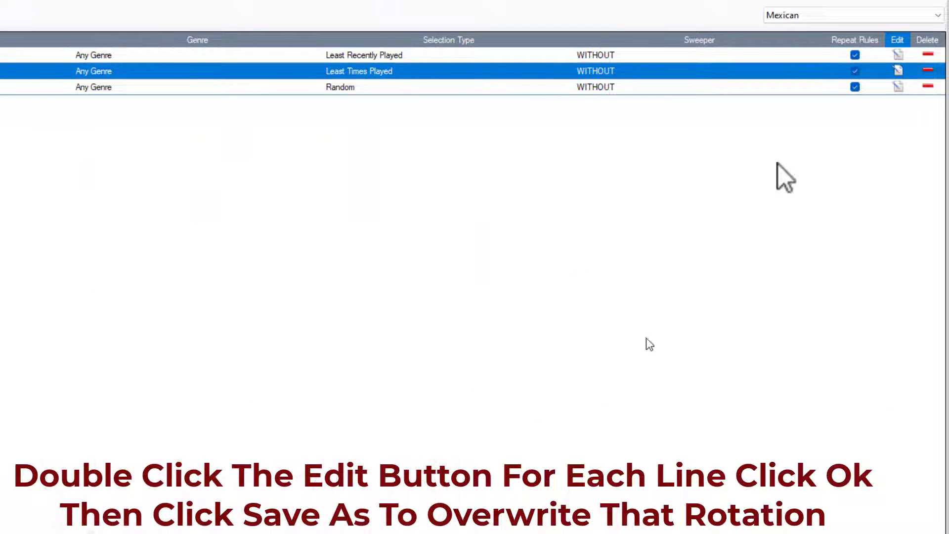
double_click(899, 87)
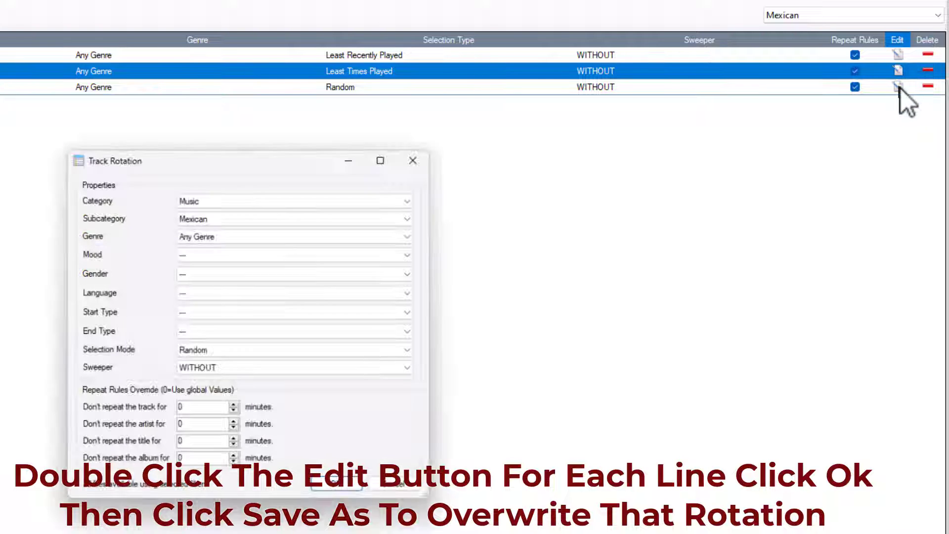
click(354, 488)
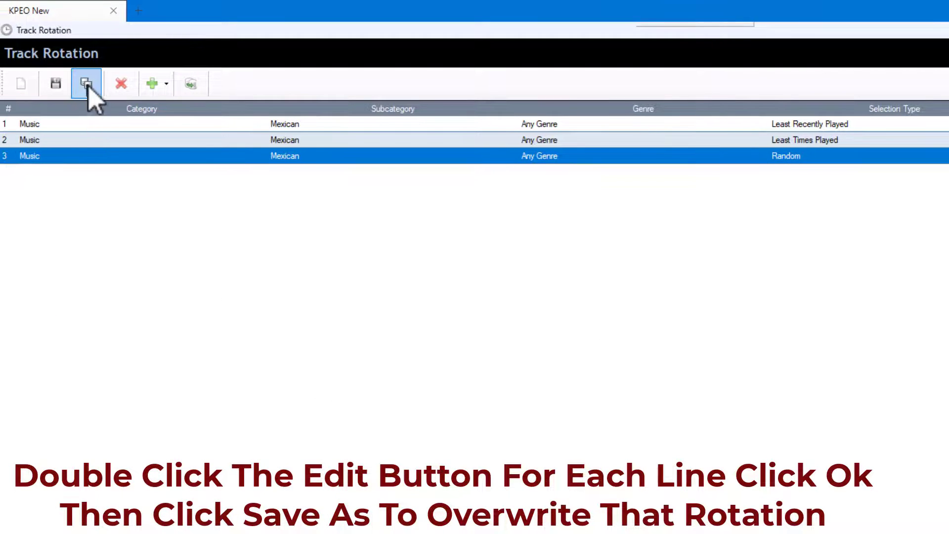
Save the track rotation under the name Mexican, overwriting the existing rotation
click(87, 85)
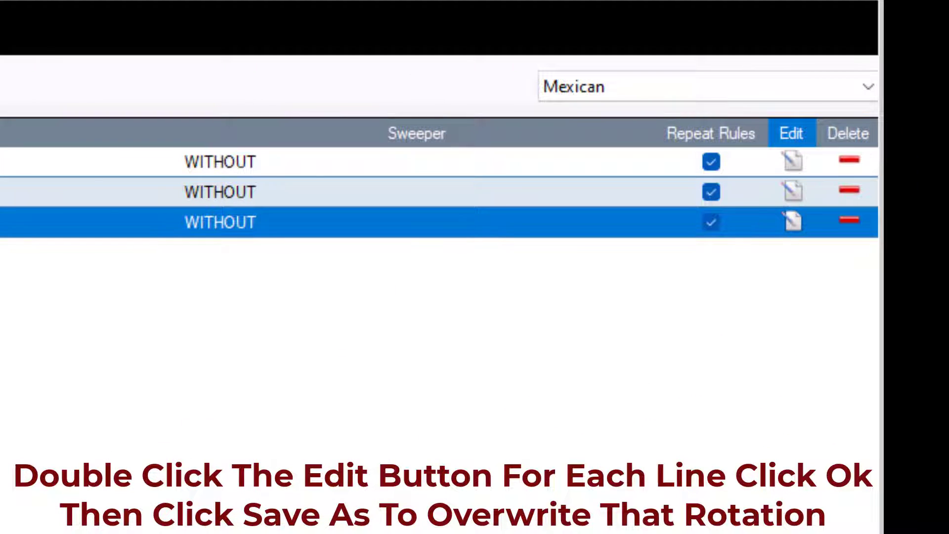
click(568, 191)
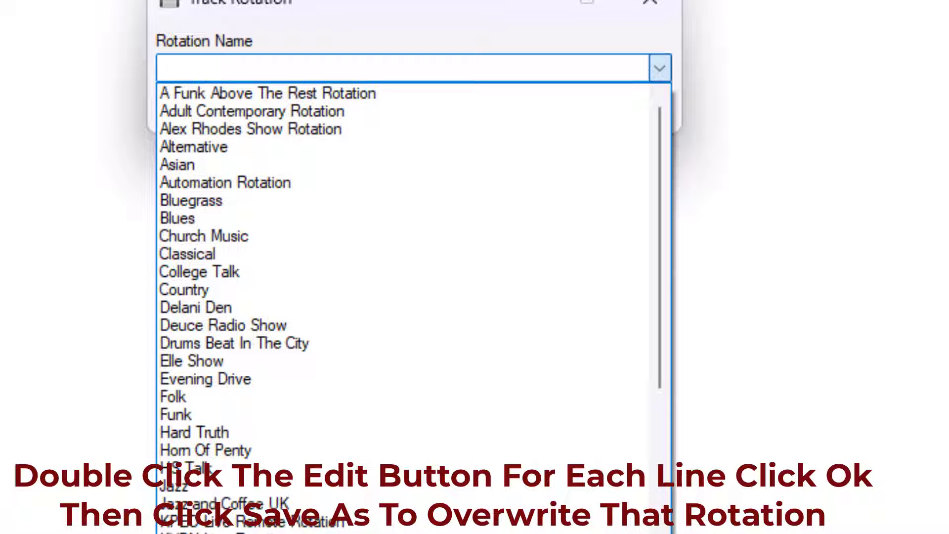
click(568, 531)
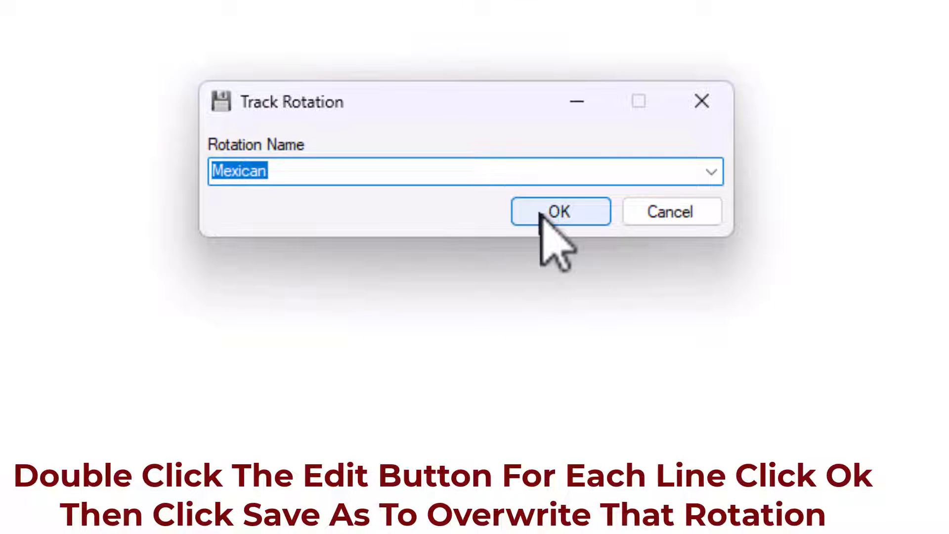
click(540, 213)
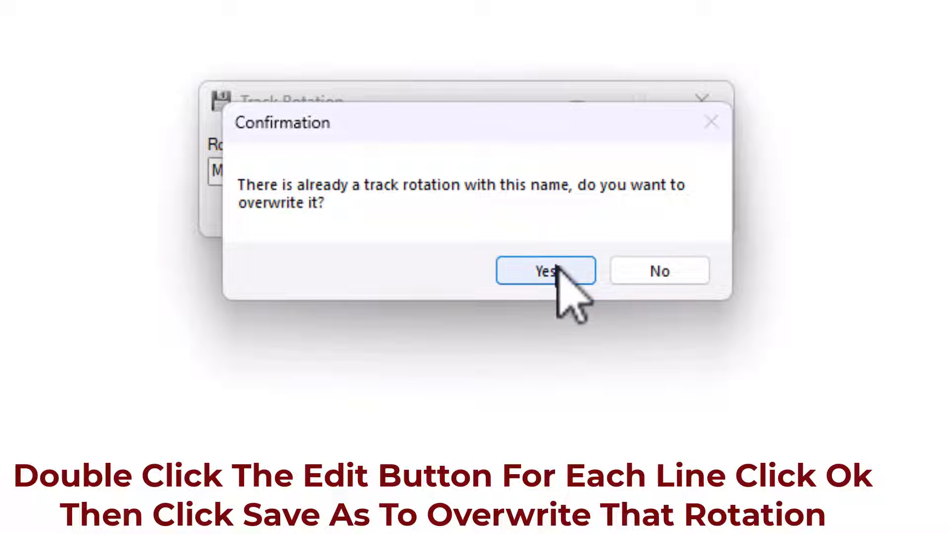
click(557, 267)
click(553, 273)
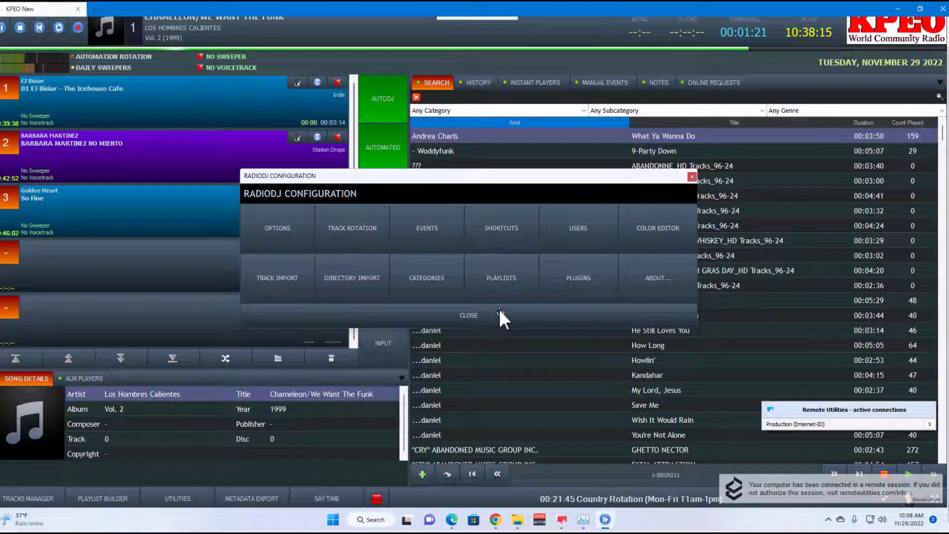
Close the RadioDJ configuration window and clear the existing playlist
click(500, 309)
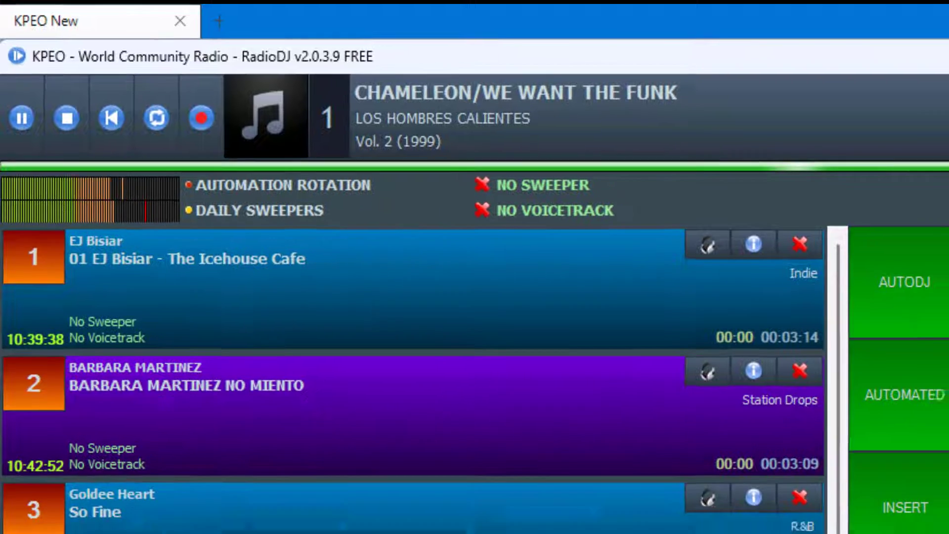
click(630, 509)
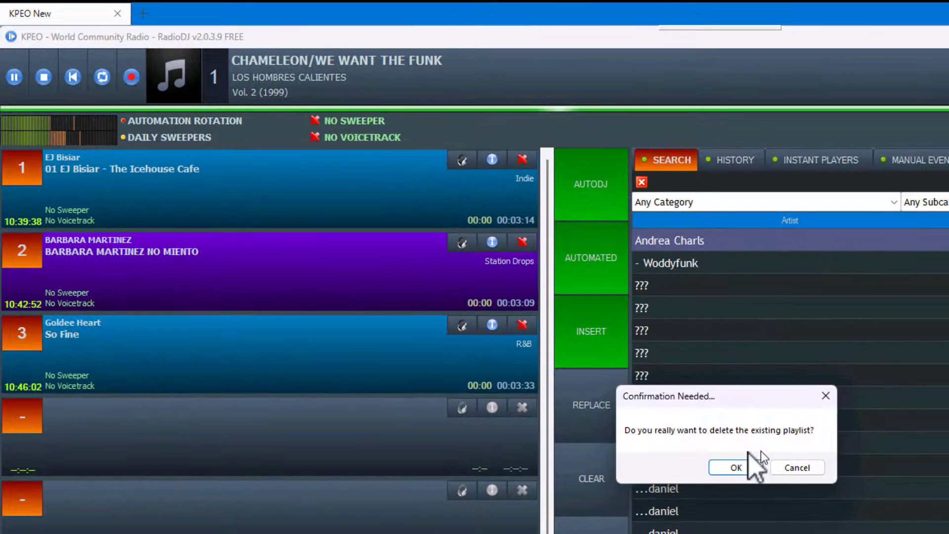
click(739, 468)
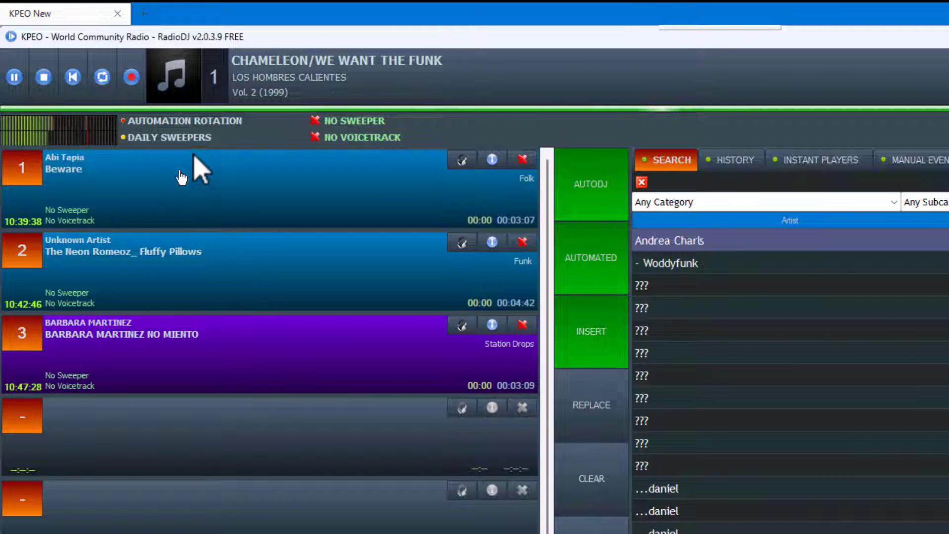
Switch the active rotation to Adult Contemporary Rotation and clear the existing playlist
click(195, 121)
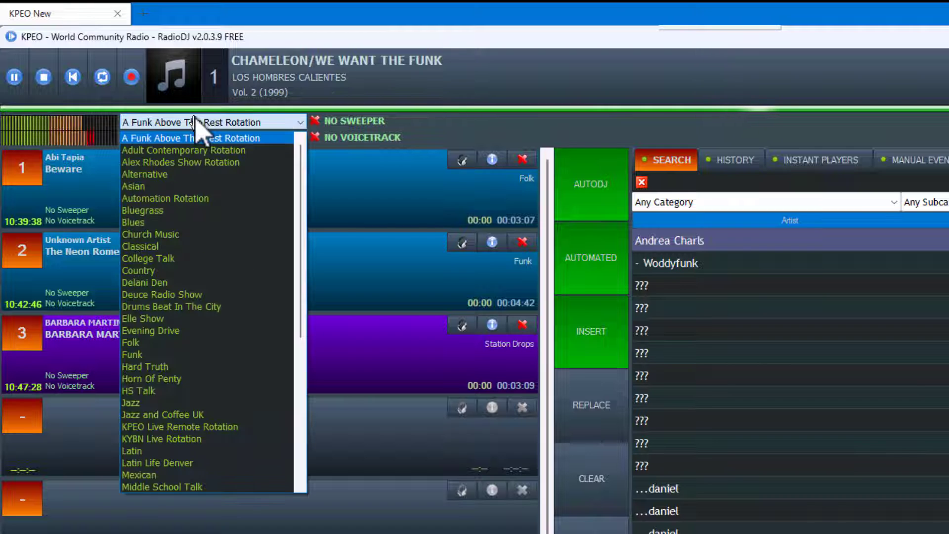
click(185, 150)
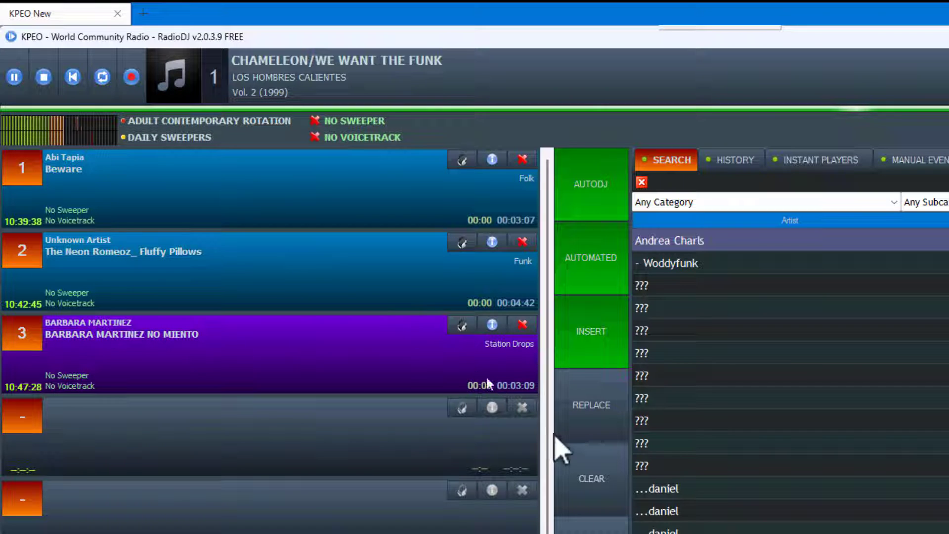
click(582, 475)
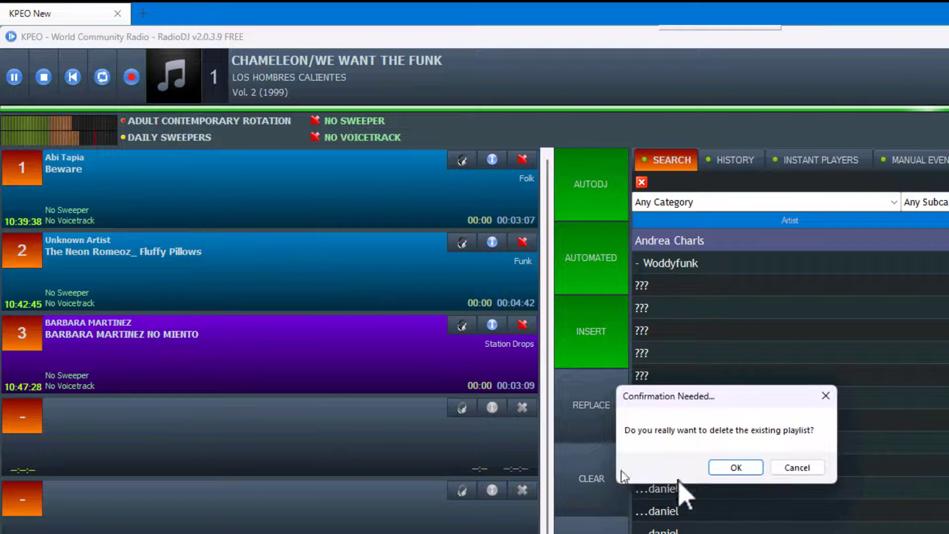
click(739, 466)
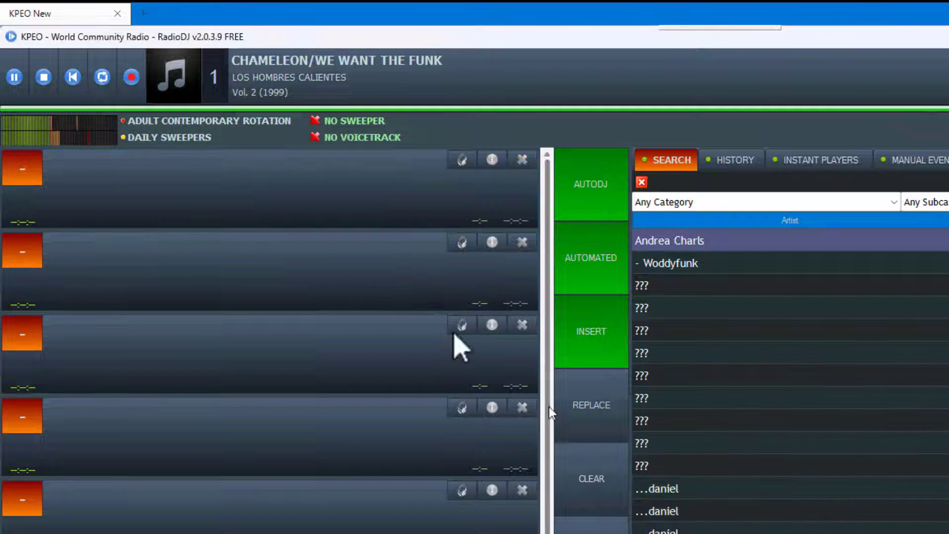
Switch the active rotation to Jazz and Coffee UK and clear the existing playlist
click(157, 131)
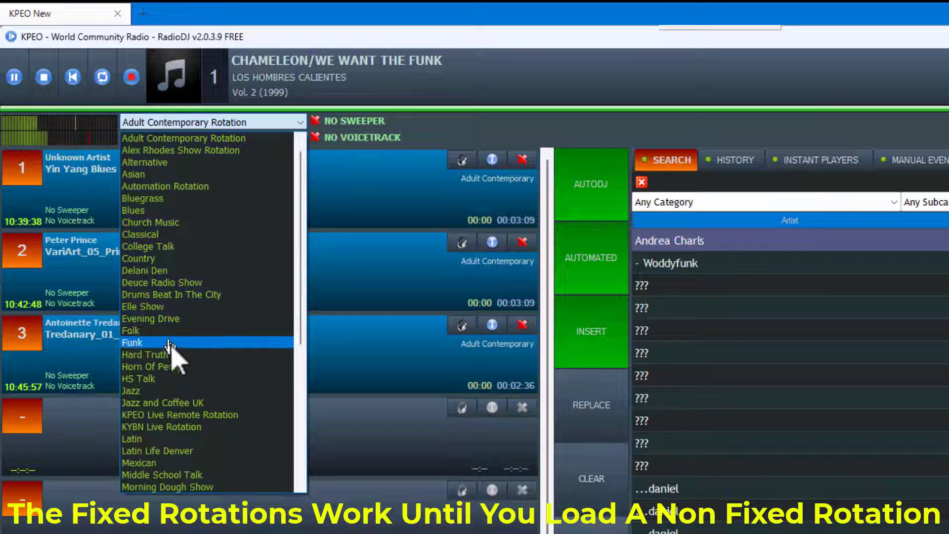
click(193, 403)
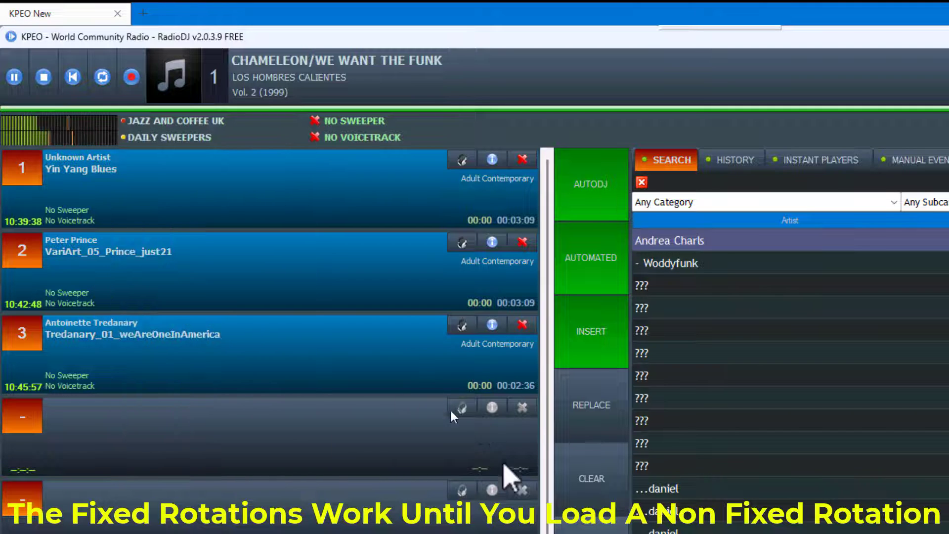
click(592, 472)
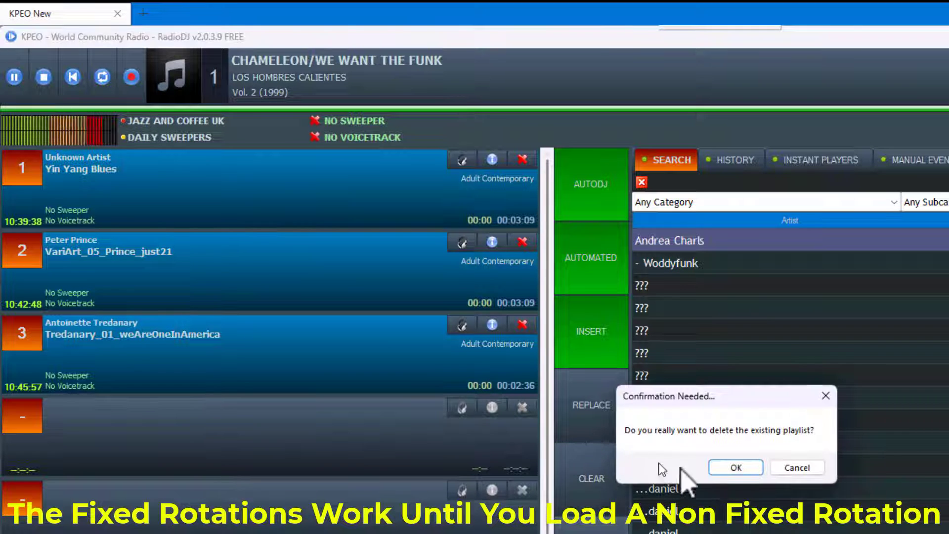
click(733, 464)
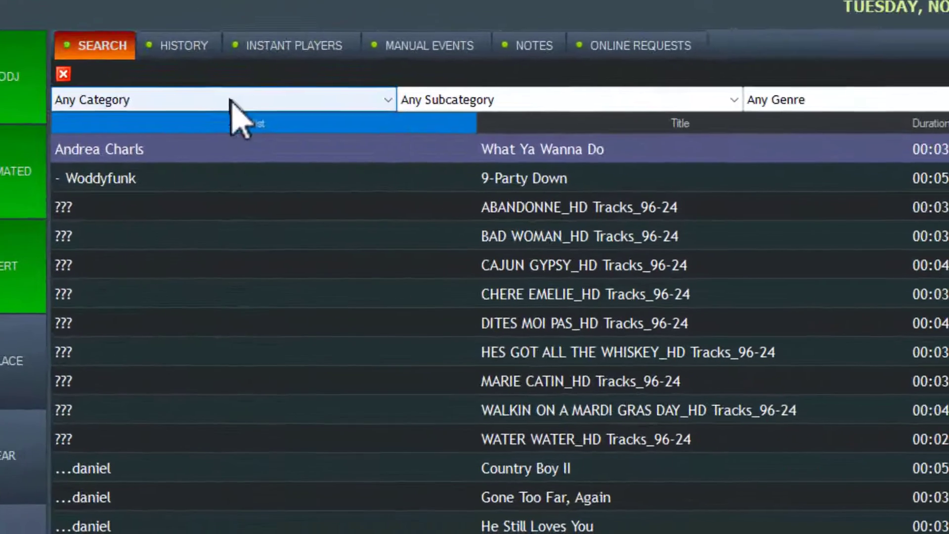
Filter the track search to the Music category and the Jazz and Coffee UK subcategory
click(774, 203)
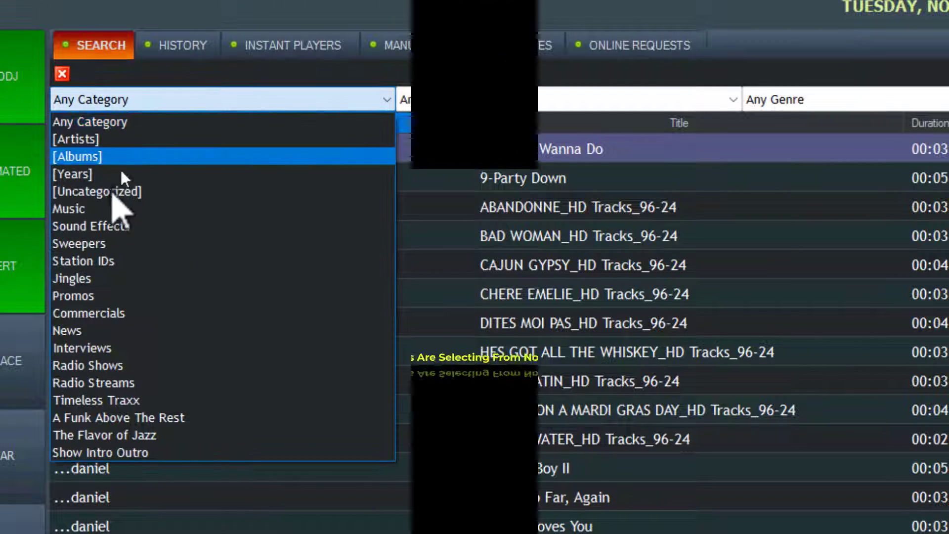
click(119, 209)
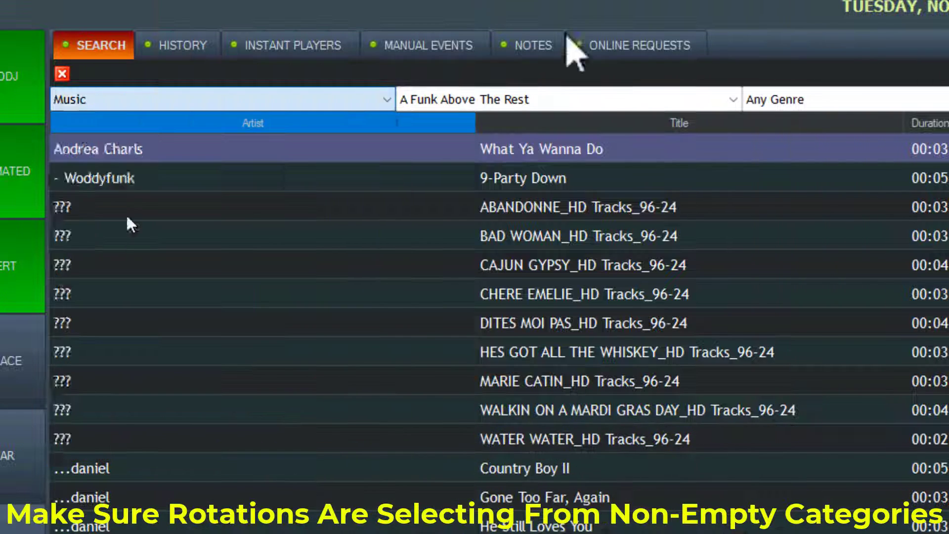
click(546, 96)
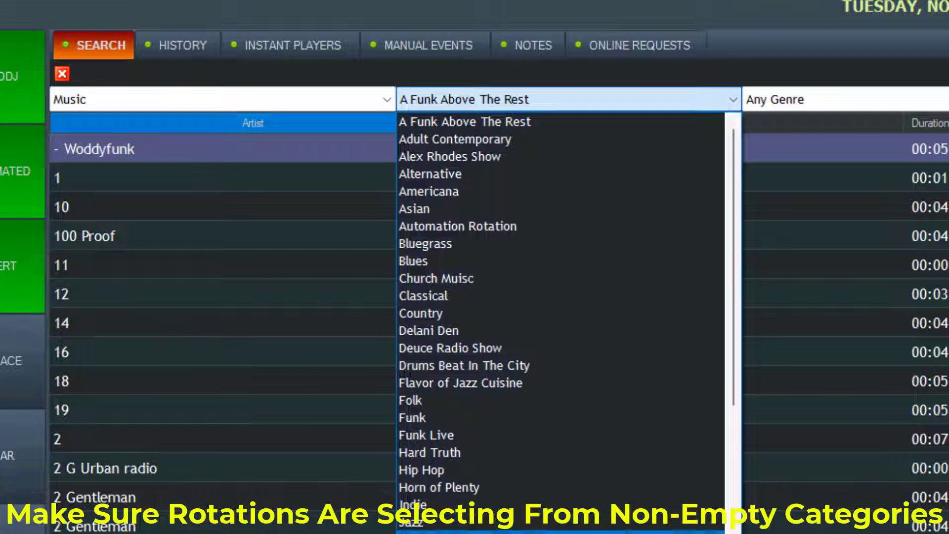
click(436, 528)
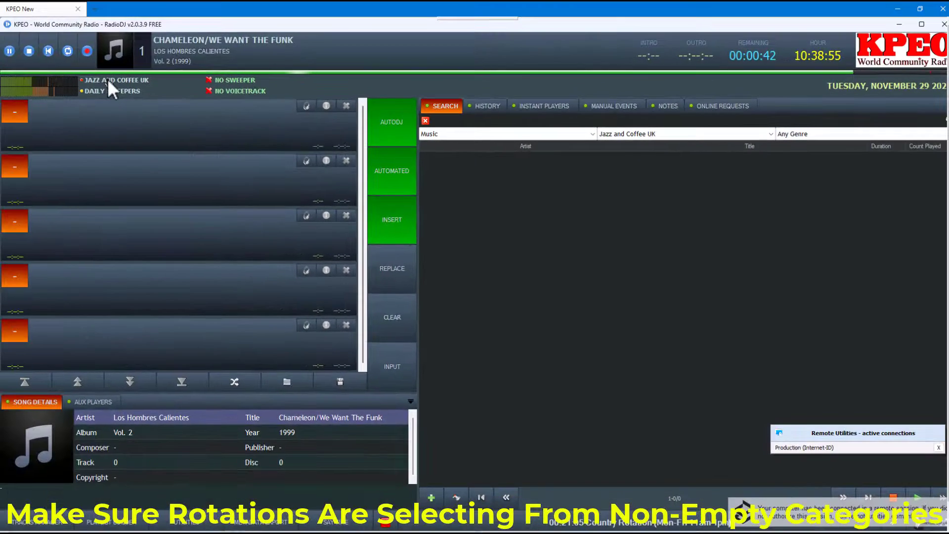
Switch the active rotation to Latin and filter the Music track search to the Latin subcategory
click(107, 78)
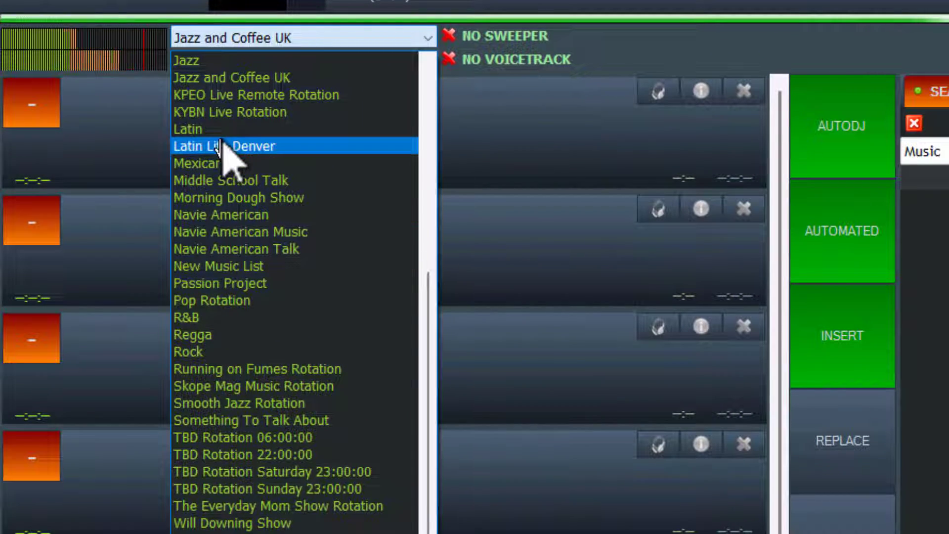
click(203, 129)
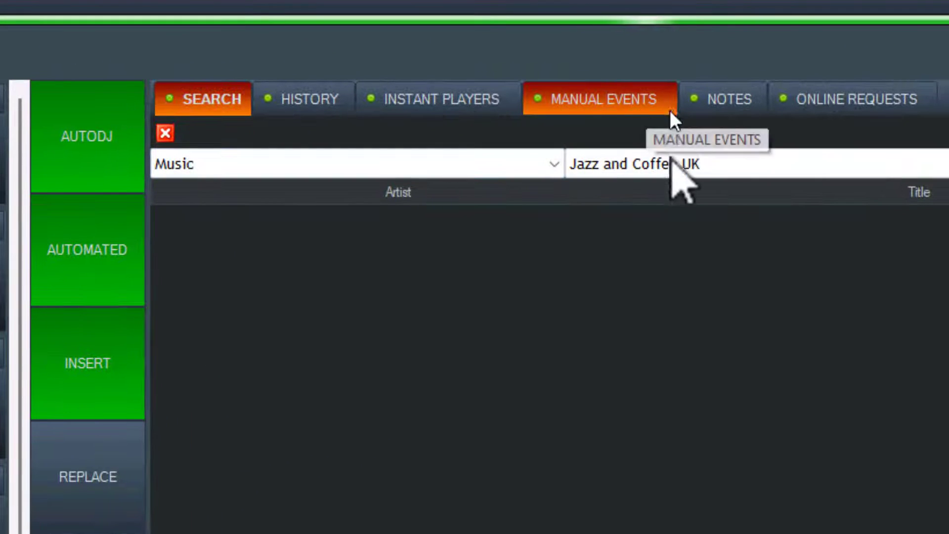
click(675, 167)
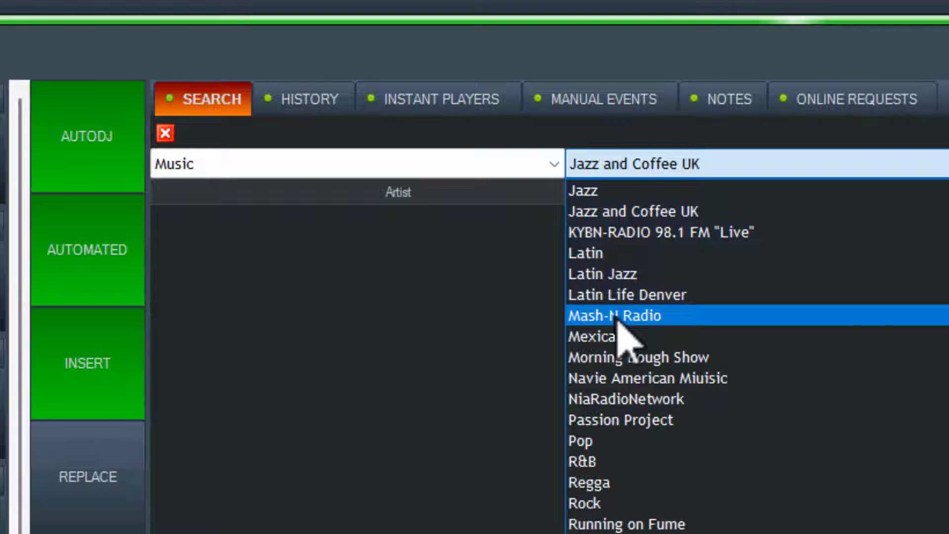
click(587, 254)
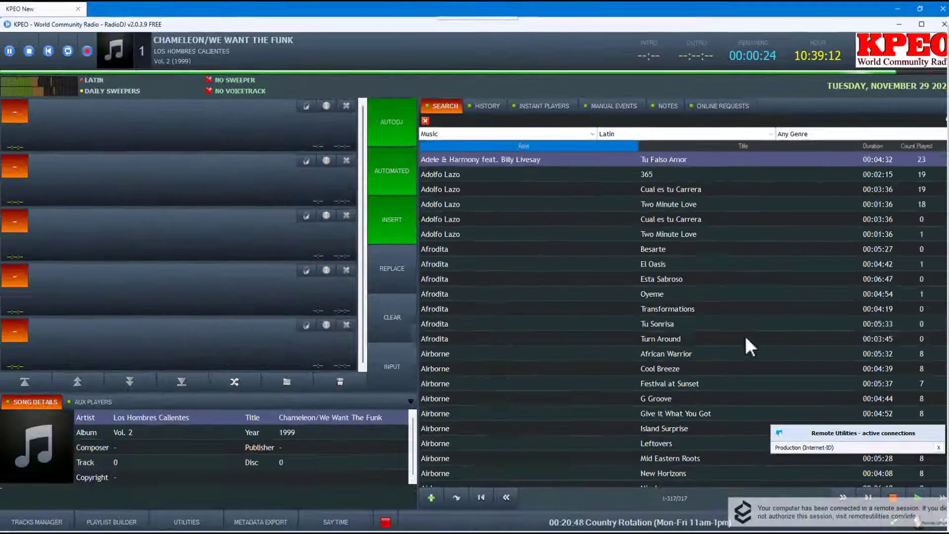
Look through the tracks listed under the Latin subcategory
click(746, 338)
scroll(736, 349, down, 5)
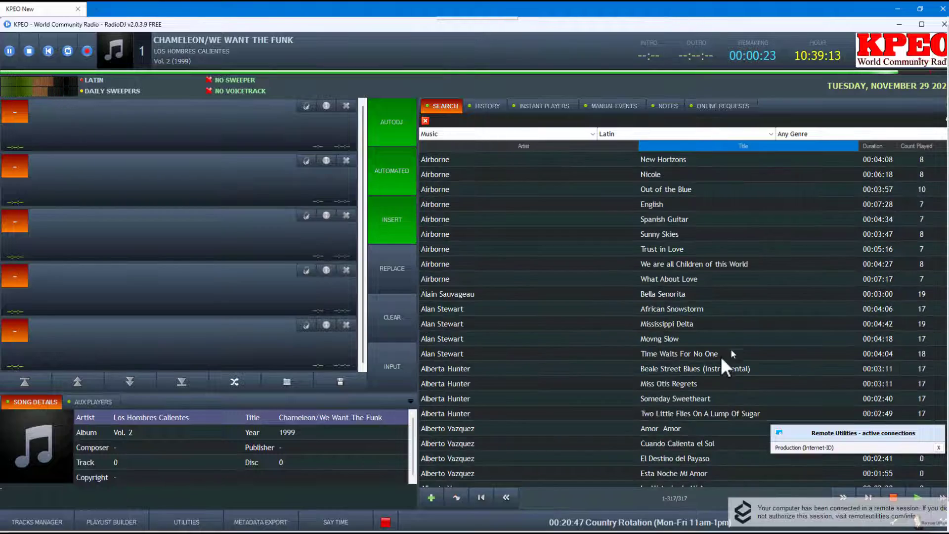
scroll(721, 351, down, 15)
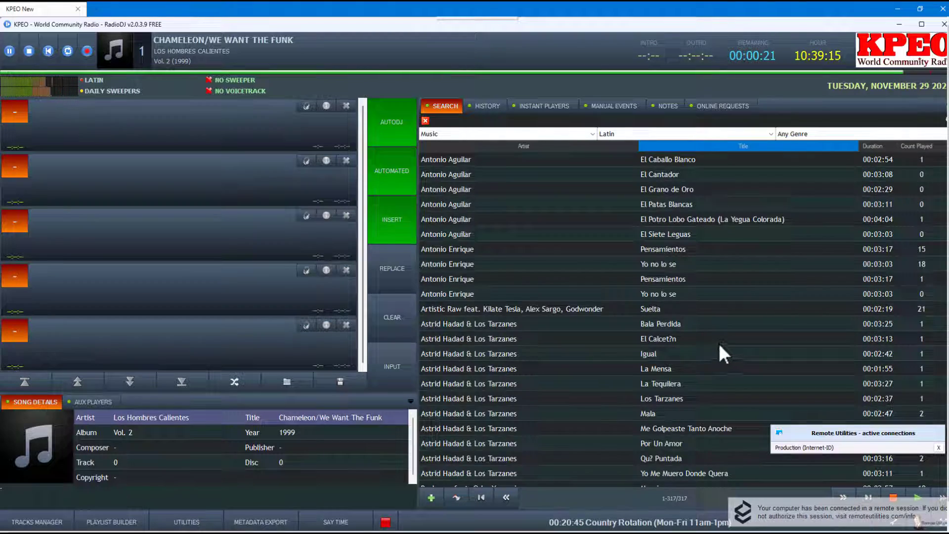
scroll(720, 343, down, 2)
scroll(642, 307, up, 7)
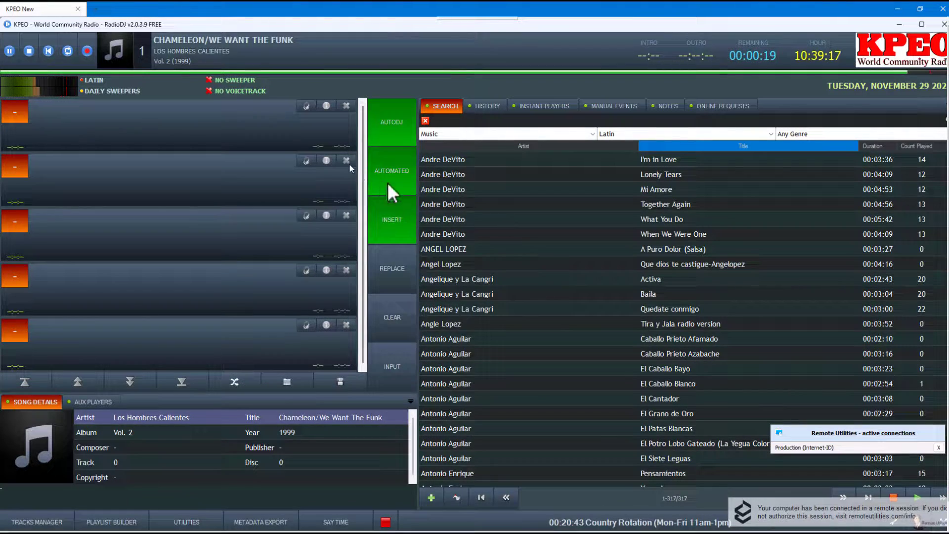
click(399, 235)
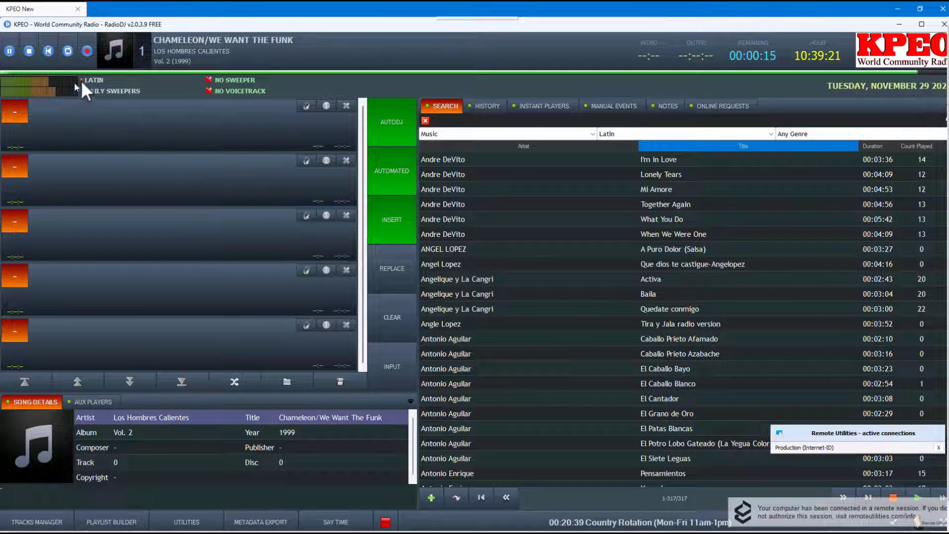
Switch the active rotation to Alex Rhodes Show Rotation and try to clear the playlist
click(94, 79)
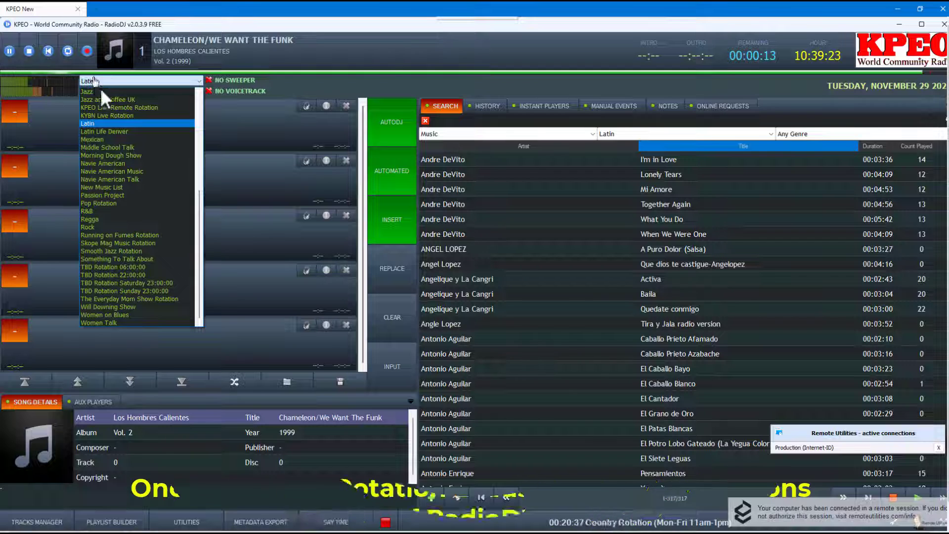
scroll(127, 149, up, 7)
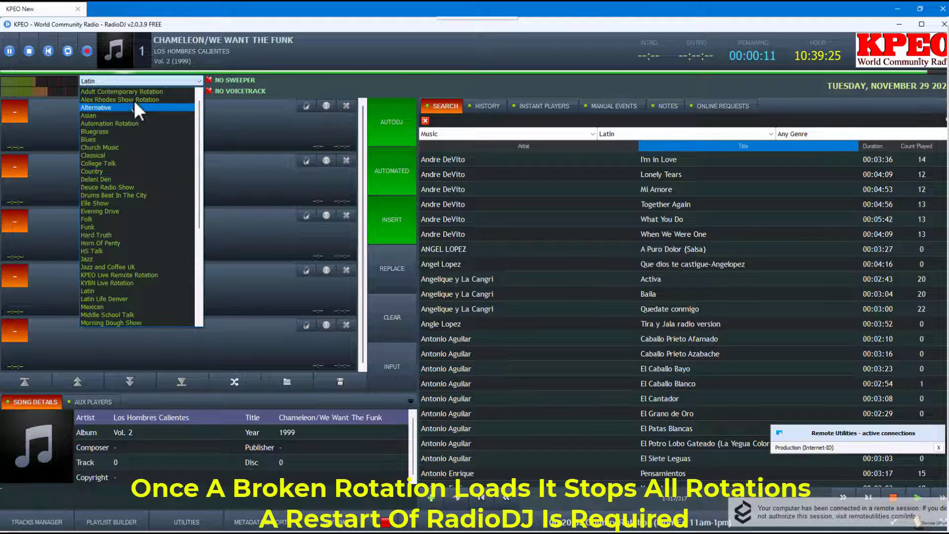
click(134, 99)
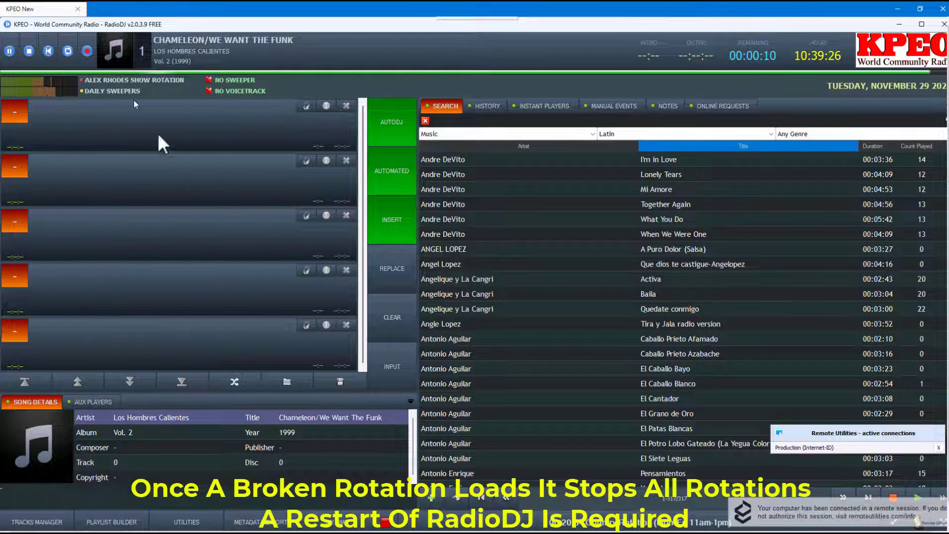
click(391, 329)
scroll(553, 227, up, 1)
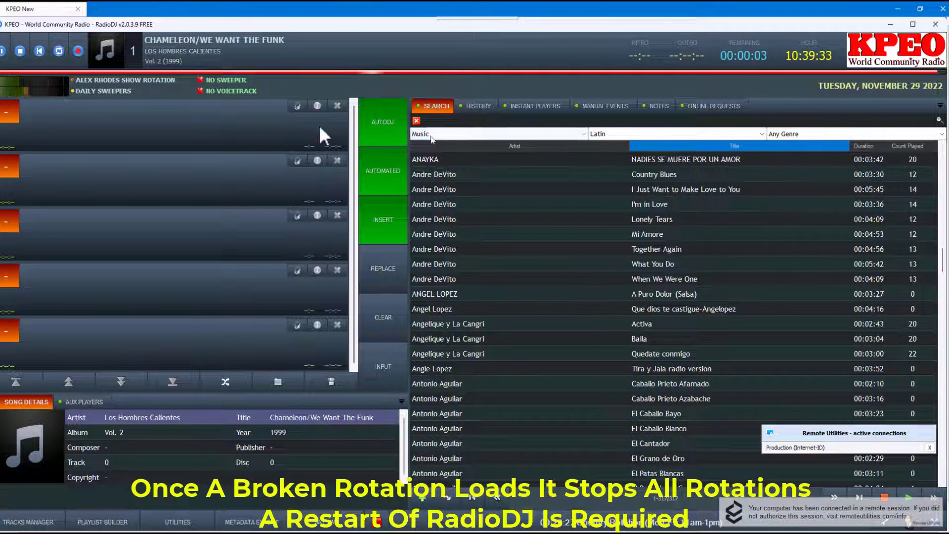
Switch the active rotation to Alternative and restart RadioDJ from the RadioDJv2039-KPEO folder, allowing it to make changes to the device
click(142, 80)
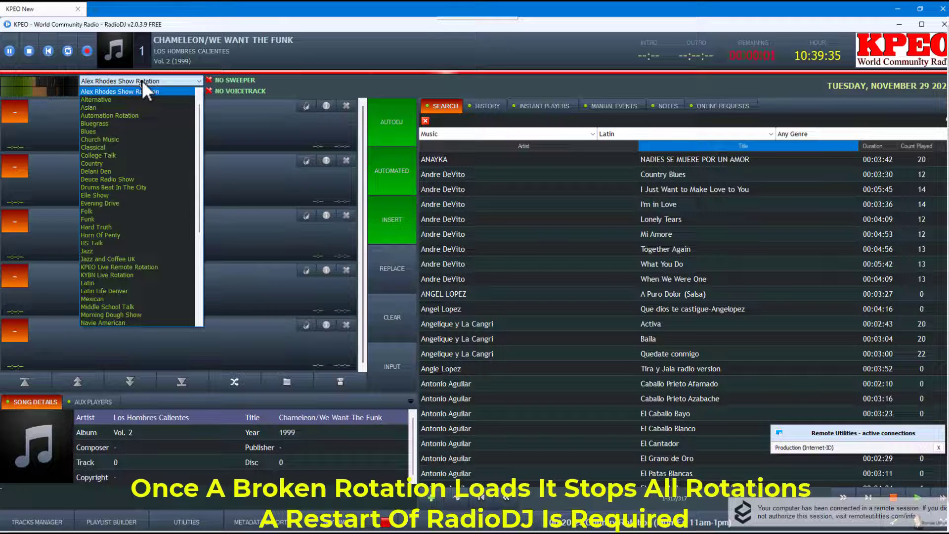
click(113, 101)
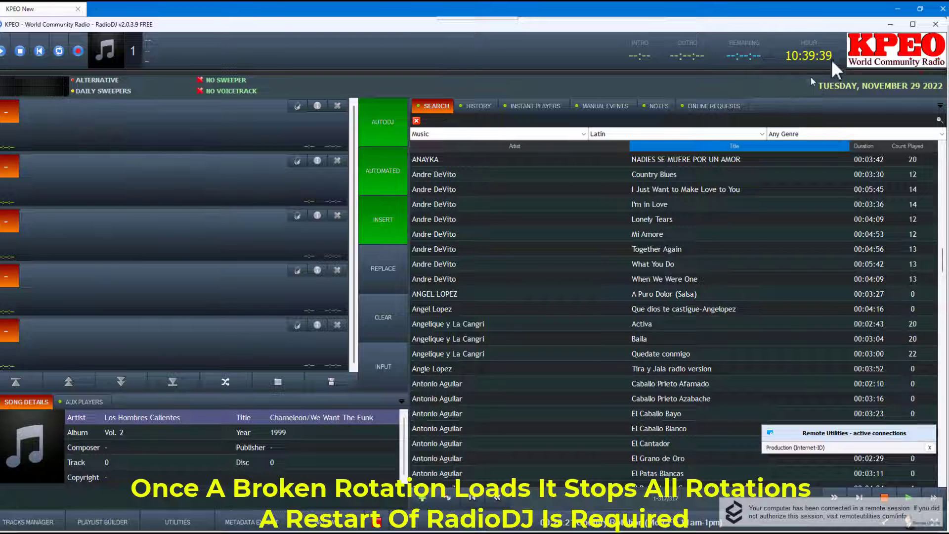
click(937, 25)
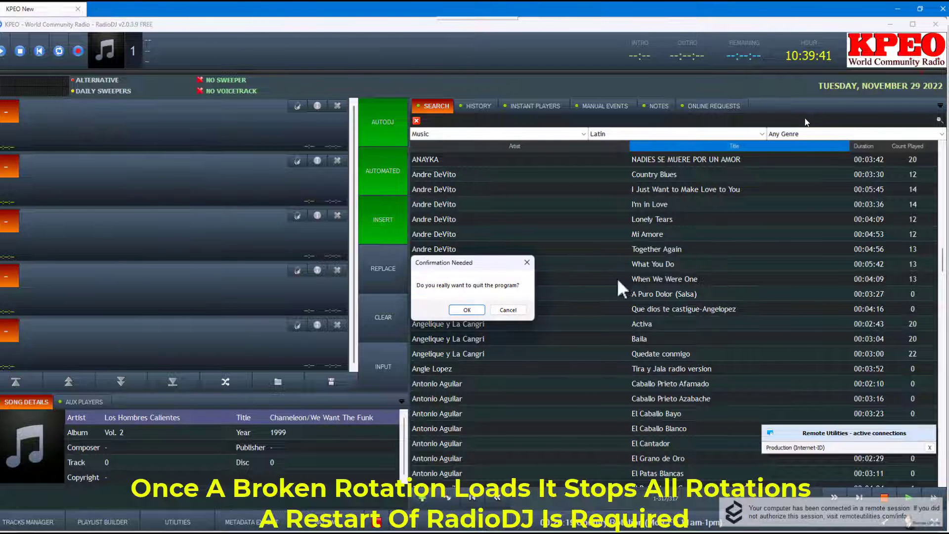
click(468, 310)
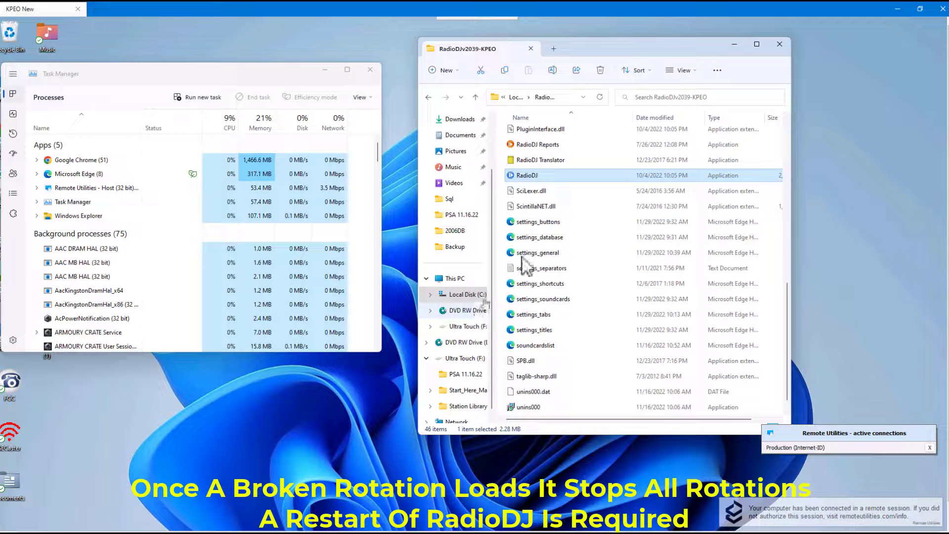
double_click(519, 174)
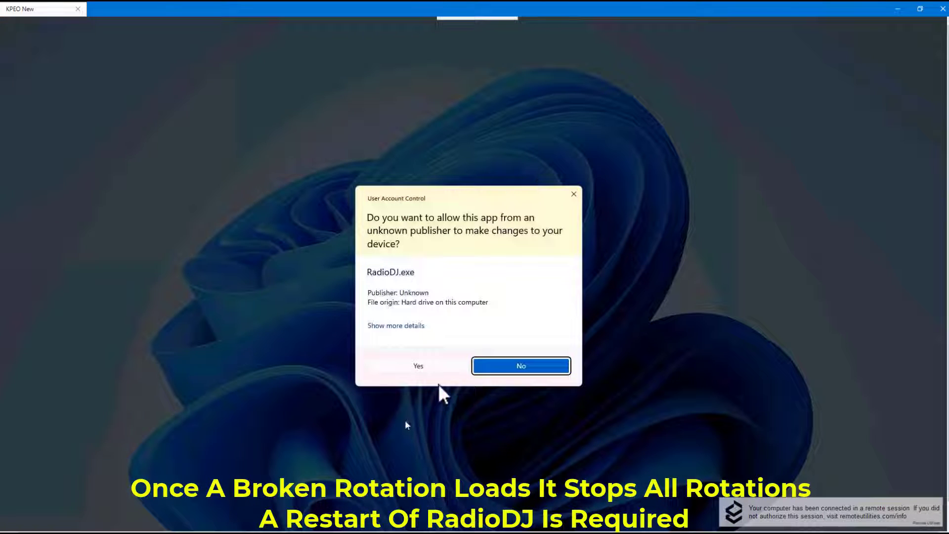
click(417, 367)
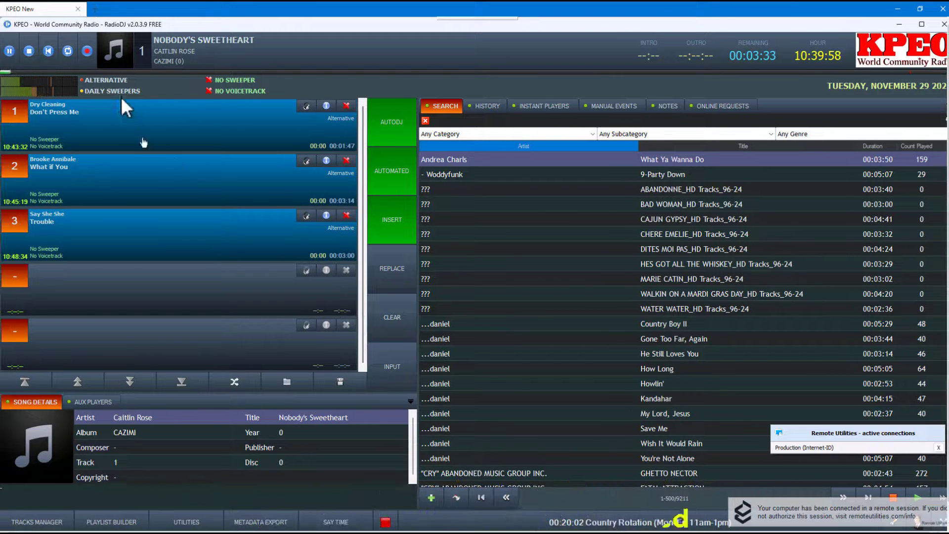
Clear the existing playlist while the Alternative rotation is active
click(408, 316)
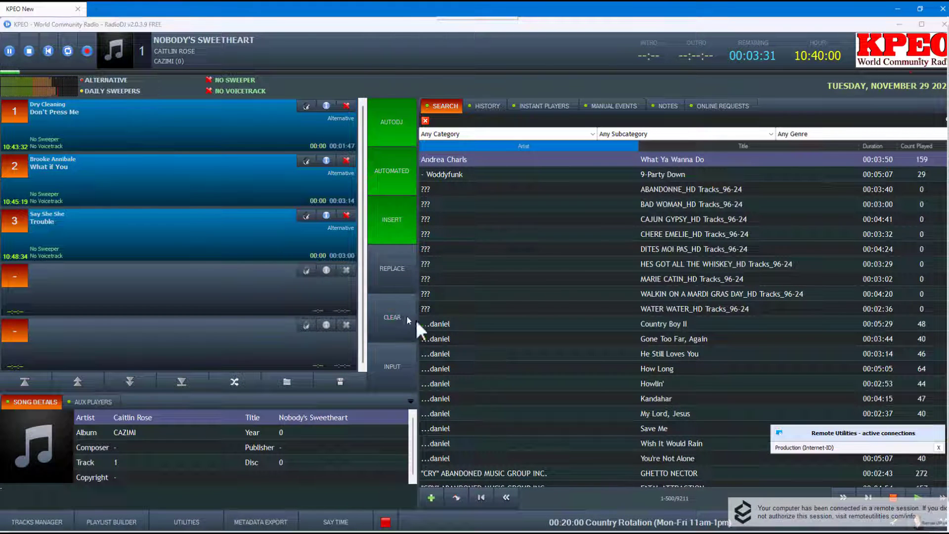
click(486, 314)
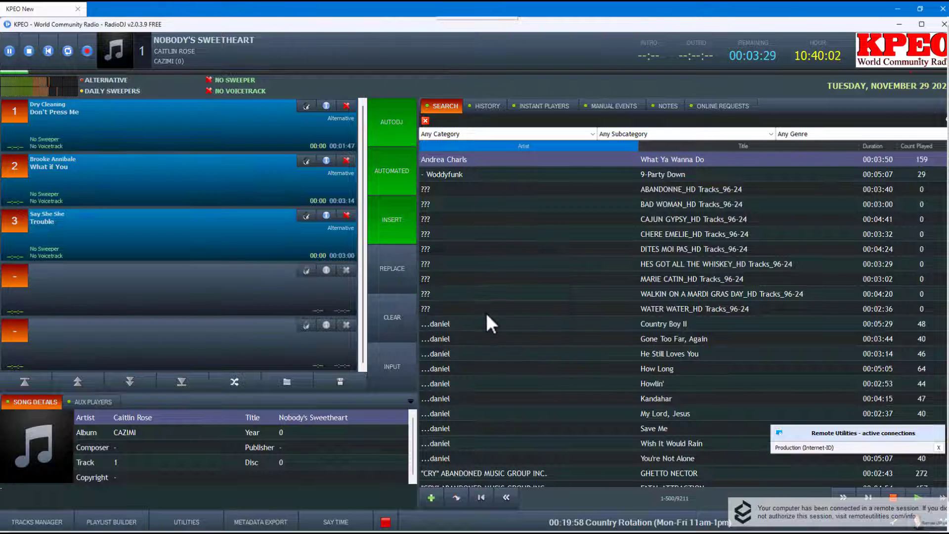
Switch the active rotation to Jazz and clear the existing playlist
click(104, 79)
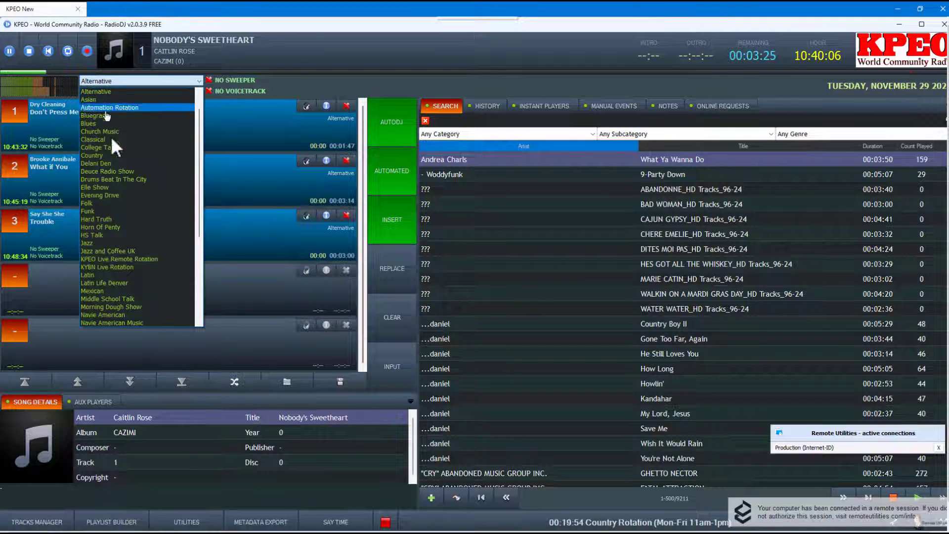
click(118, 244)
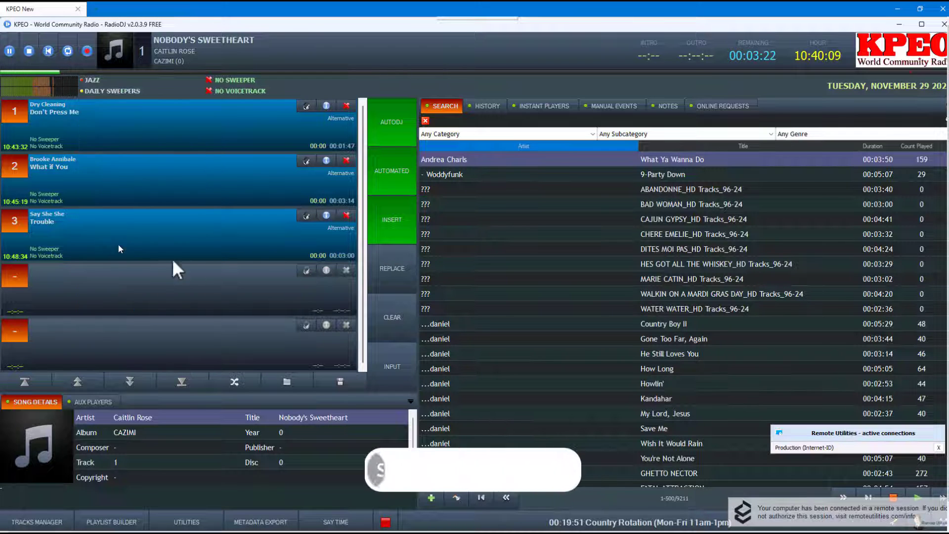
click(390, 319)
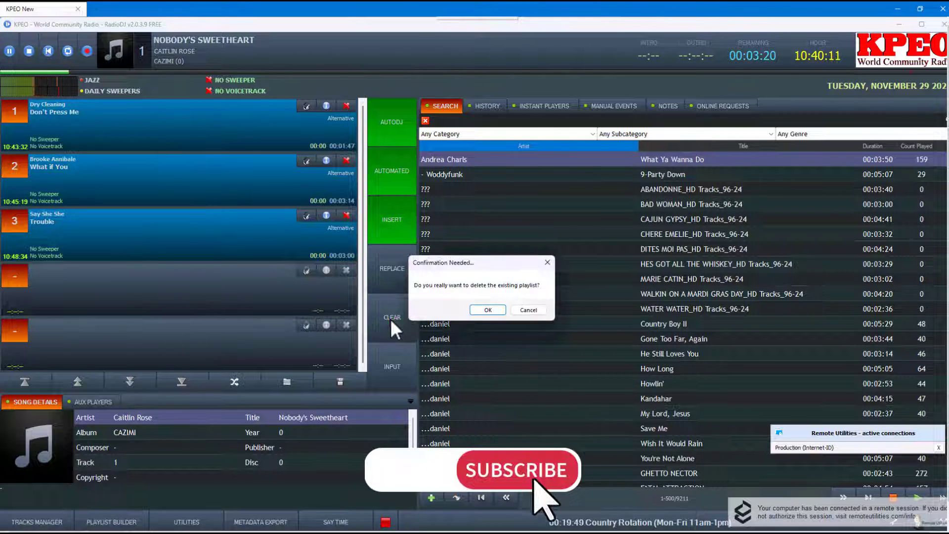
click(488, 310)
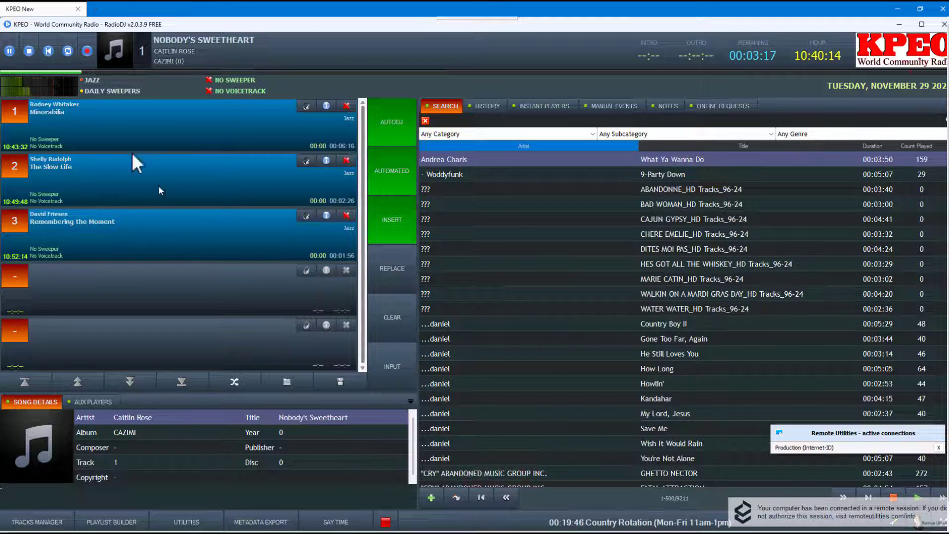
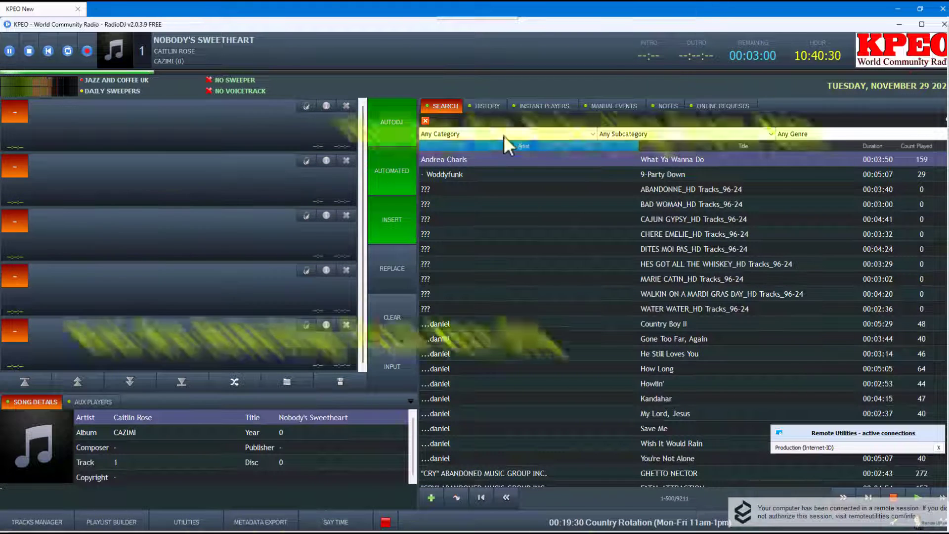
Filter the track search to the Music category and the Jazz and Coffee UK subcategory
click(503, 135)
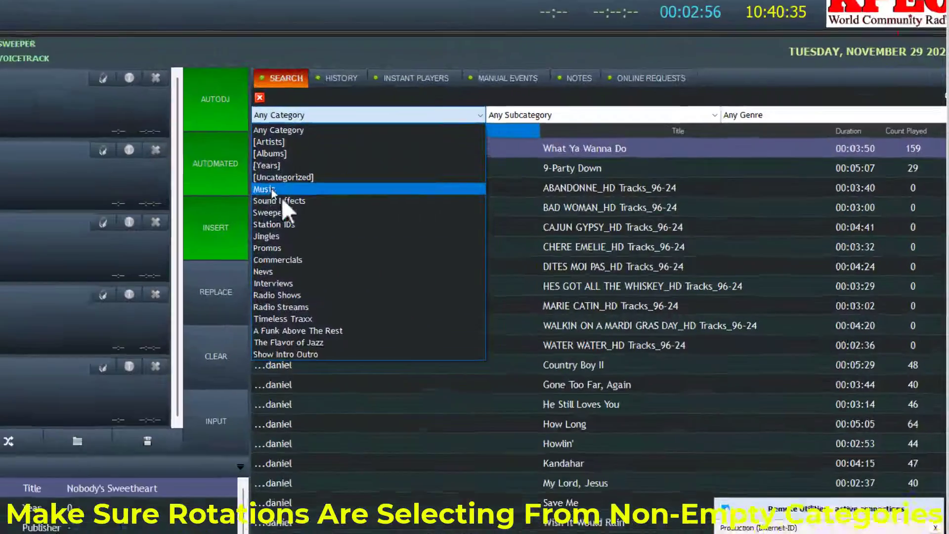
click(430, 190)
click(462, 94)
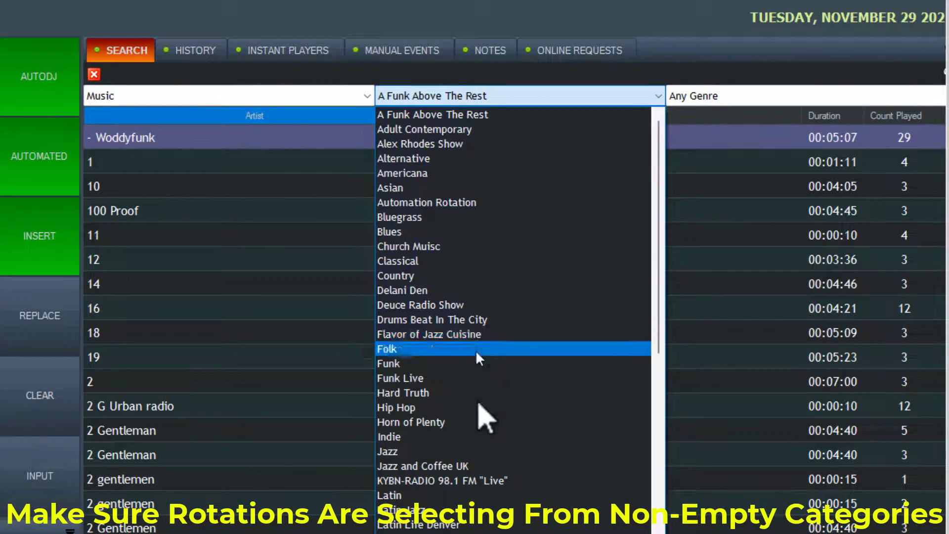
click(479, 467)
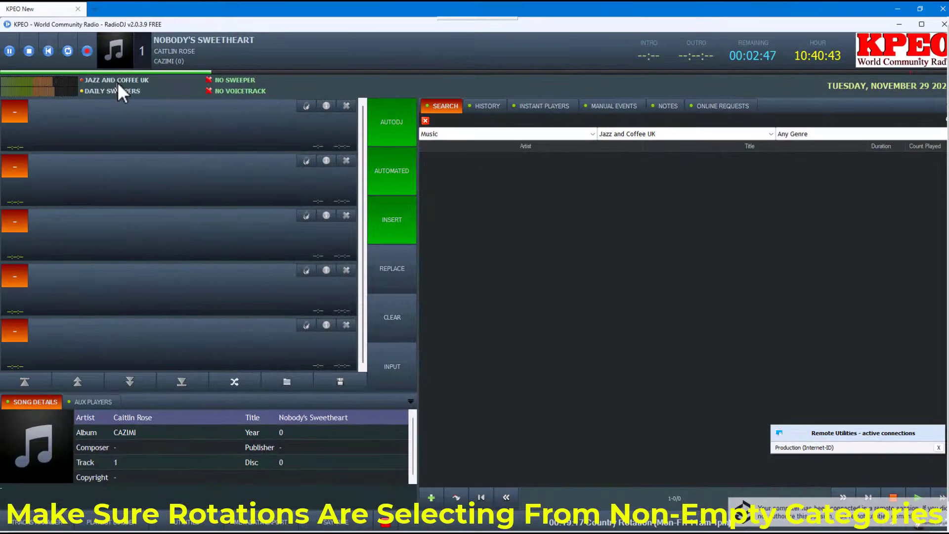
Switch the active rotation to Latin and from there to Latin Life Denver
click(118, 83)
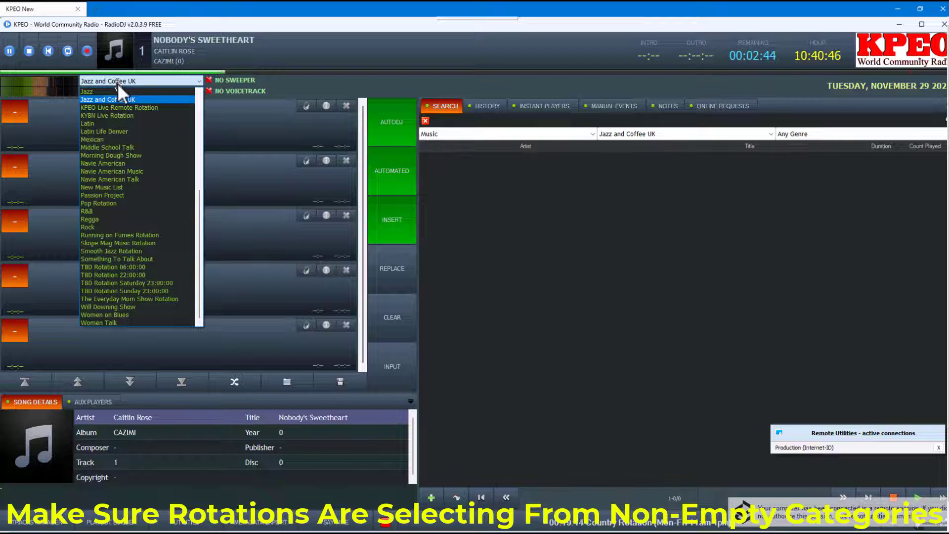
click(98, 123)
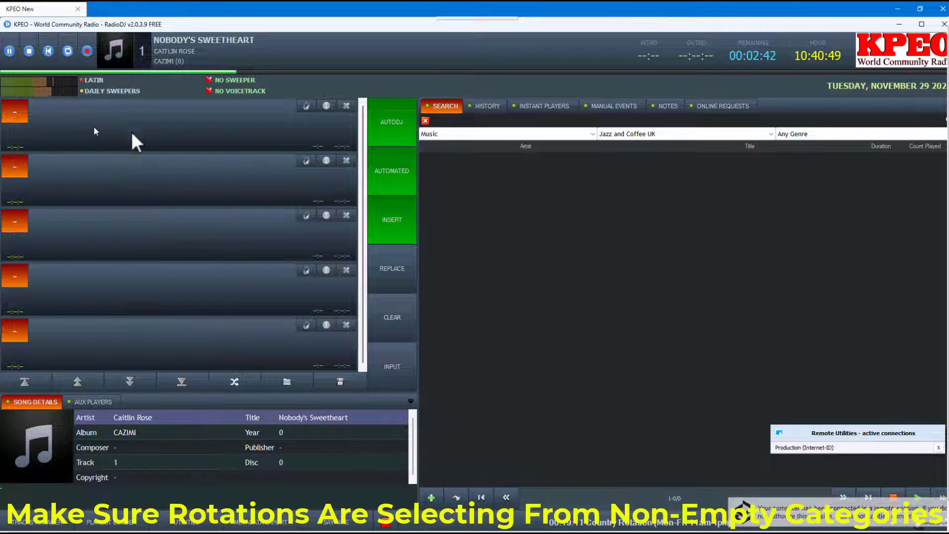
click(94, 81)
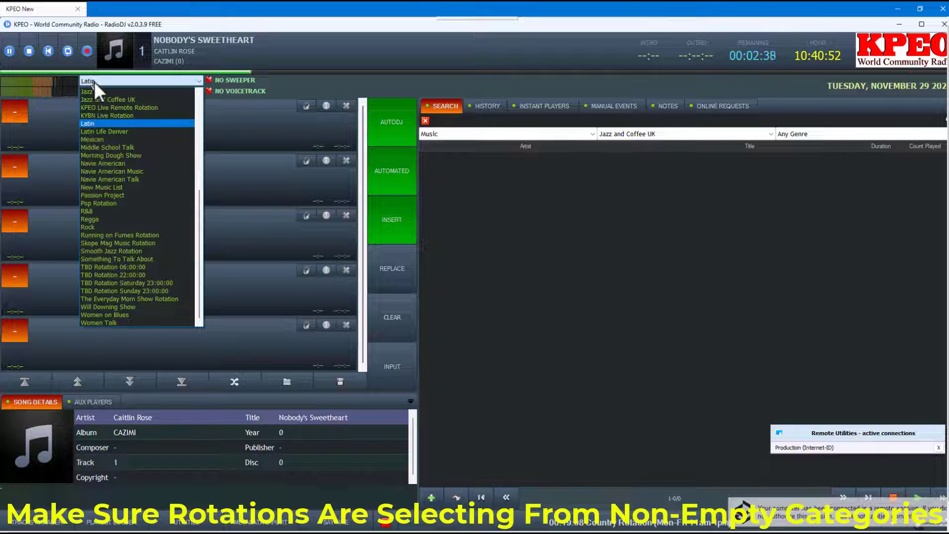
click(107, 131)
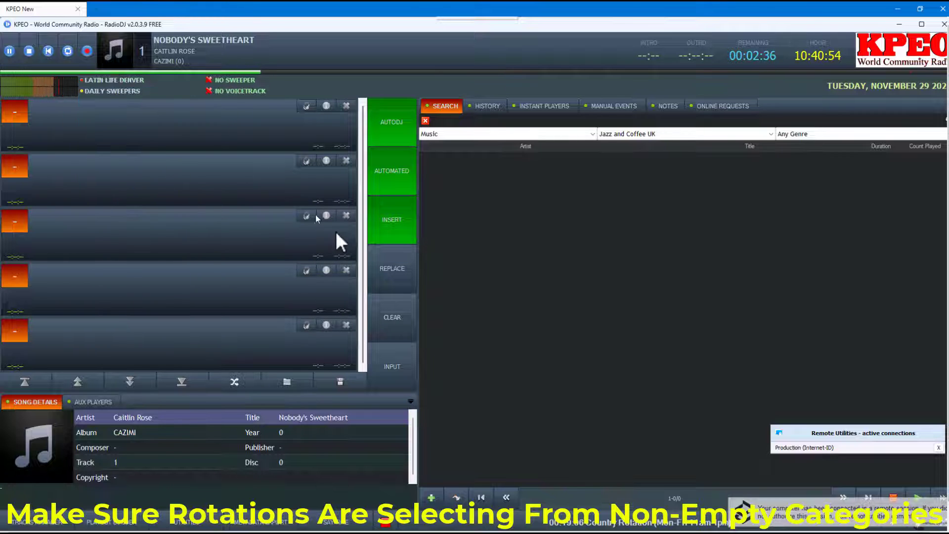
Filter the Music track search by the Latin Life Denver subcategory, and by Latin Jazz, to check them for tracks
click(609, 138)
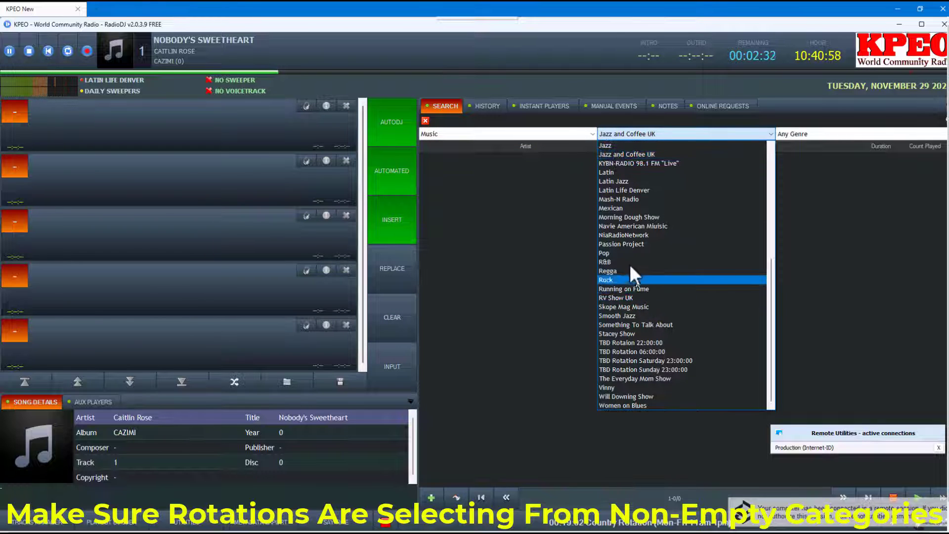
click(631, 190)
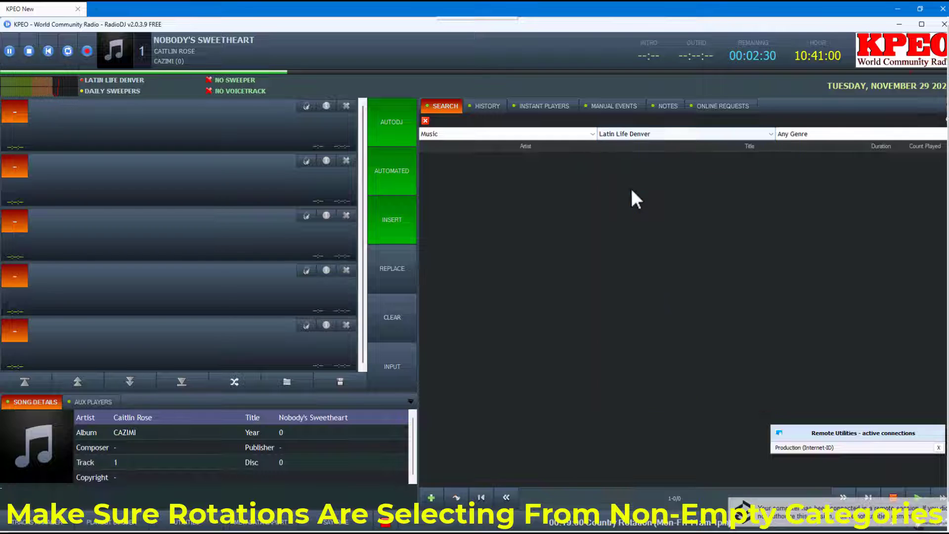
click(608, 132)
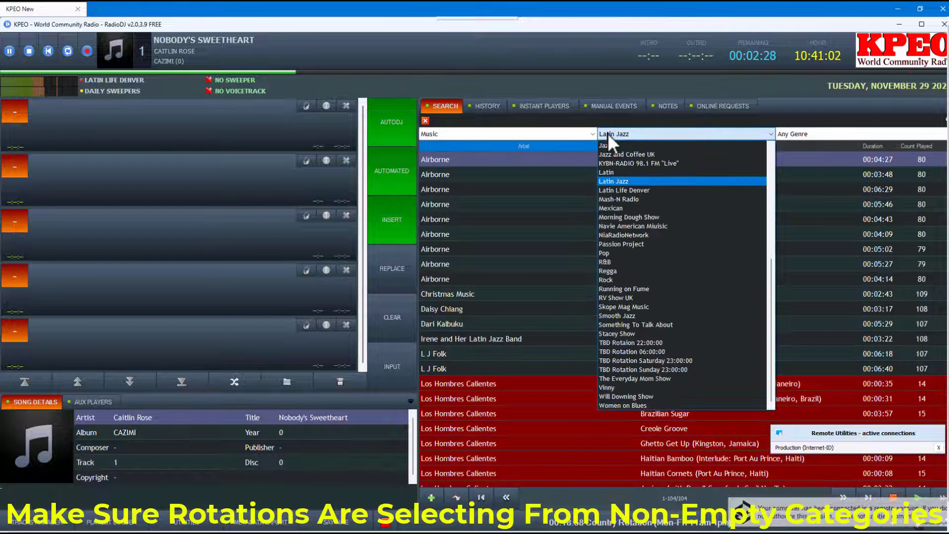
click(607, 133)
click(607, 133)
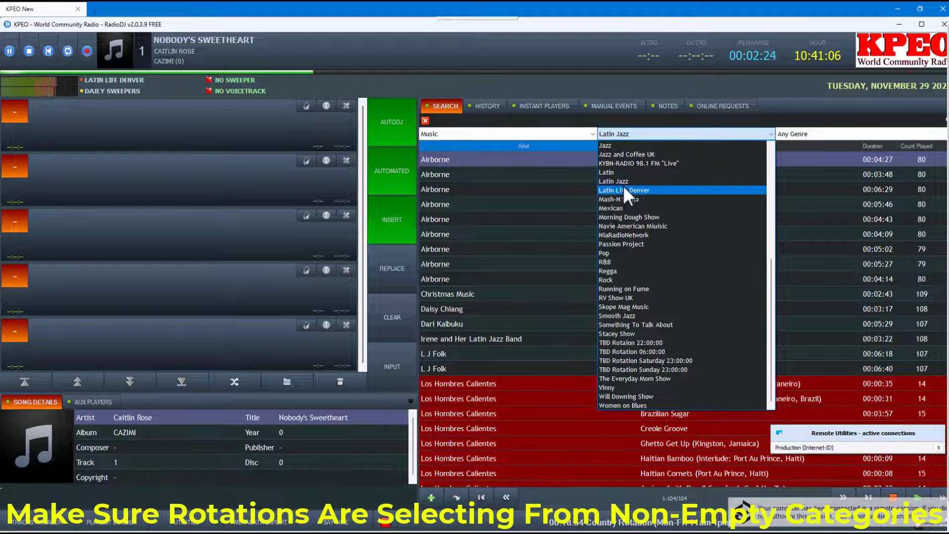
click(622, 182)
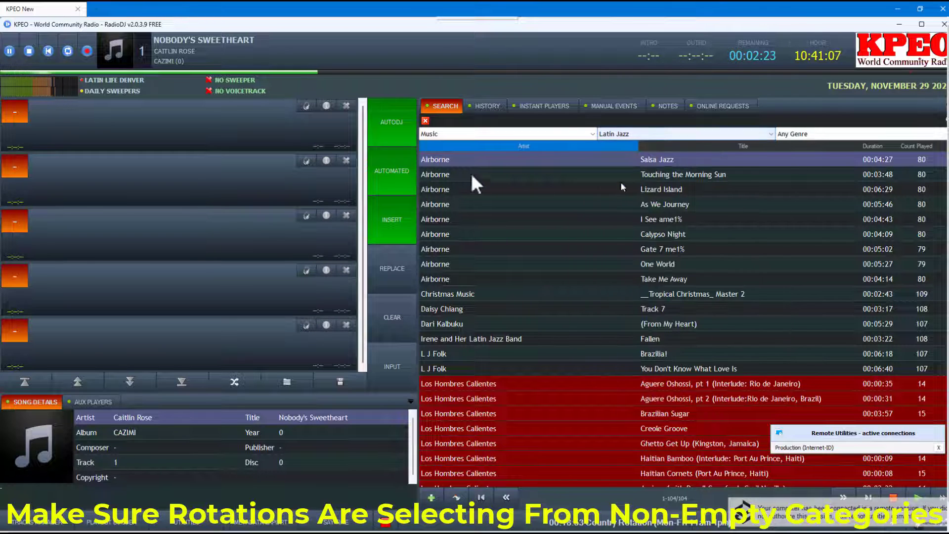
Switch the active rotation back to Latin
click(124, 80)
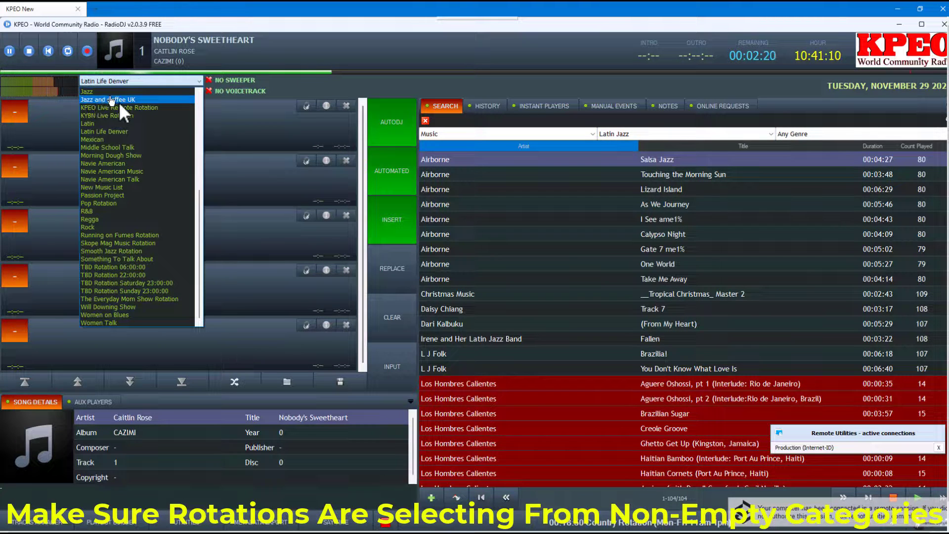
scroll(128, 123, up, 1)
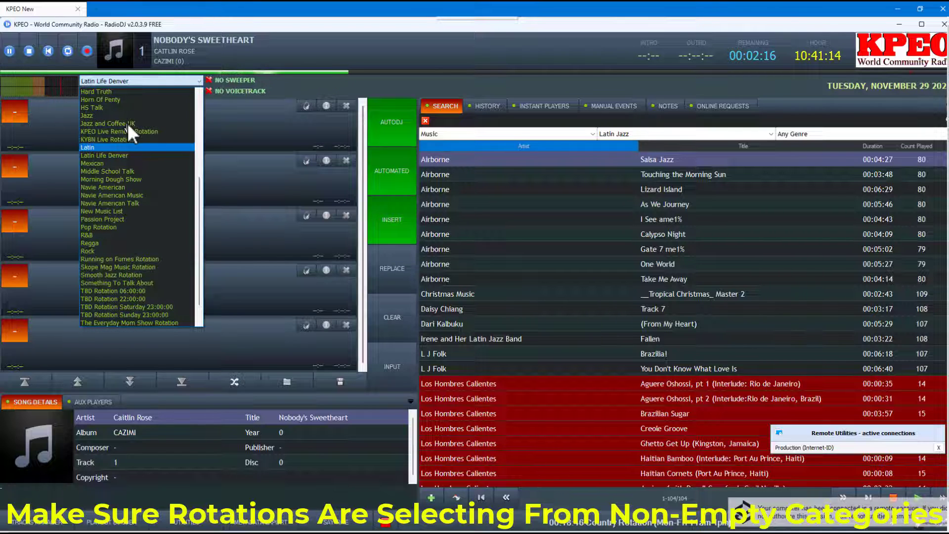
click(91, 147)
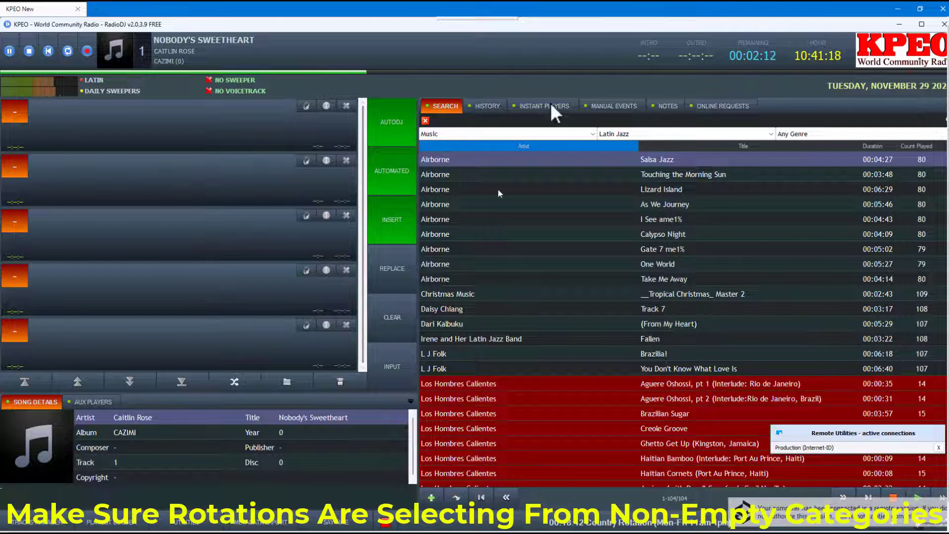
Switch the active rotation to Mexican and filter the Music track search to the Mexican subcategory
click(97, 77)
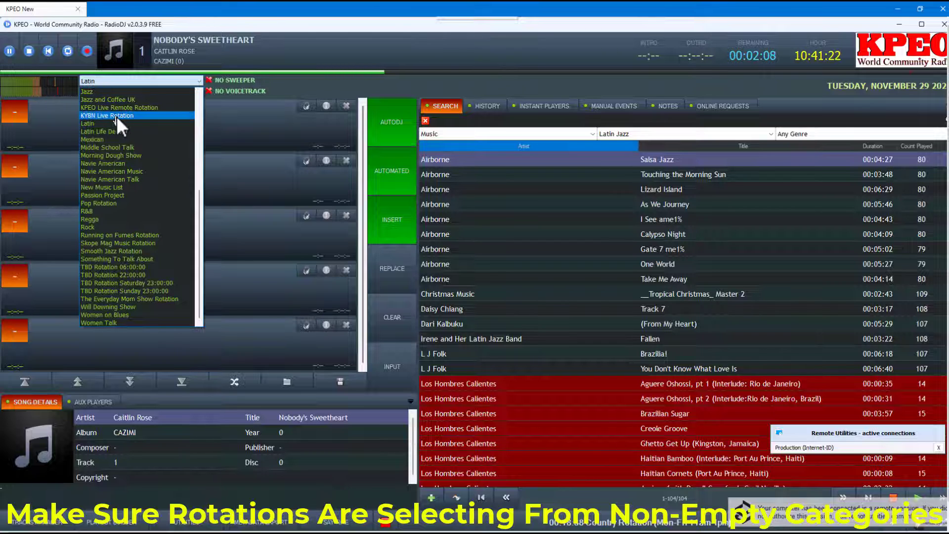
click(101, 140)
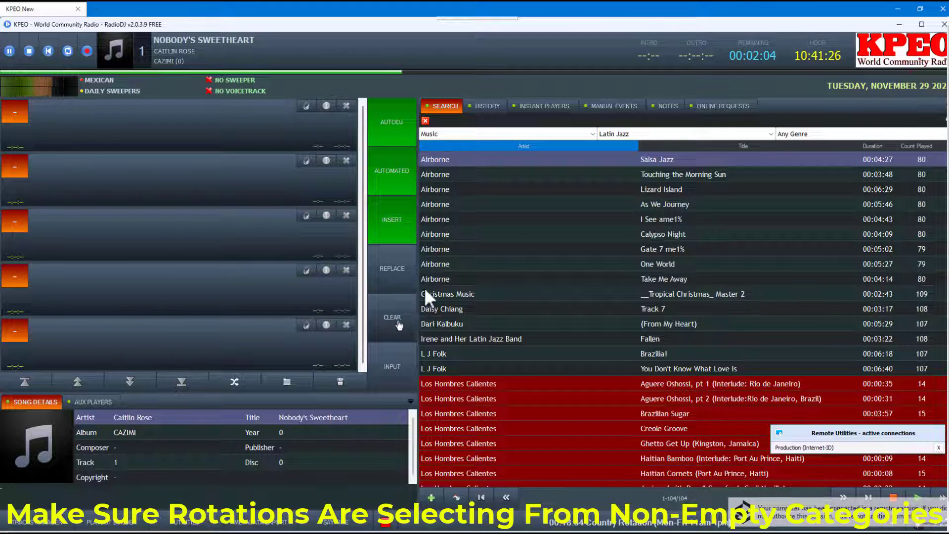
click(618, 133)
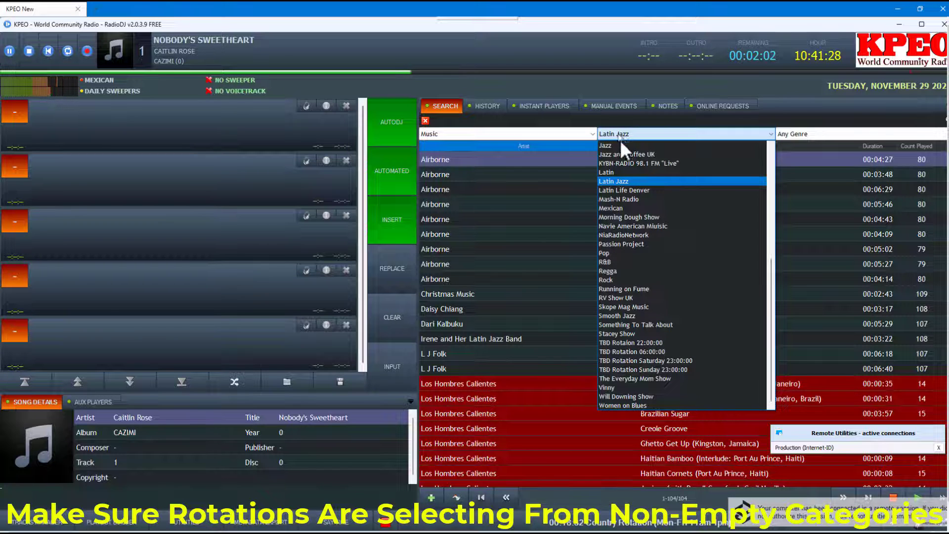
click(622, 208)
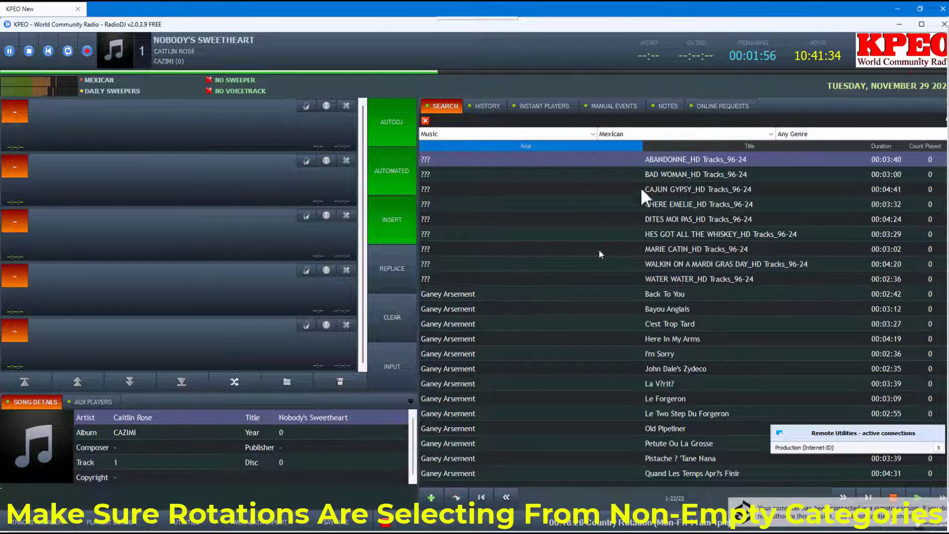
Restart RadioDJ by quitting the program, relaunching it from its program folder and allowing it to make changes to the device
click(936, 24)
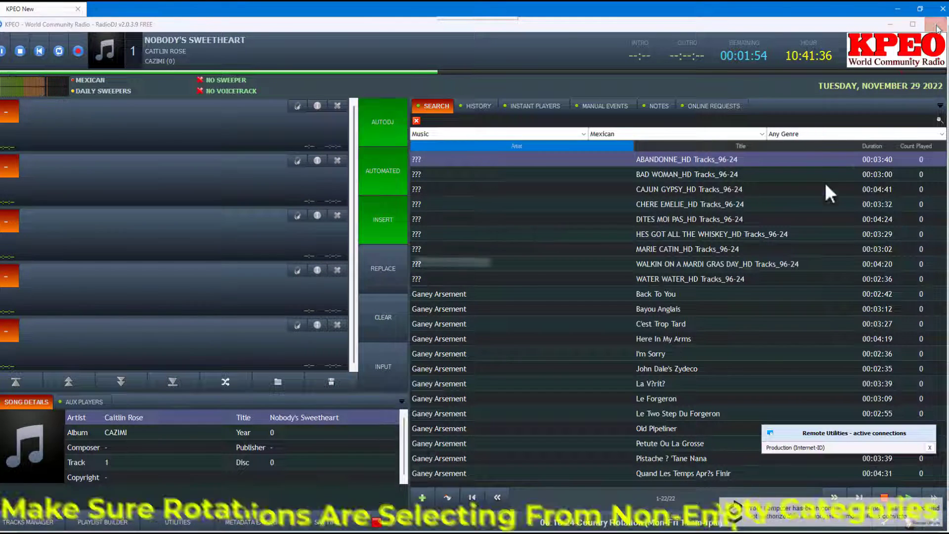
click(468, 309)
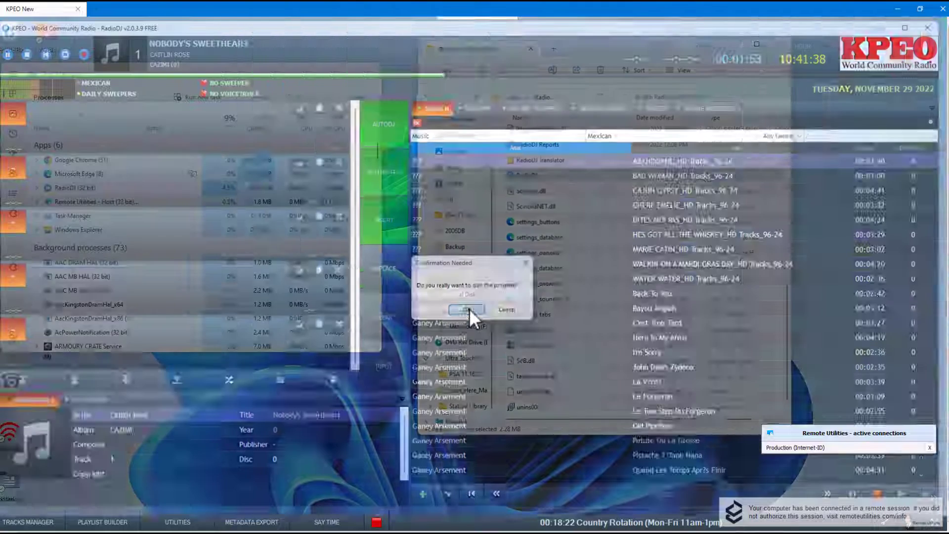
double_click(510, 175)
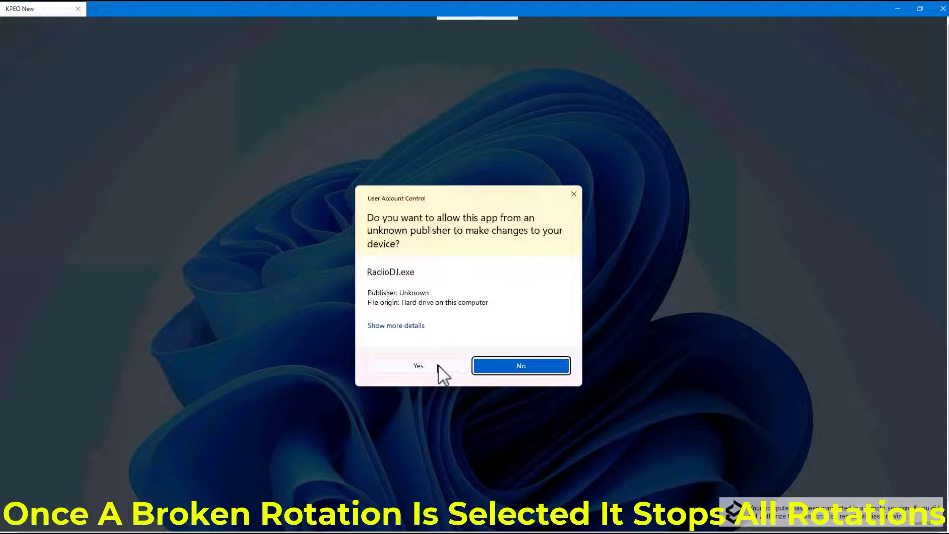
click(419, 366)
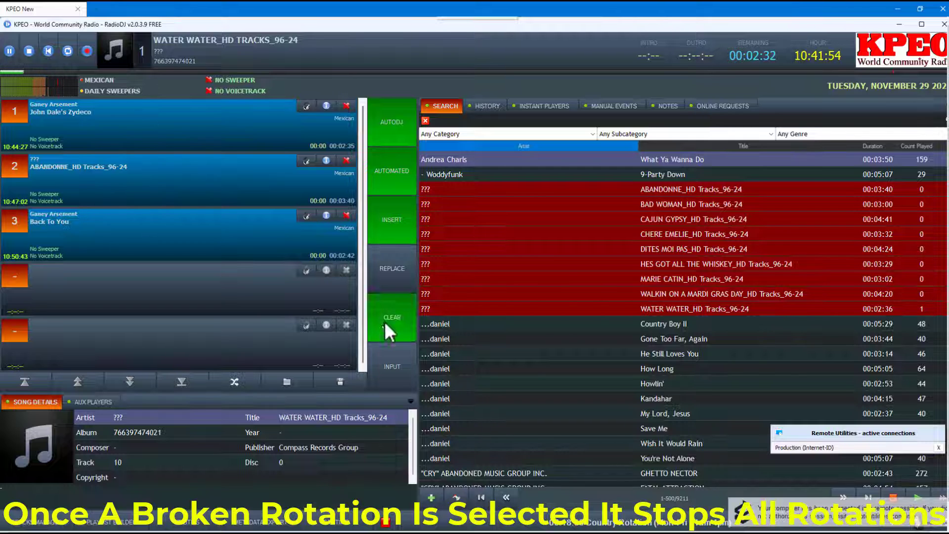
Clear the playlist under the Mexican rotation and switch the active rotation to Middle School Talk
click(385, 322)
click(487, 307)
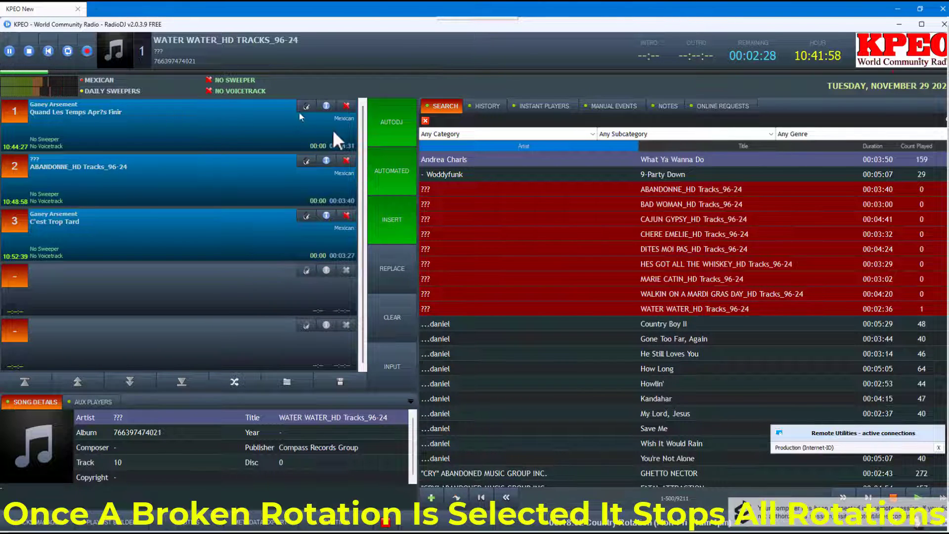
click(103, 78)
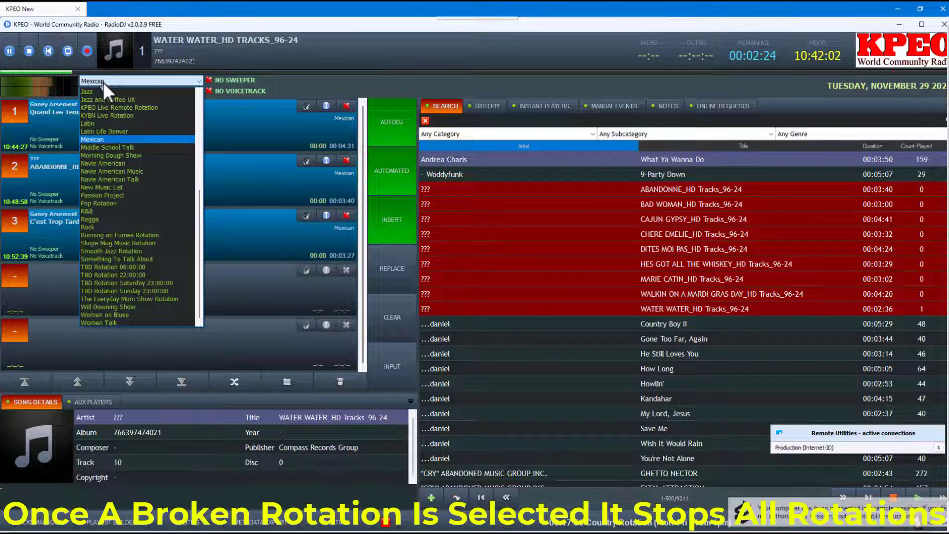
click(97, 148)
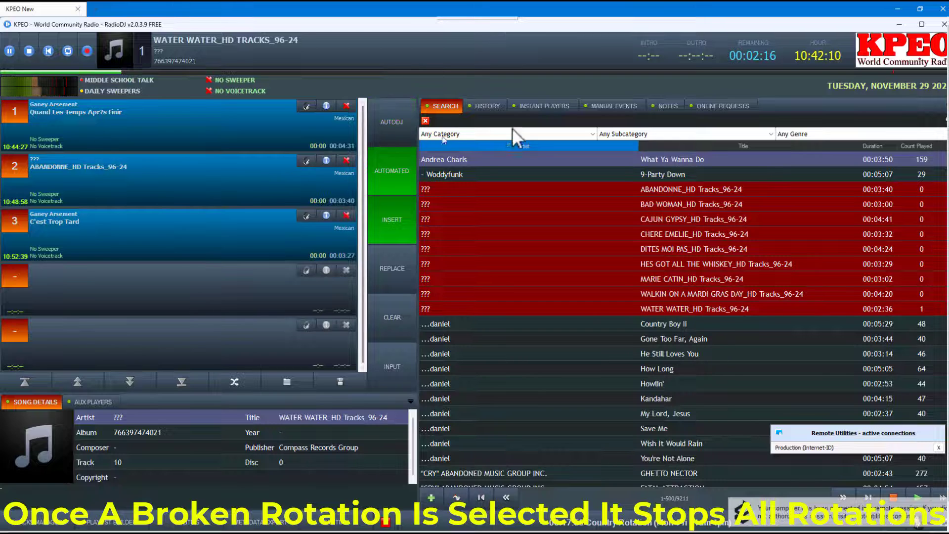
Filter the track search to the Music category and look through its subcategories for Middle School Talk
click(541, 135)
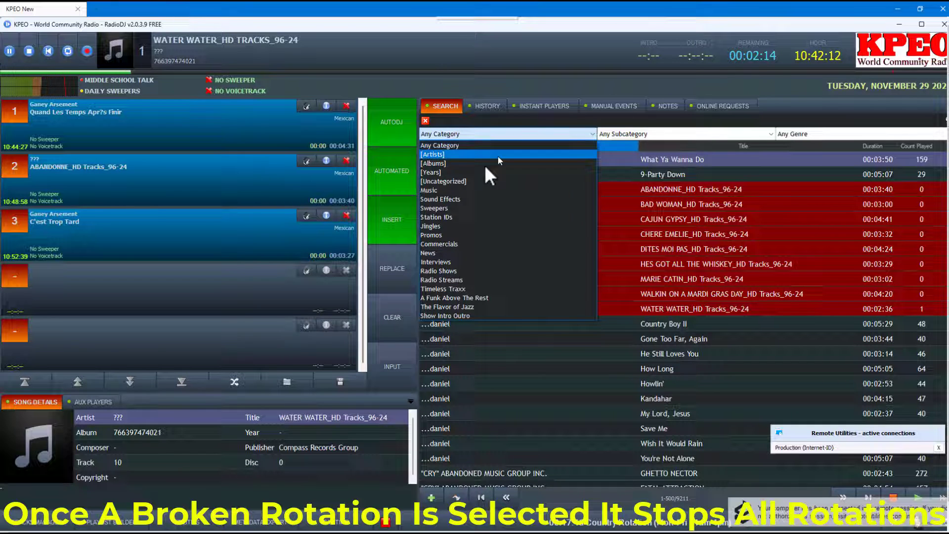
click(440, 191)
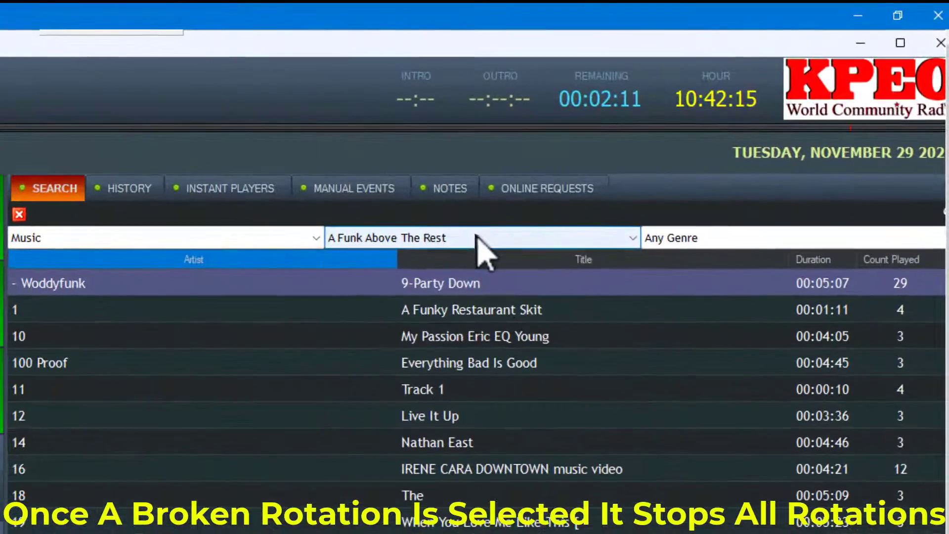
click(476, 236)
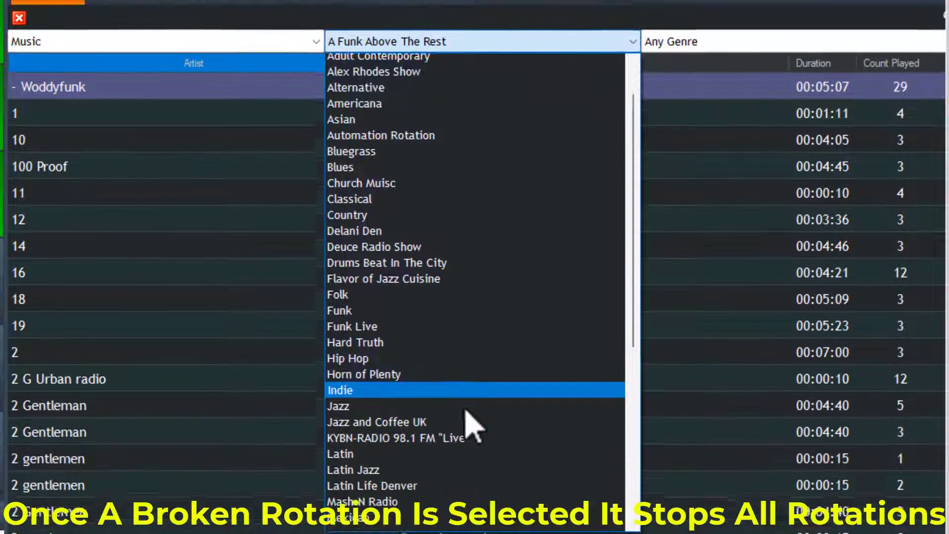
scroll(470, 425, down, 2)
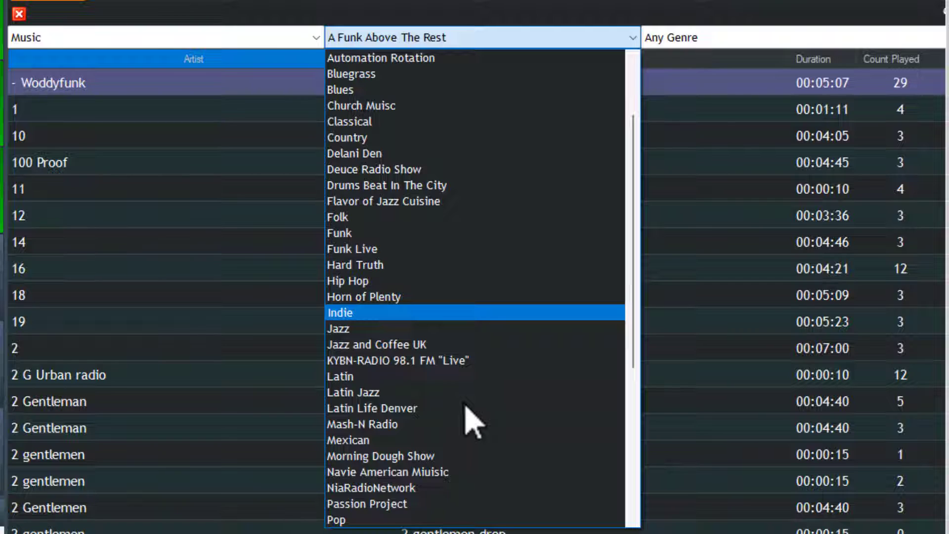
key(Down)
key(Down)
key(Down)
key(Down)
key(Down)
key(Down)
key(Down)
key(Down)
key(Down)
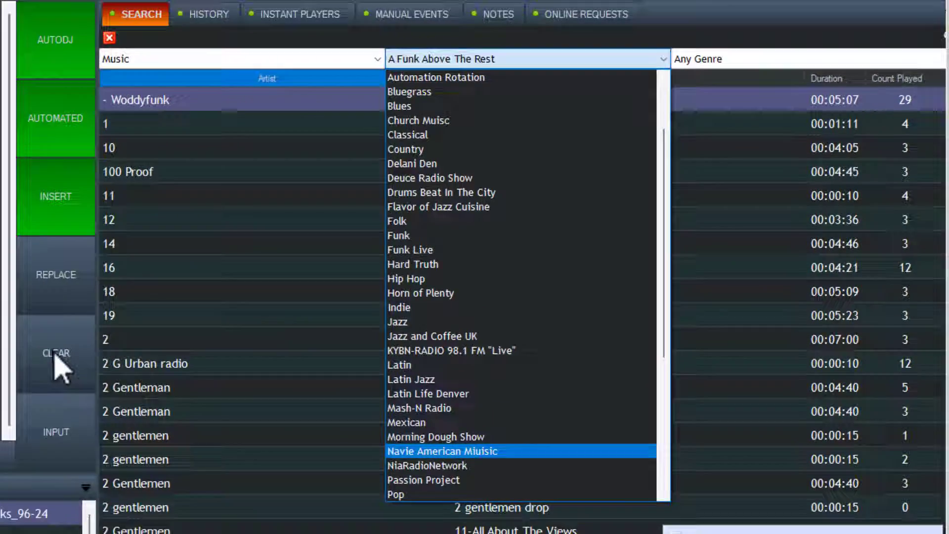
Clear the existing playlist while the Middle School Talk rotation is active
click(366, 316)
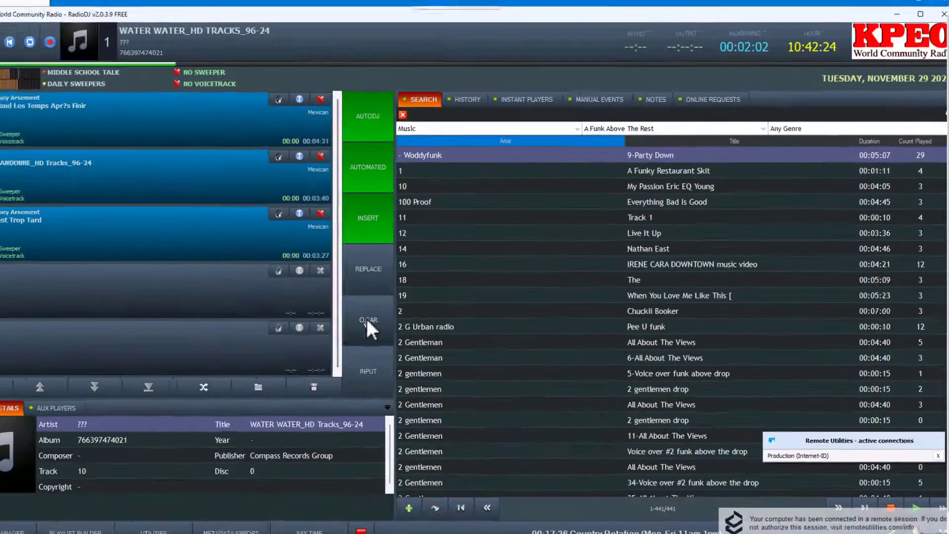
click(391, 316)
click(488, 310)
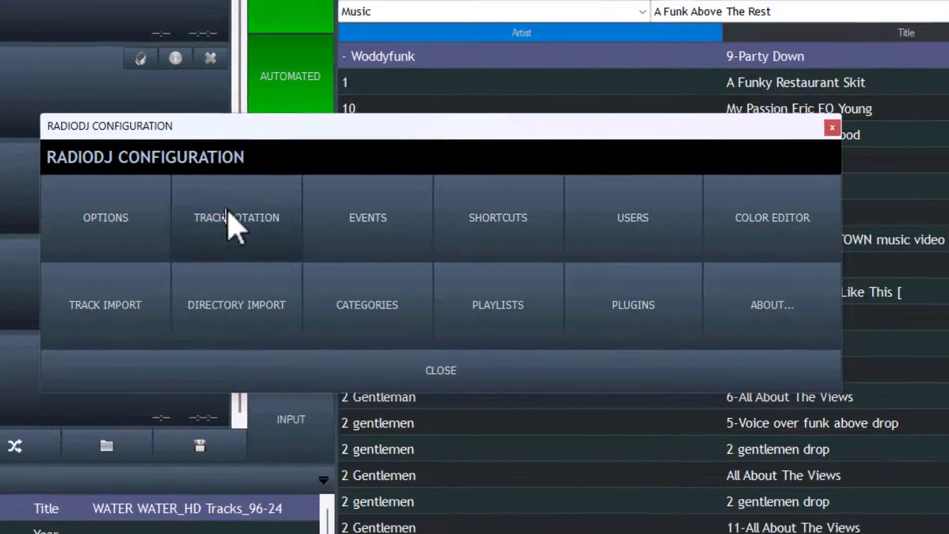
Open the track rotation settings and examine which category and subcategory the Middle School Talk rotation selects from
click(262, 203)
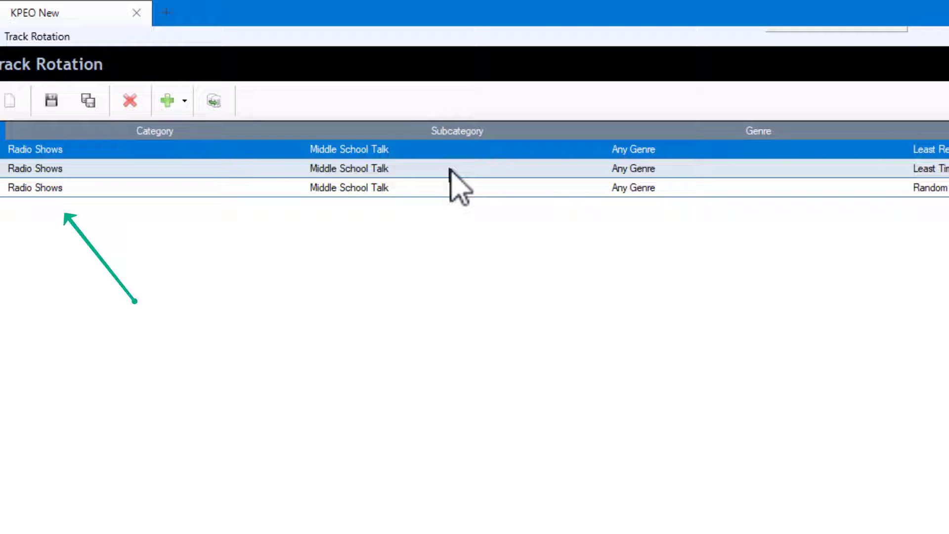
scroll(450, 169, down, 1)
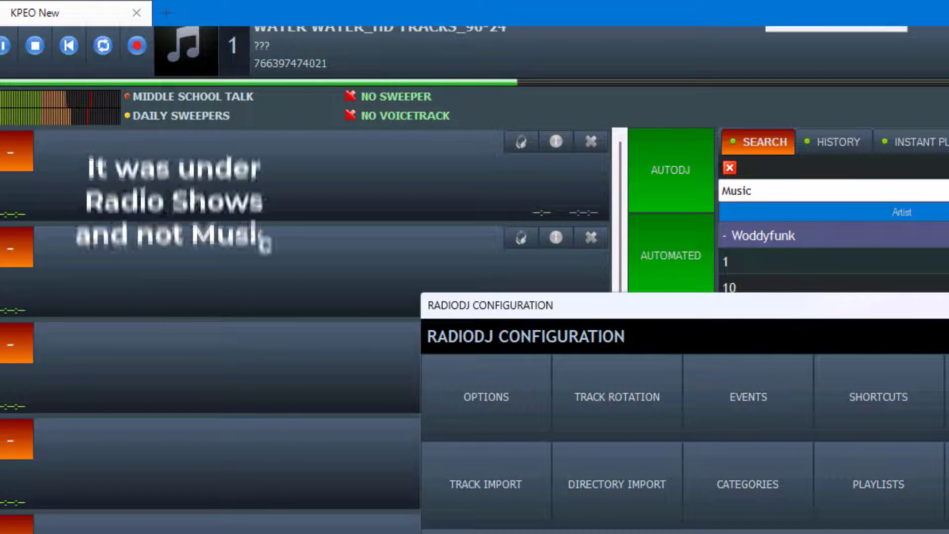
key(Escape)
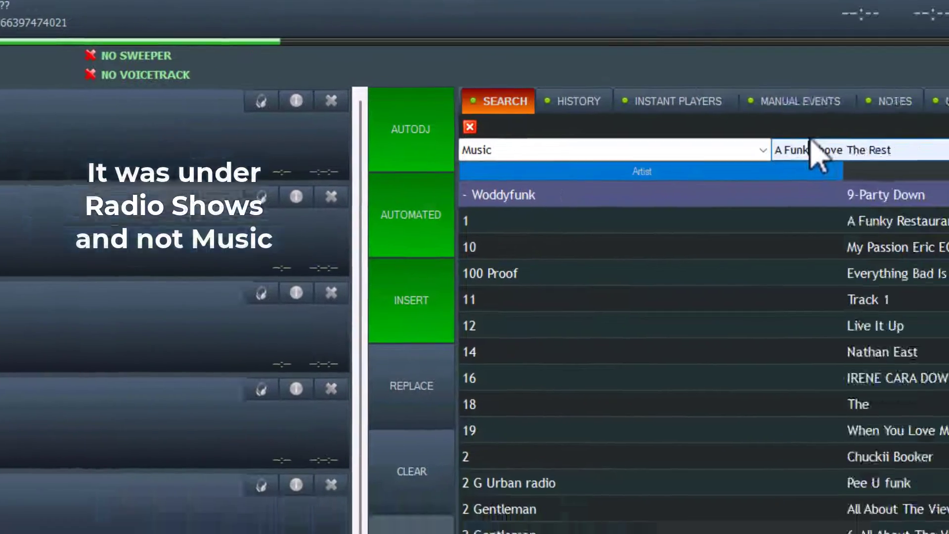
Check the full list of Music subcategories again for a Middle School Talk entry
click(948, 191)
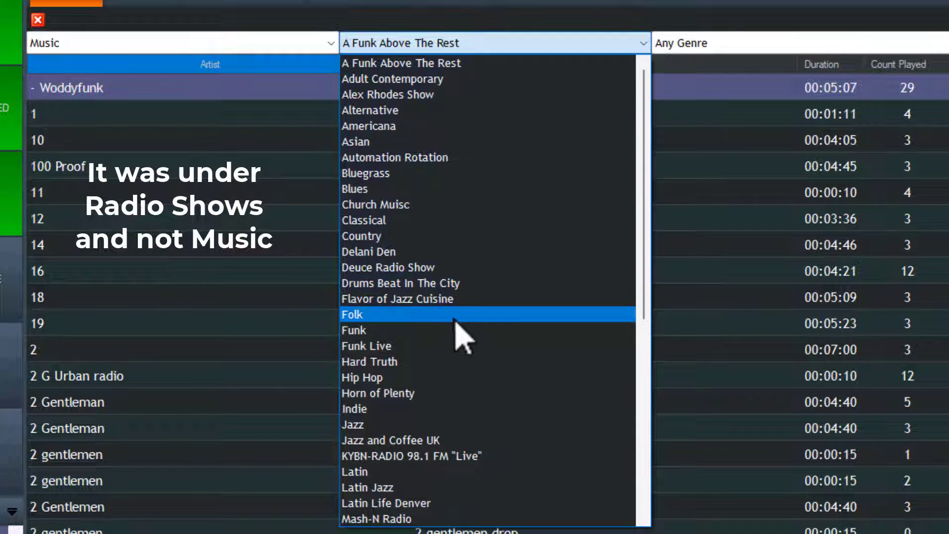
scroll(462, 323, down, 2)
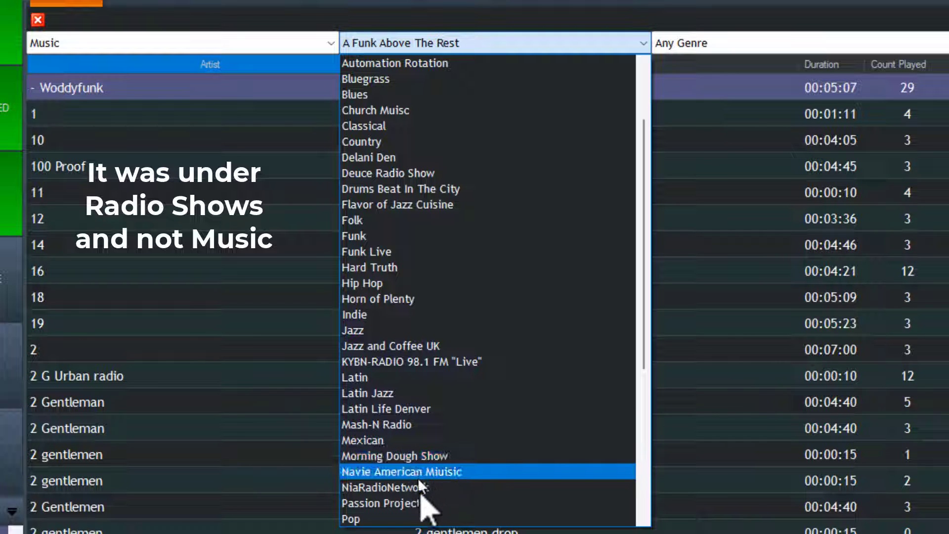
scroll(420, 497, down, 5)
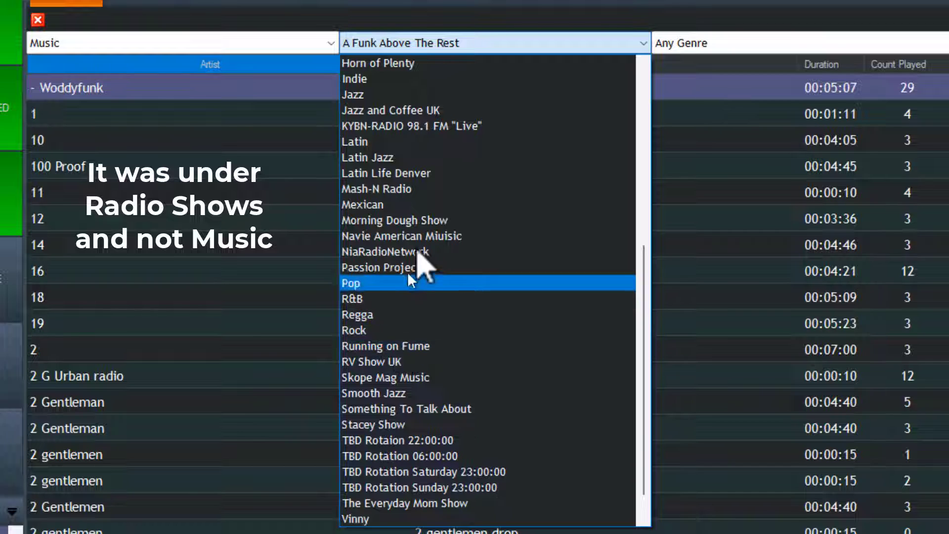
scroll(460, 403, down, 1)
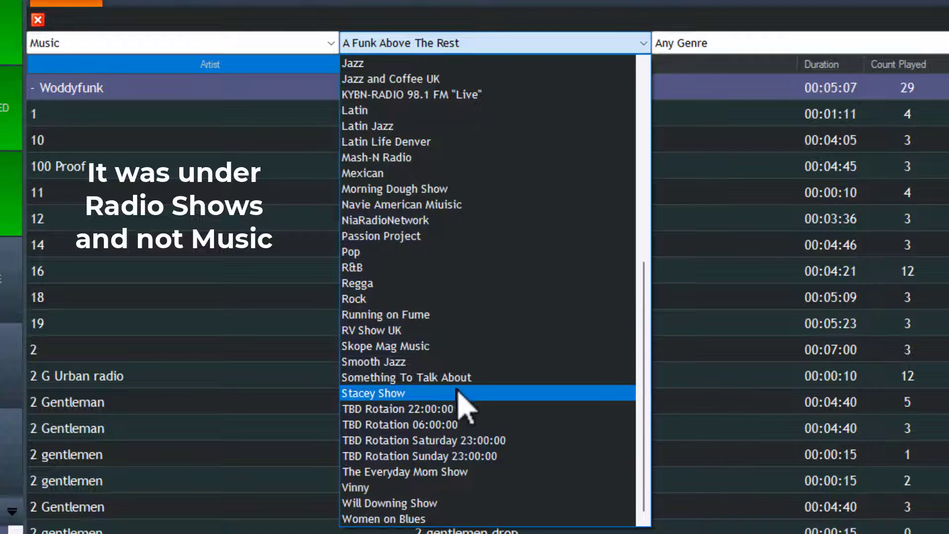
scroll(452, 386, up, 3)
scroll(443, 357, up, 5)
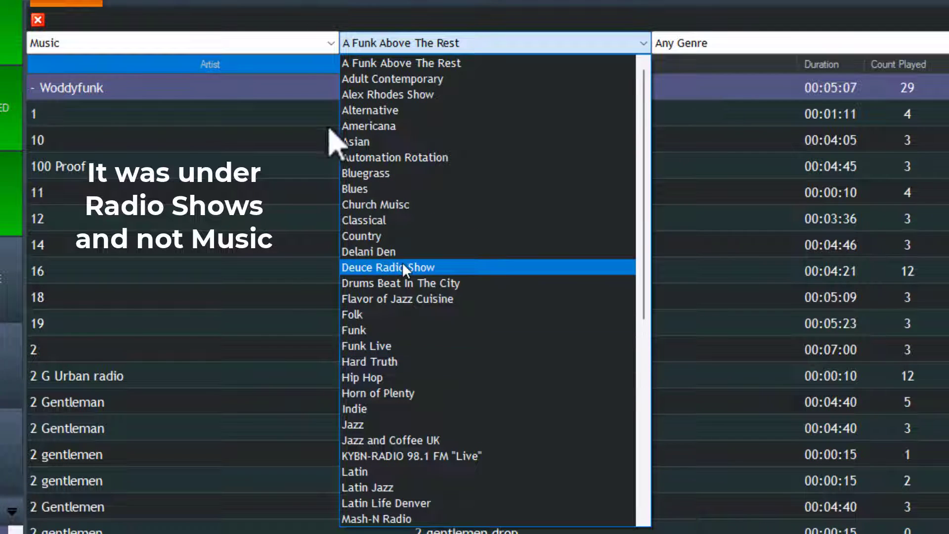
click(136, 47)
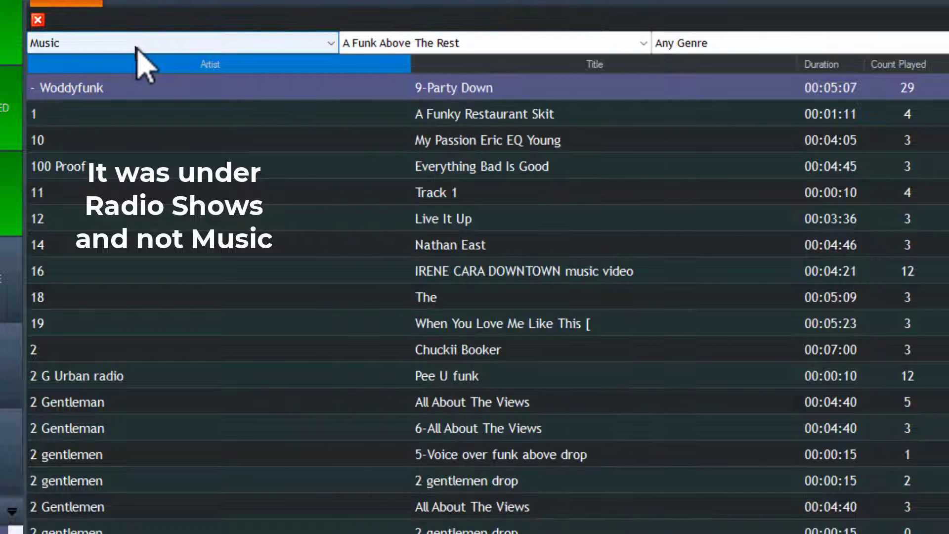
click(136, 47)
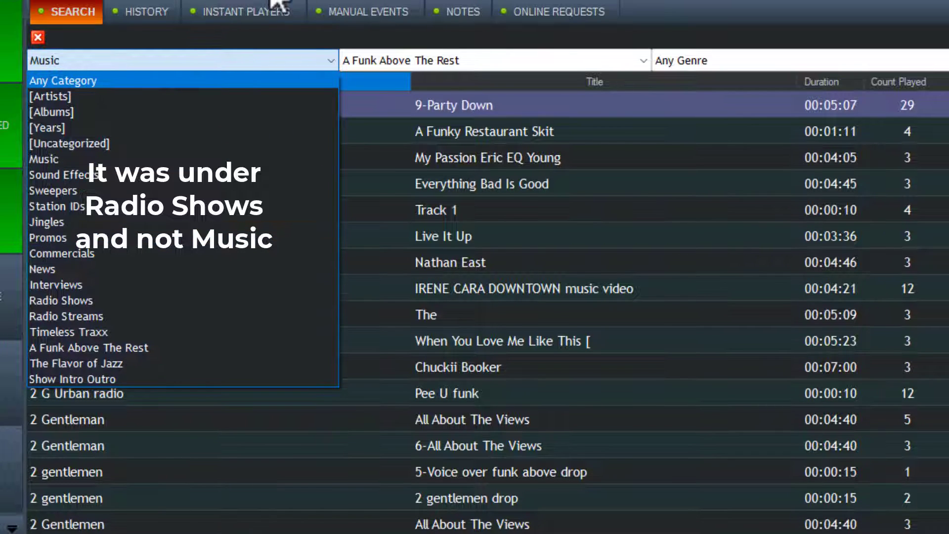
click(273, 3)
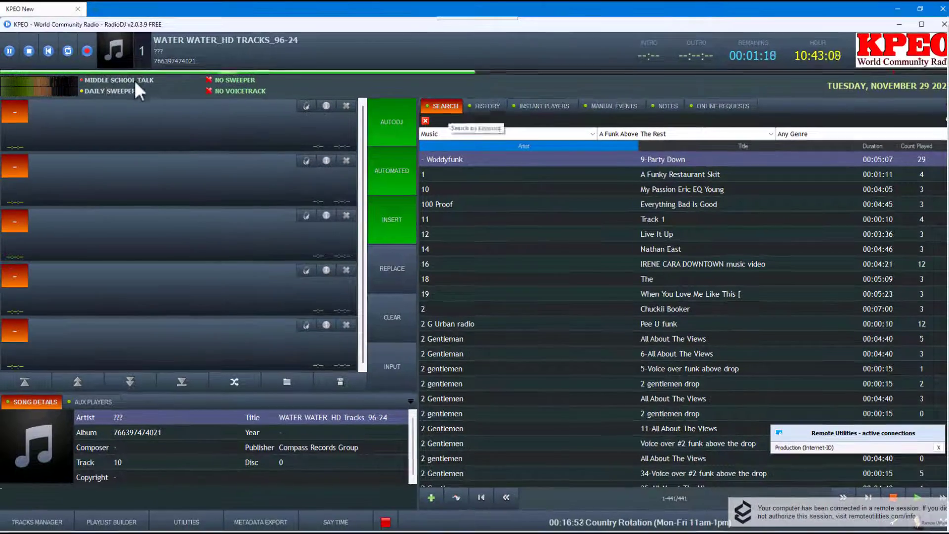
Switch the active track rotation to Morning Dough Show and clear the playlist
click(106, 81)
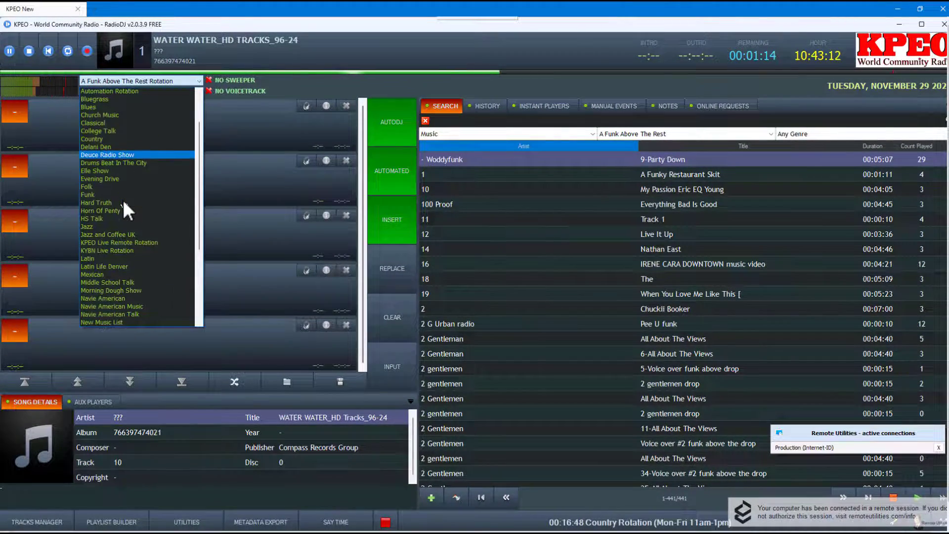
scroll(123, 201, down, 2)
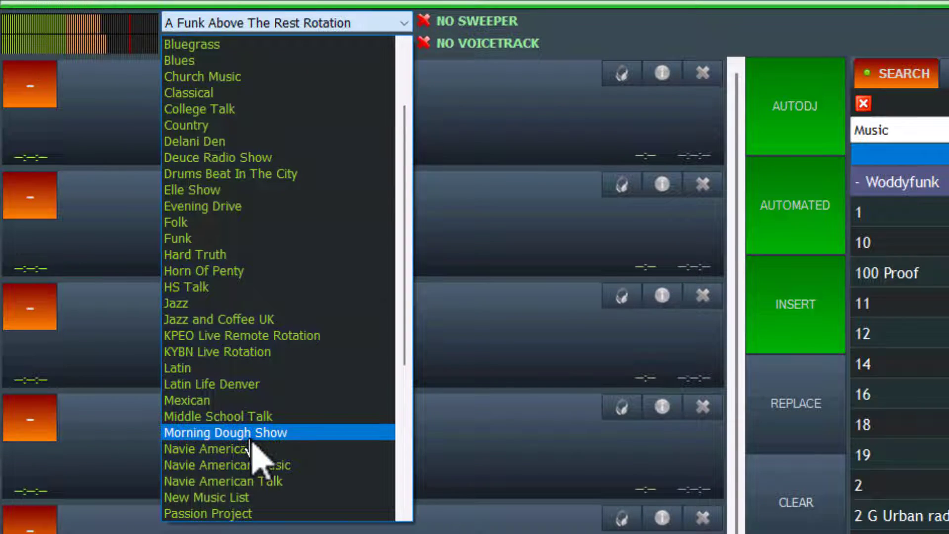
click(252, 434)
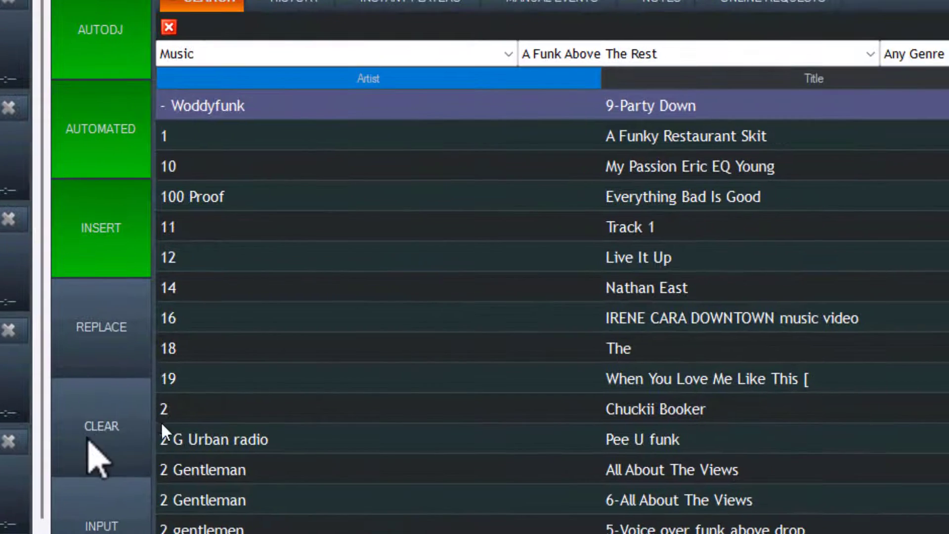
click(134, 456)
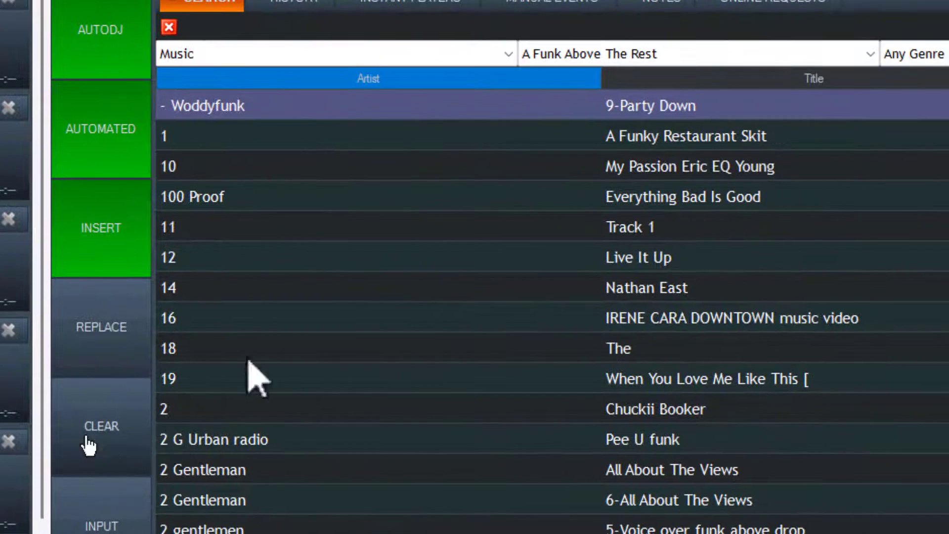
Filter the Music track search to the Morning Dough Show subcategory
click(580, 56)
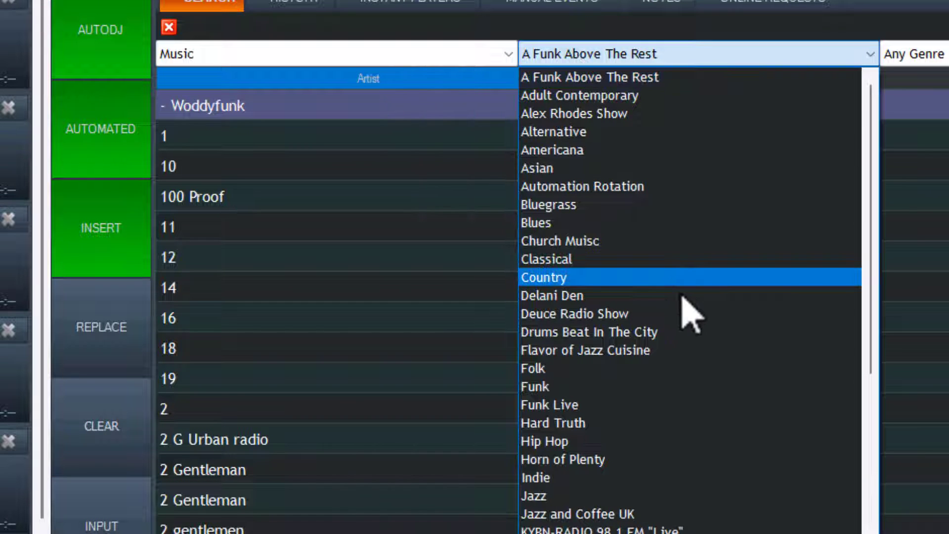
scroll(692, 317, down, 2)
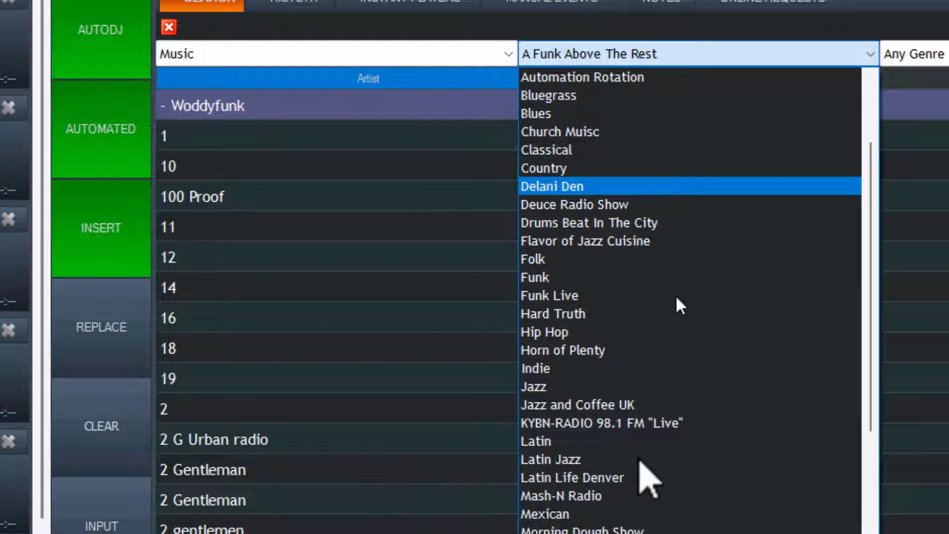
click(627, 530)
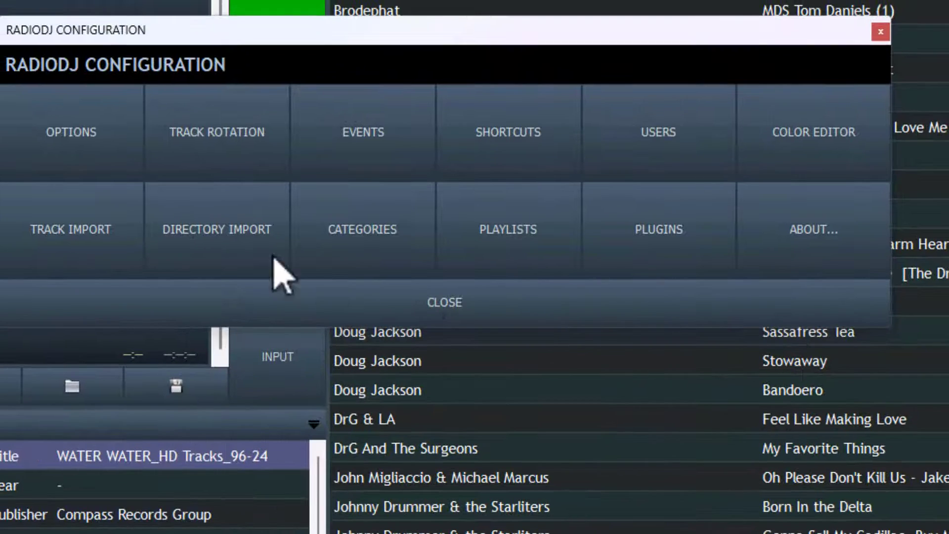
Open the Morning Dough Show rotation in the track rotation settings and check the filters and available files of its first three entries
click(226, 141)
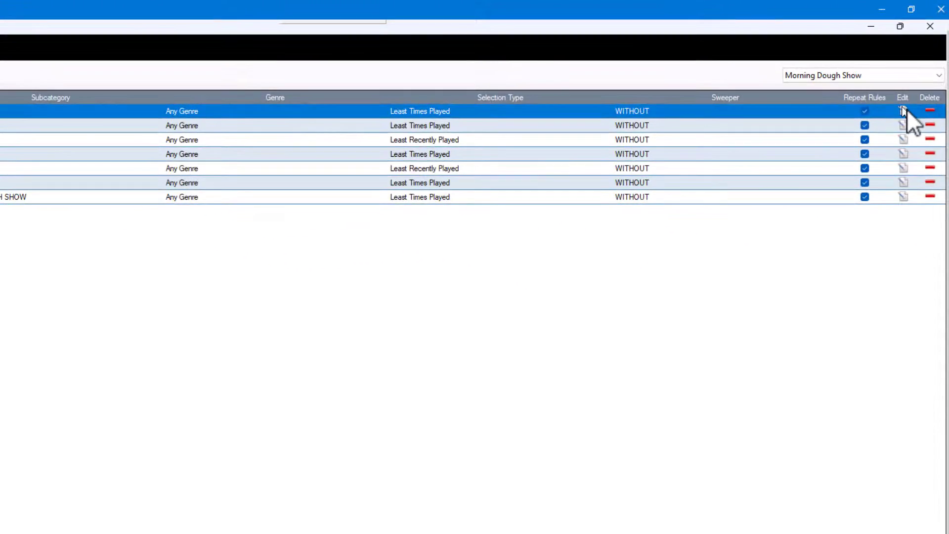
click(889, 147)
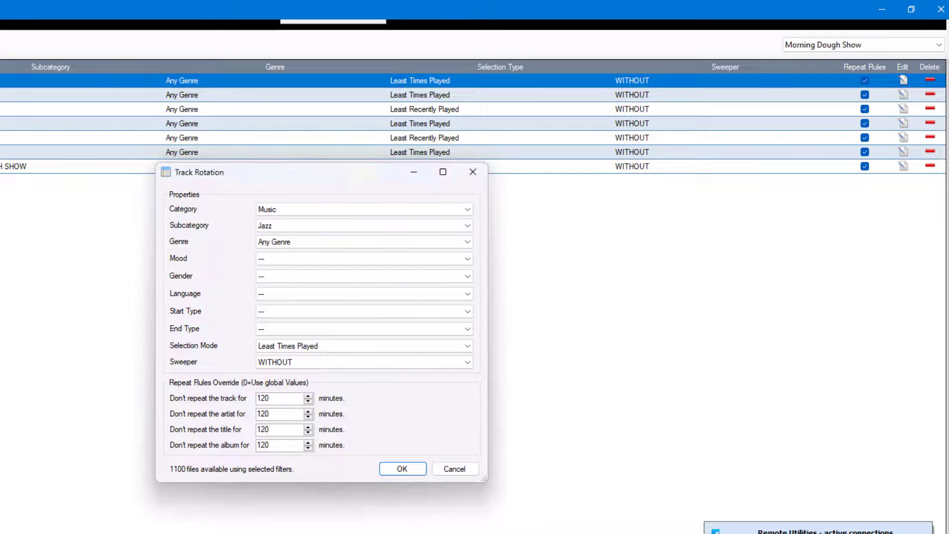
click(399, 466)
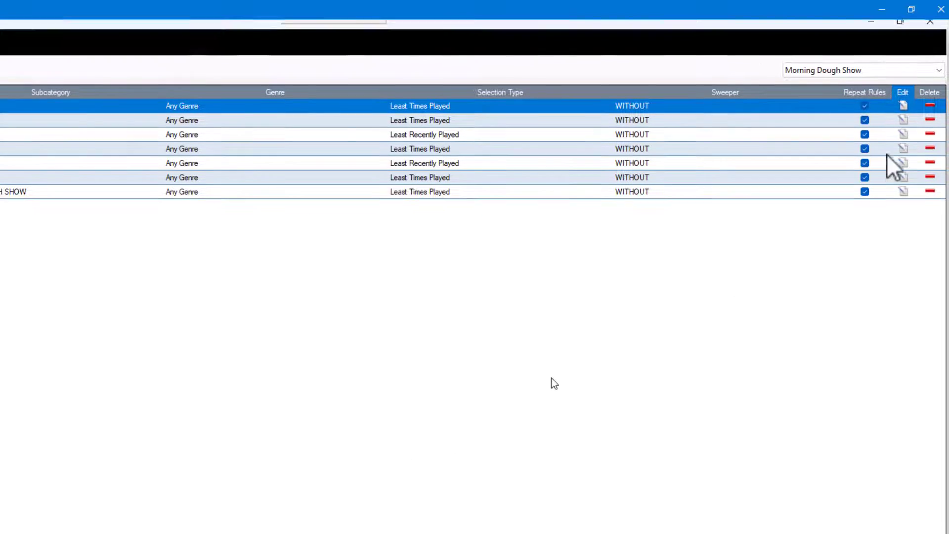
click(901, 124)
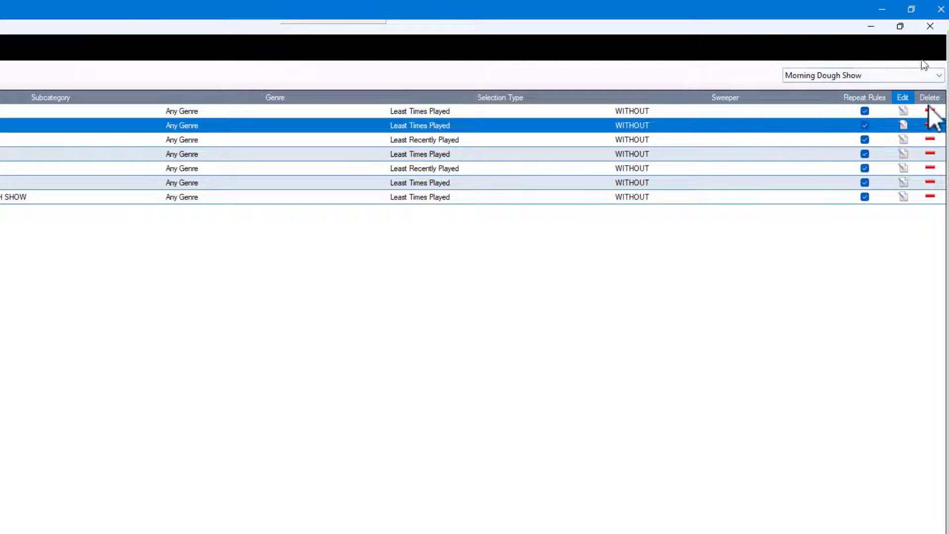
click(901, 142)
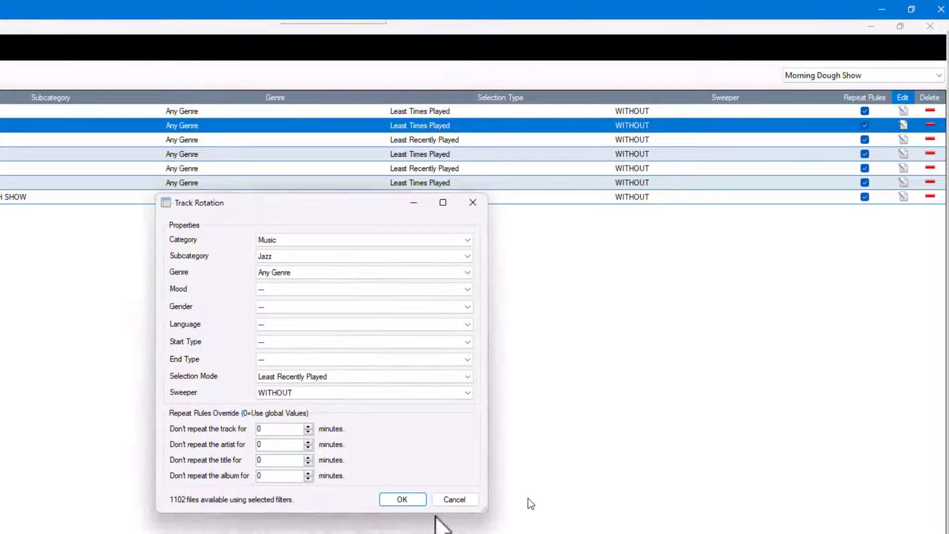
click(403, 501)
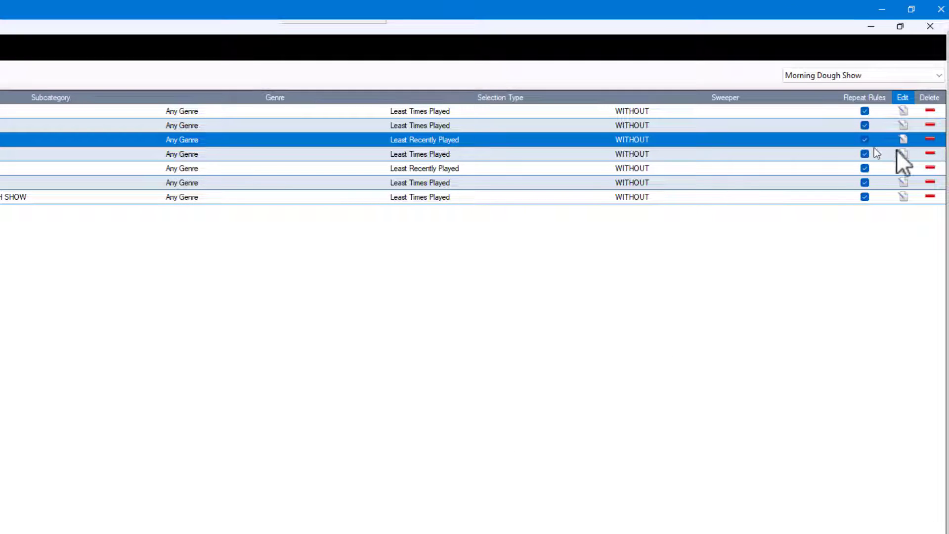
Check the filters and available files of the remaining Morning Dough Show entries: two Blues, Latin Jazz and the Station IDs entry
click(904, 155)
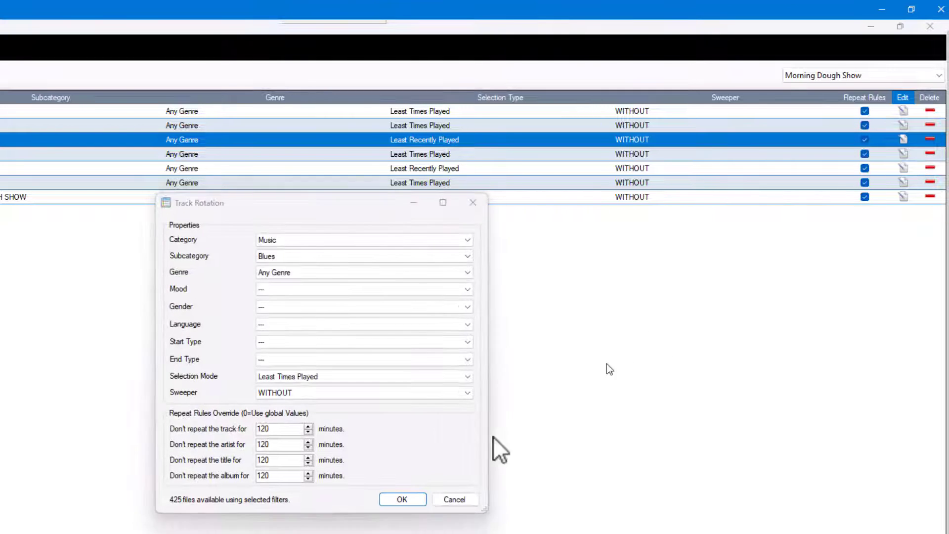
click(416, 497)
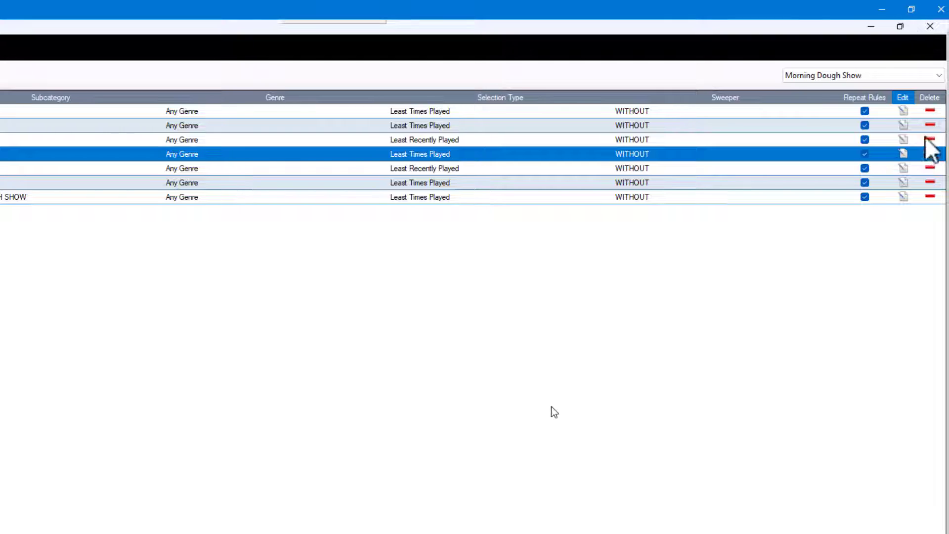
click(904, 168)
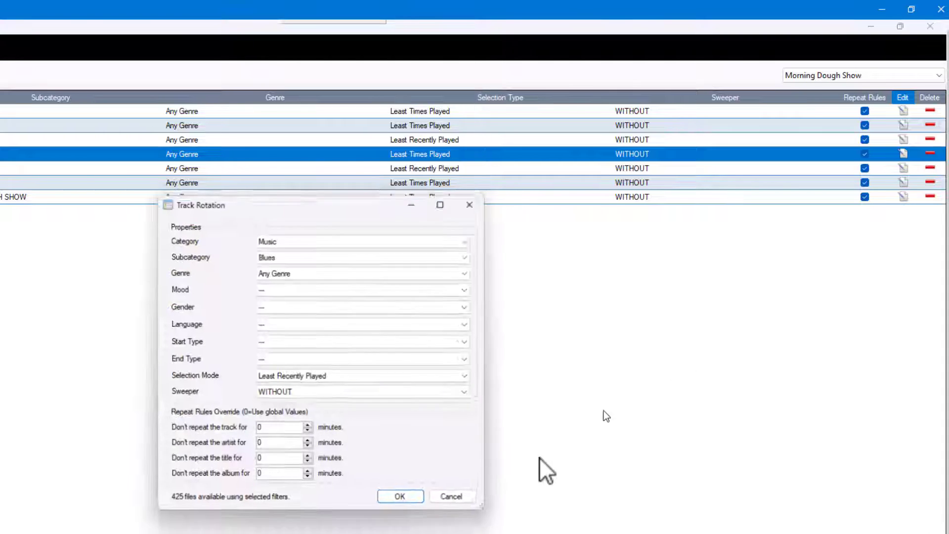
click(401, 499)
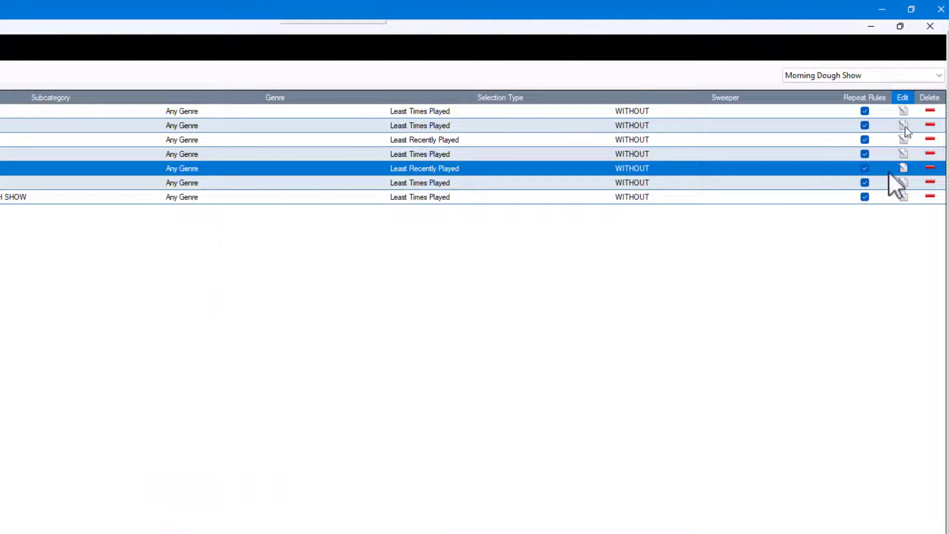
click(903, 182)
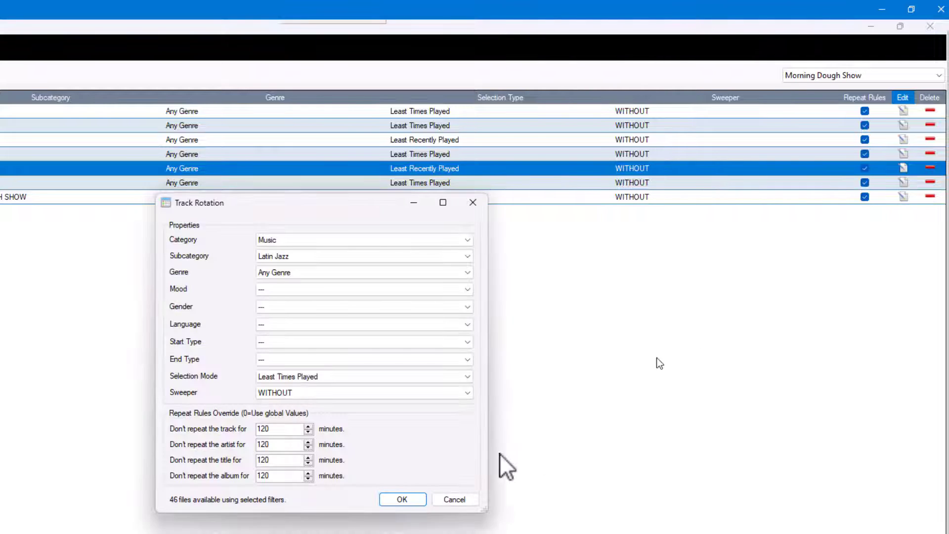
click(412, 499)
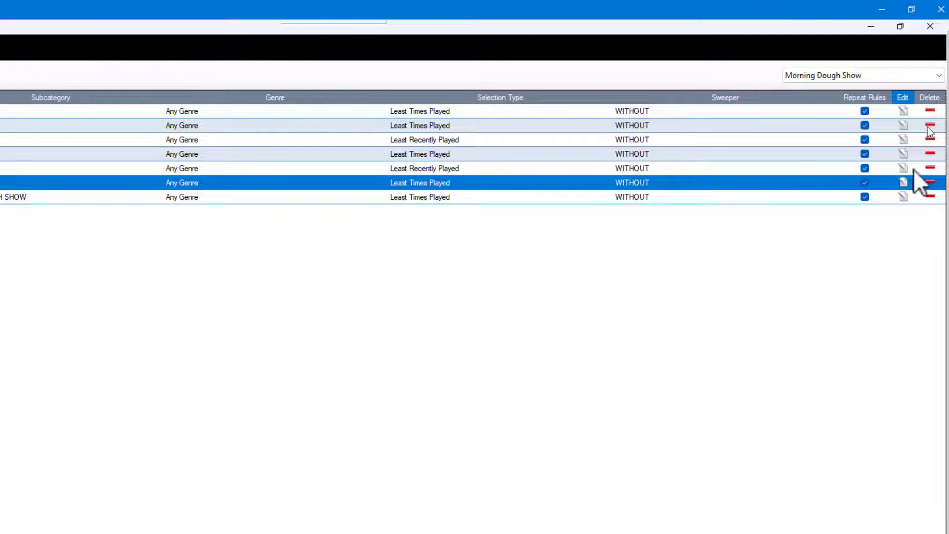
click(904, 197)
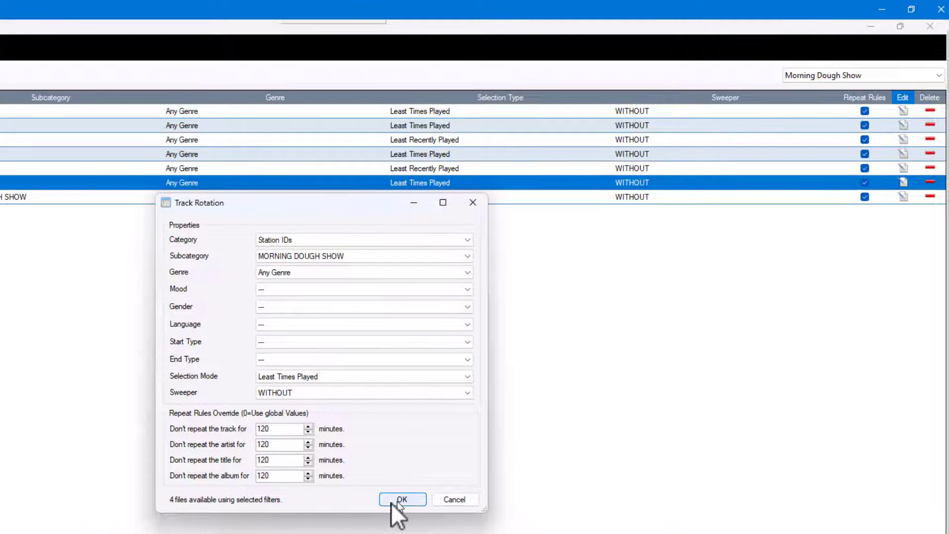
click(398, 500)
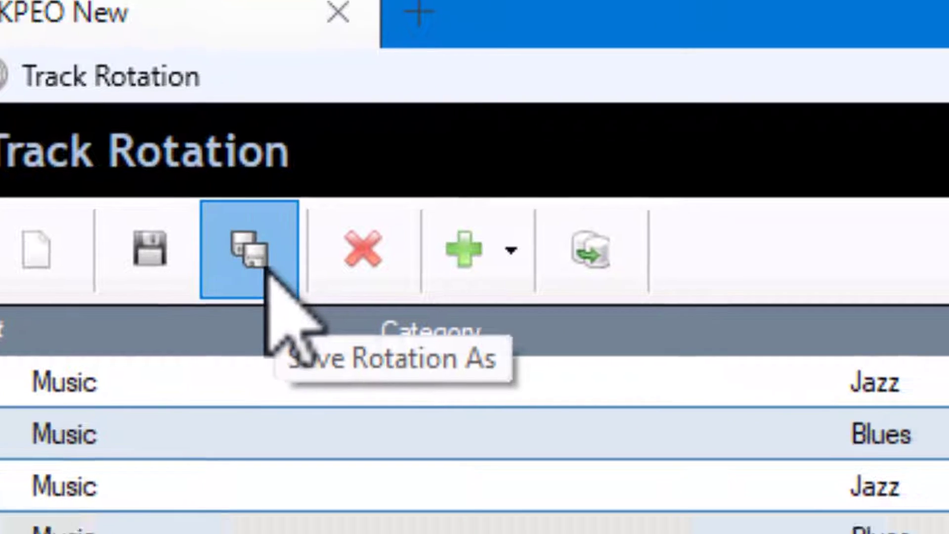
Save the rotation as Morning Dough Show, overwriting the existing one, and close the RadioDJ configuration
click(285, 275)
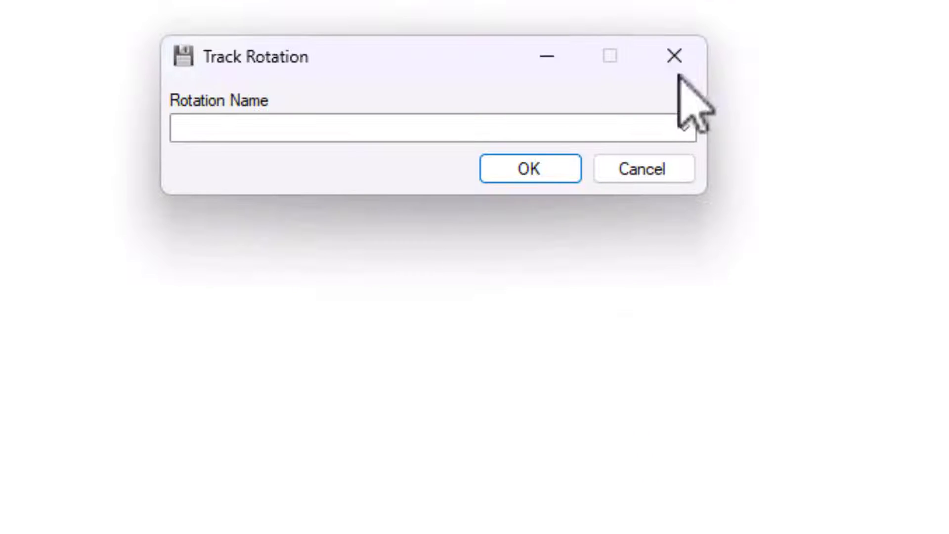
click(685, 129)
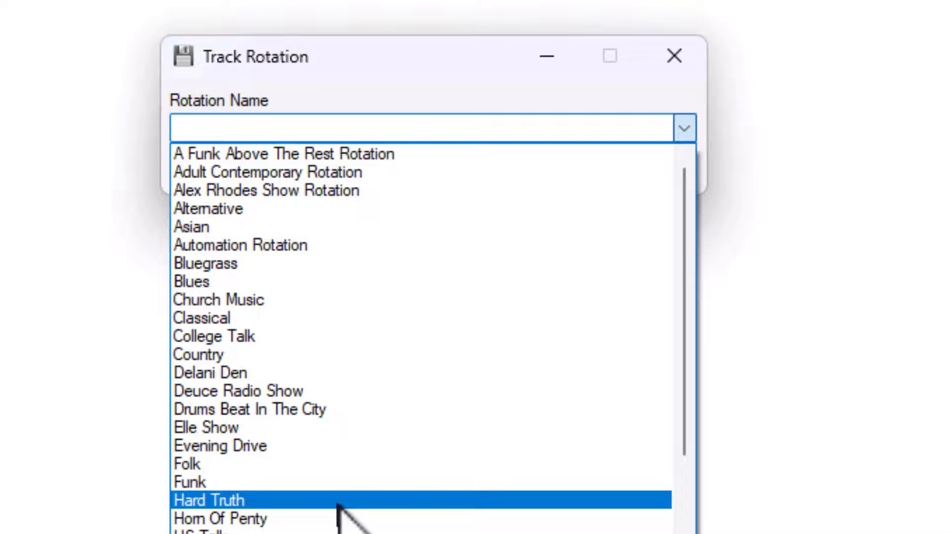
scroll(366, 509, down, 1)
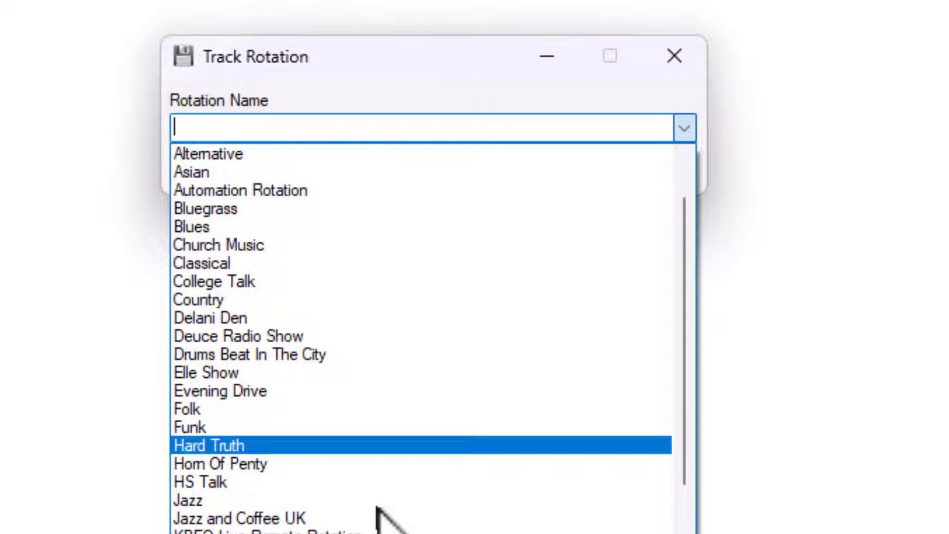
click(327, 367)
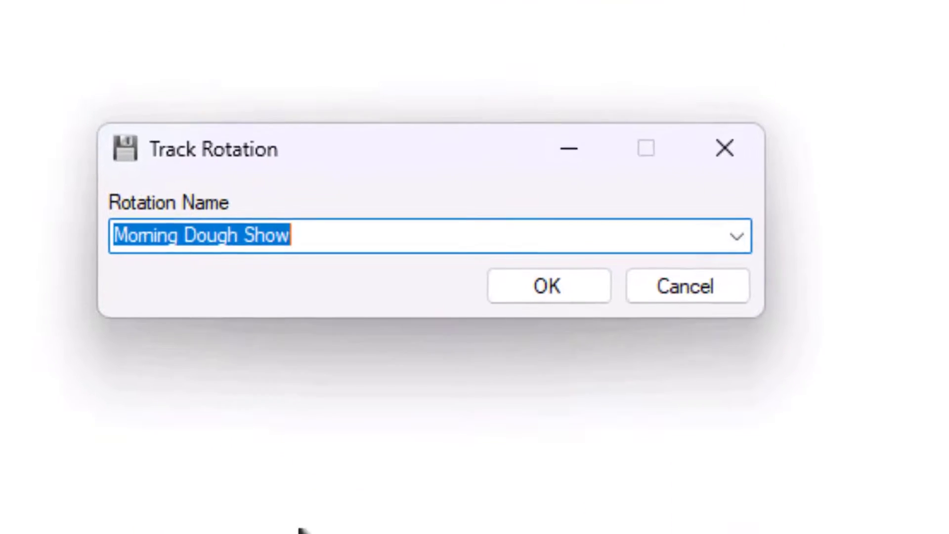
click(549, 296)
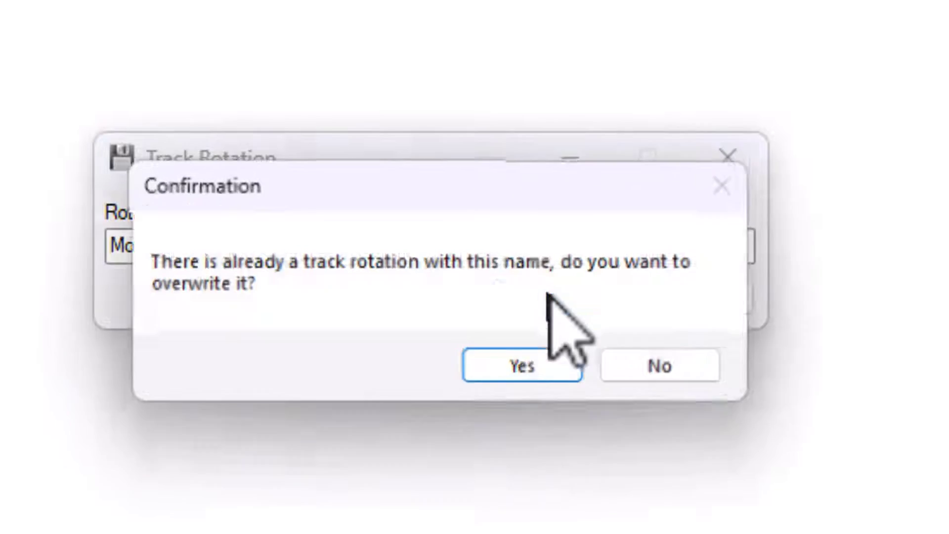
click(546, 372)
click(549, 370)
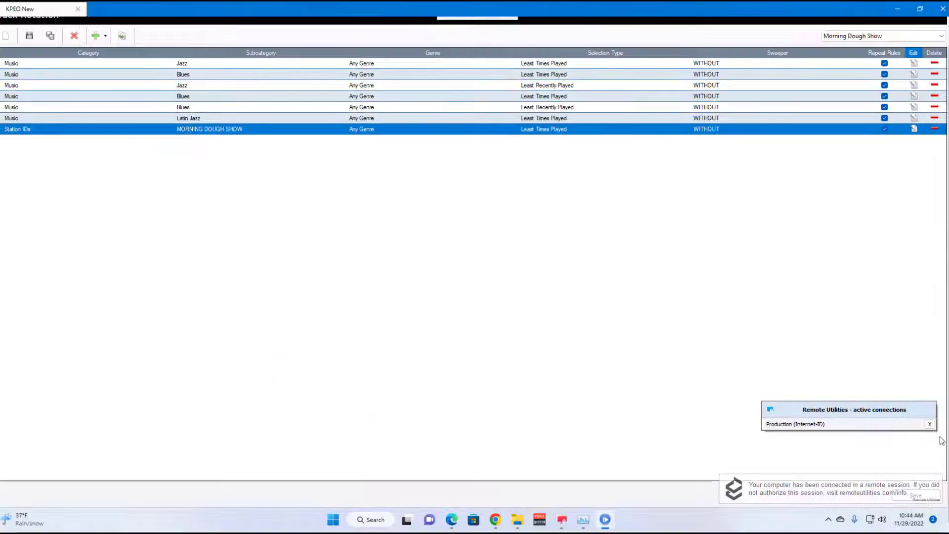
click(930, 494)
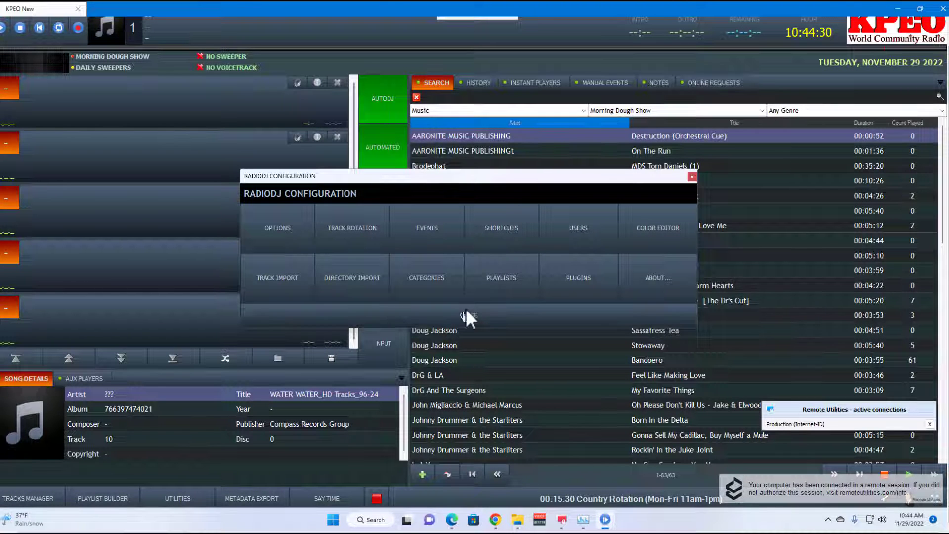
click(467, 311)
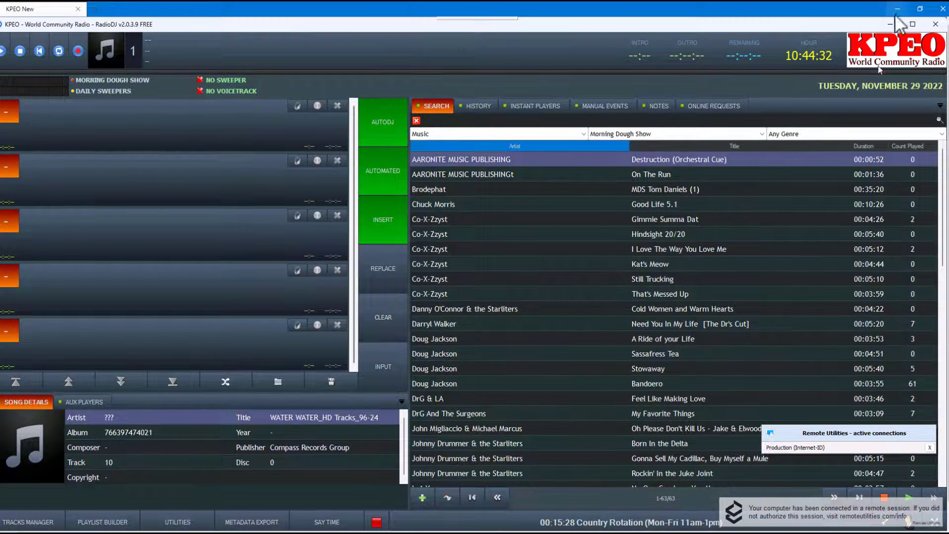
Restart RadioDJ, allowing it to make changes, and clear the playlist to test the Morning Dough Show rotation
click(942, 26)
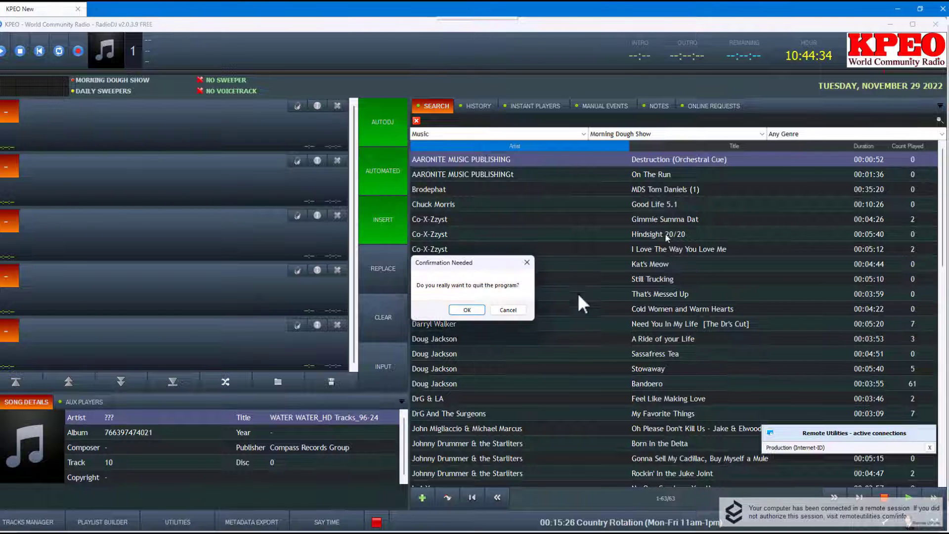
click(468, 310)
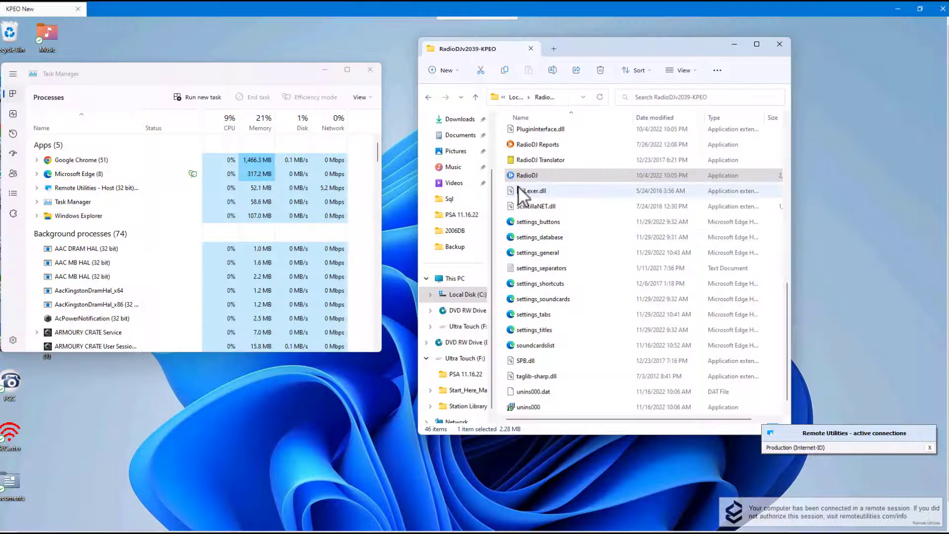
click(517, 176)
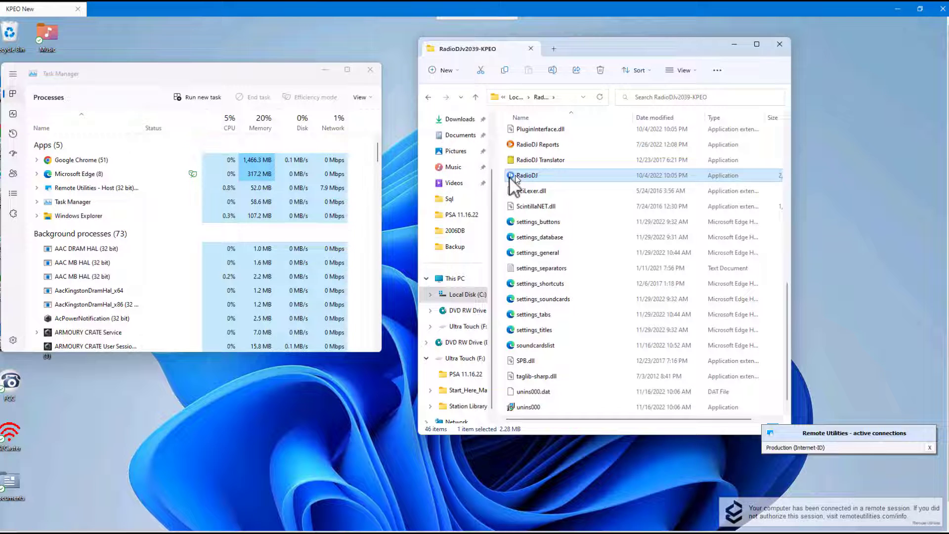
double_click(511, 176)
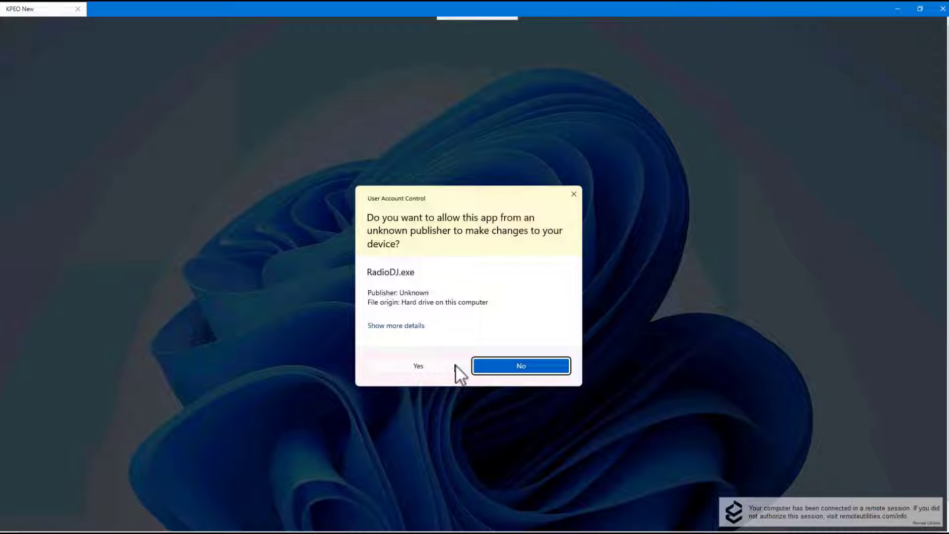
click(419, 365)
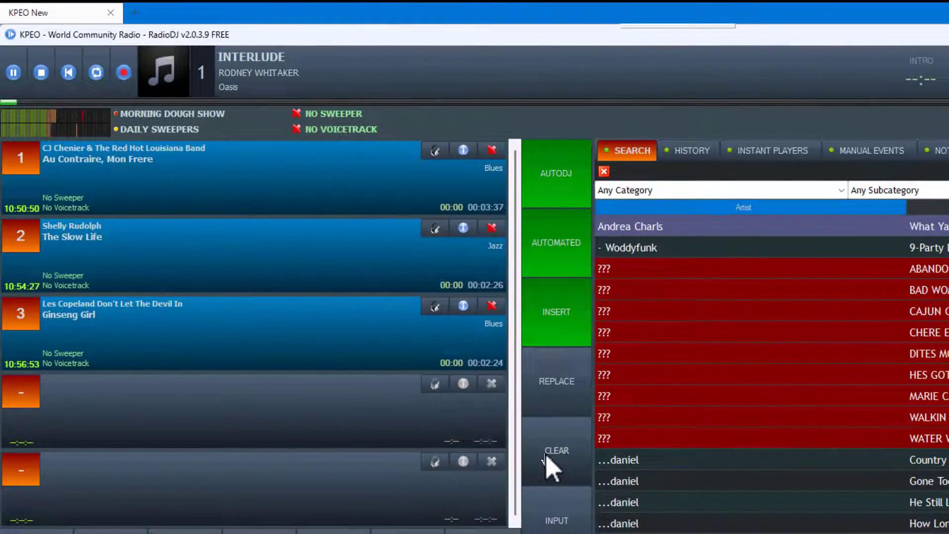
click(546, 462)
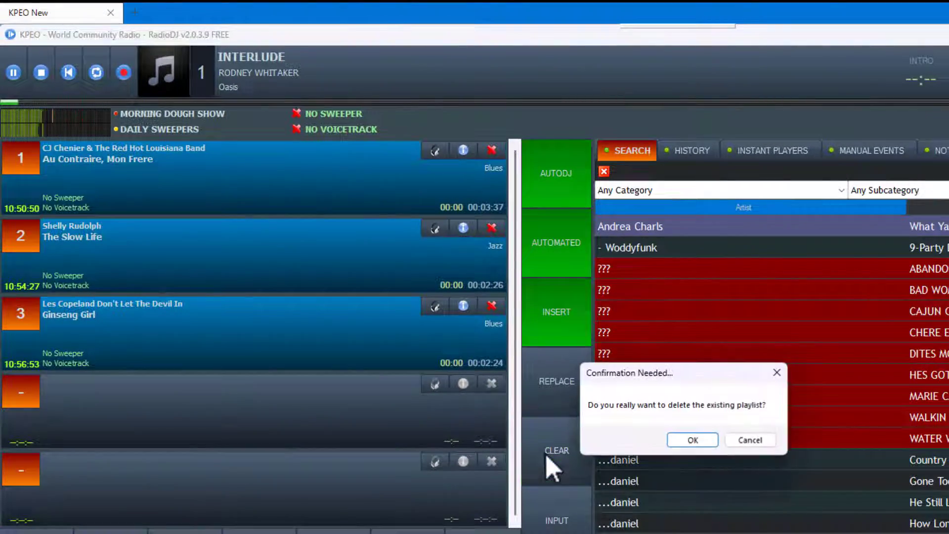
click(694, 439)
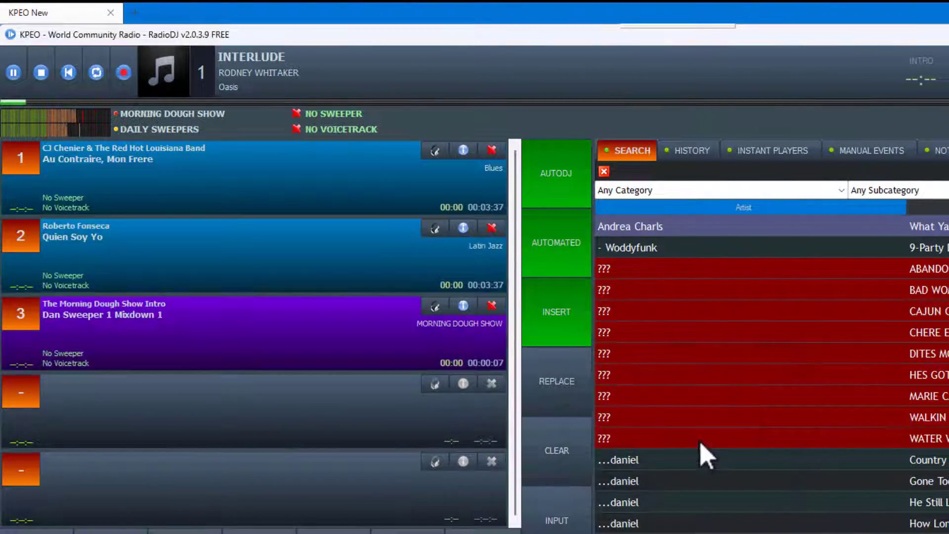
Switch the current track rotation to A Funk Above The Rest Rotation and clear the existing playlist to test it
click(159, 117)
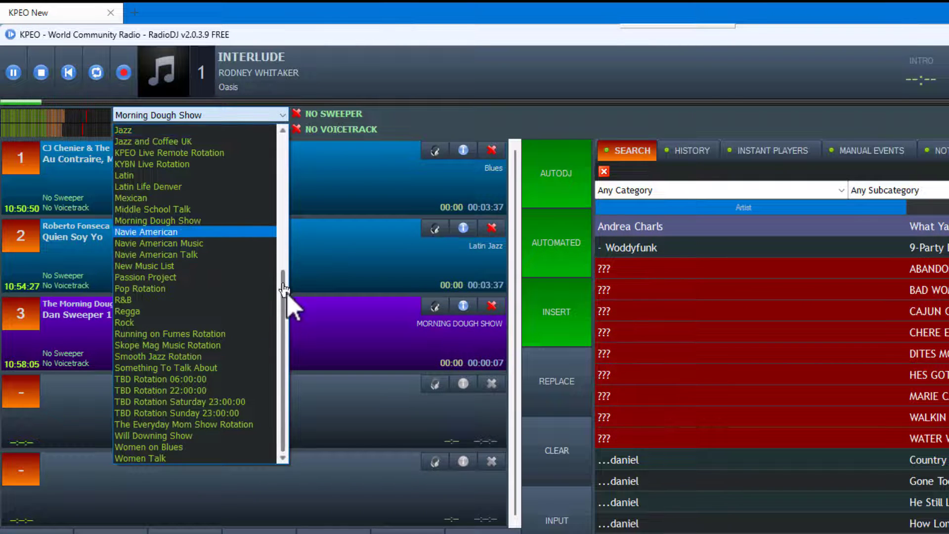
drag(283, 306, 254, 132)
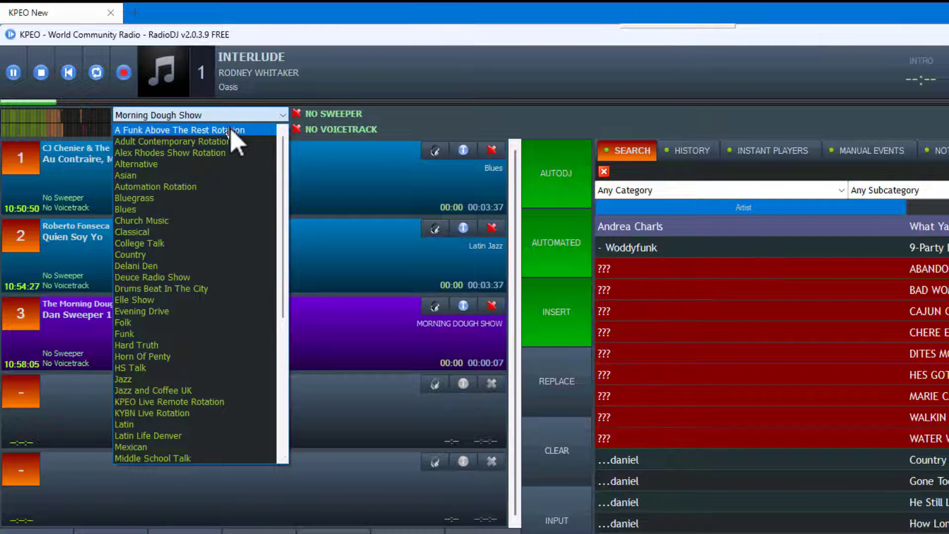
click(230, 131)
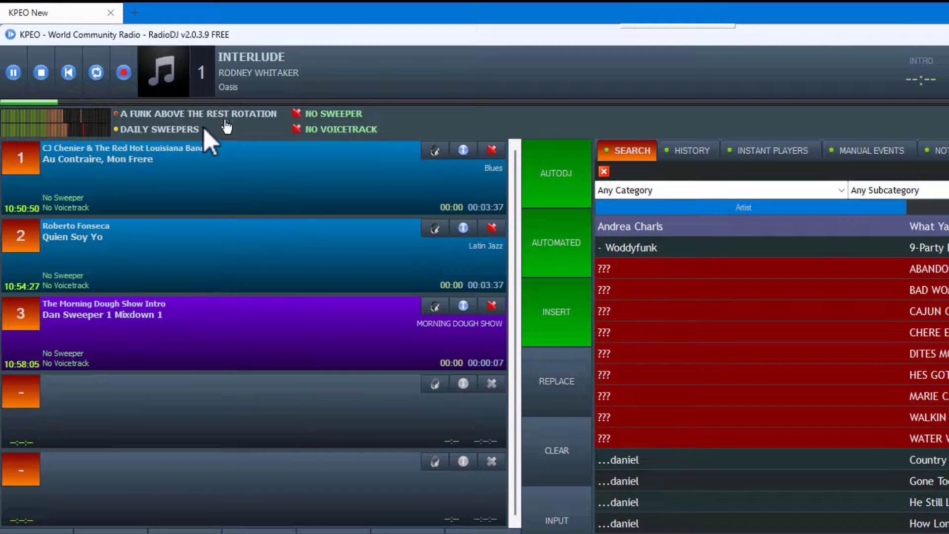
click(555, 463)
click(690, 441)
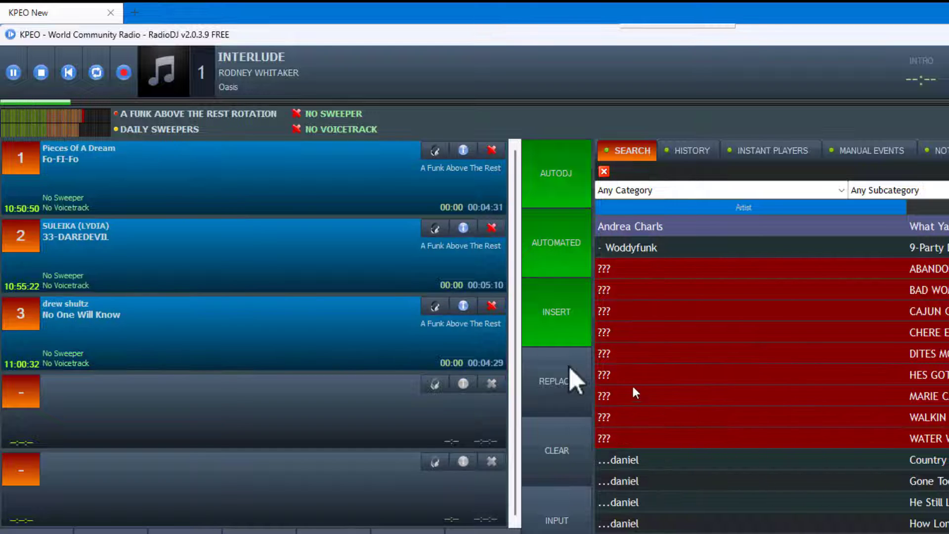
Switch the track rotation to Adult Contemporary Rotation and clear the existing playlist to test its selection
click(227, 127)
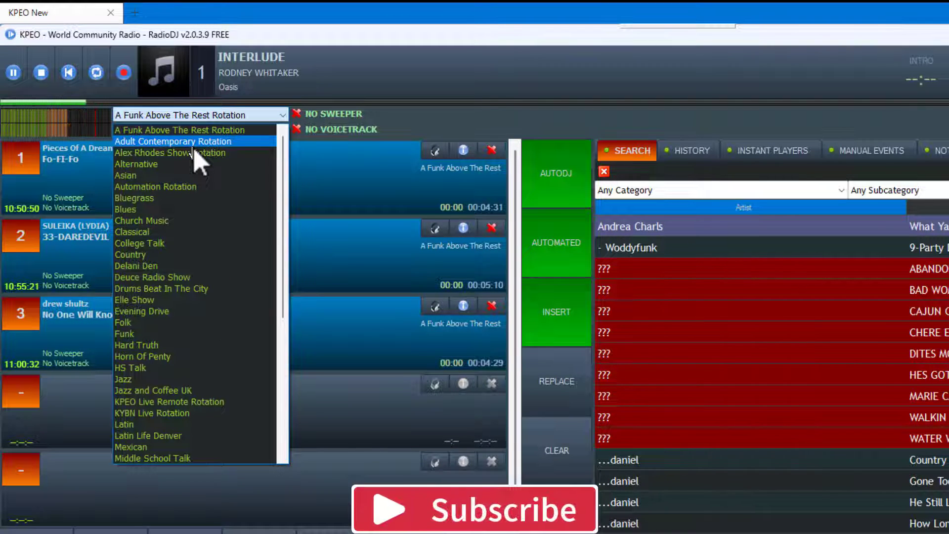
click(194, 146)
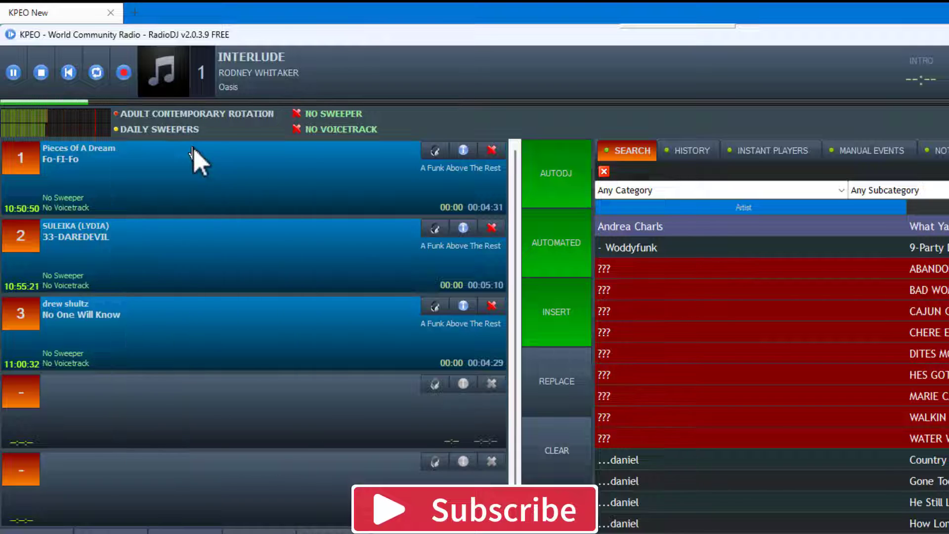
click(563, 453)
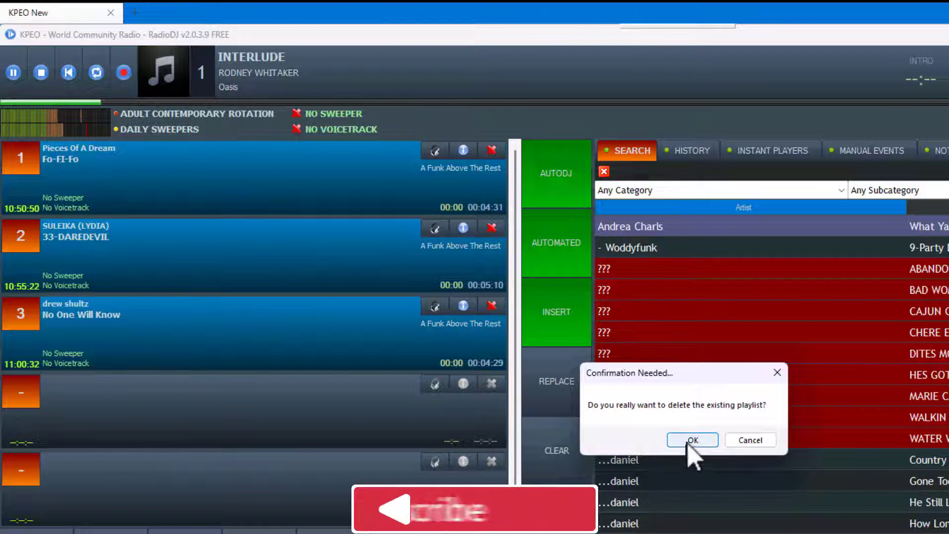
click(691, 439)
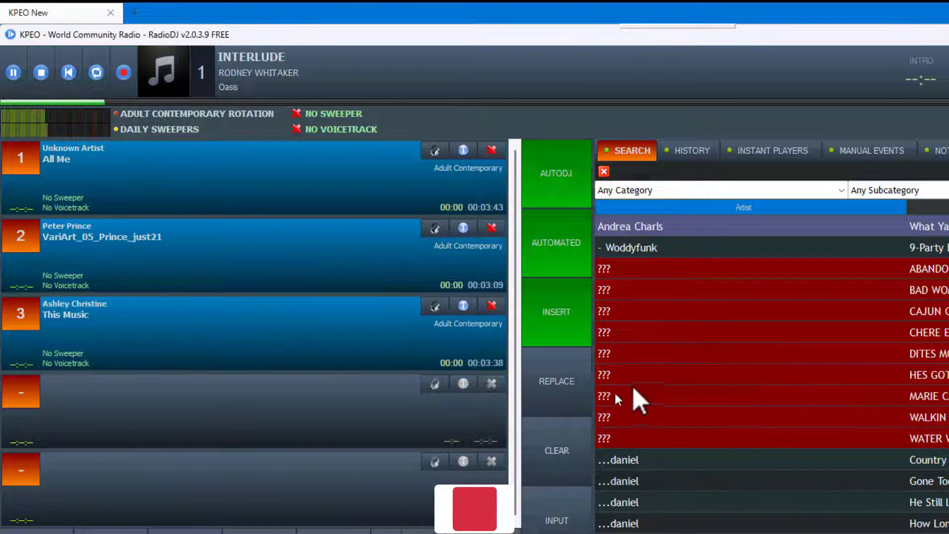
Test the Church Music rotation by making it the current track rotation and clearing the existing playlist
click(192, 122)
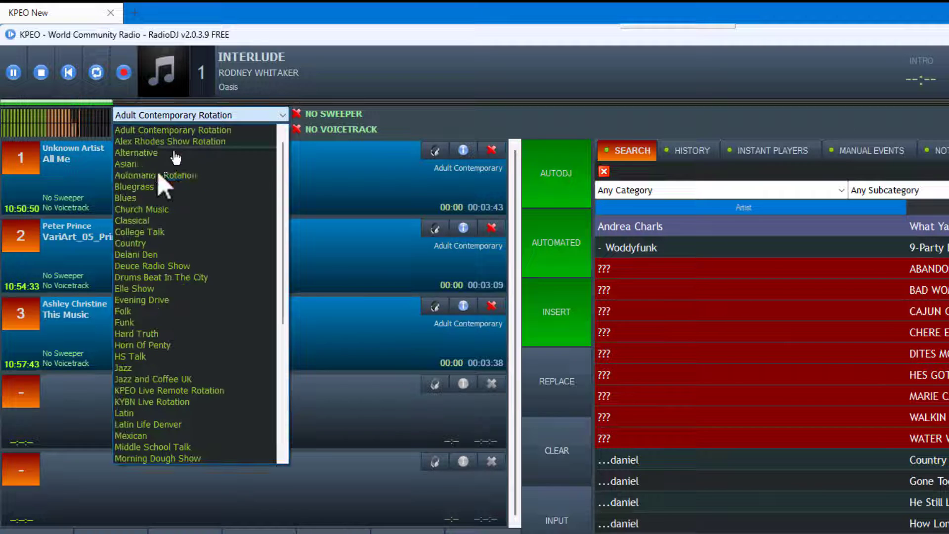
click(164, 210)
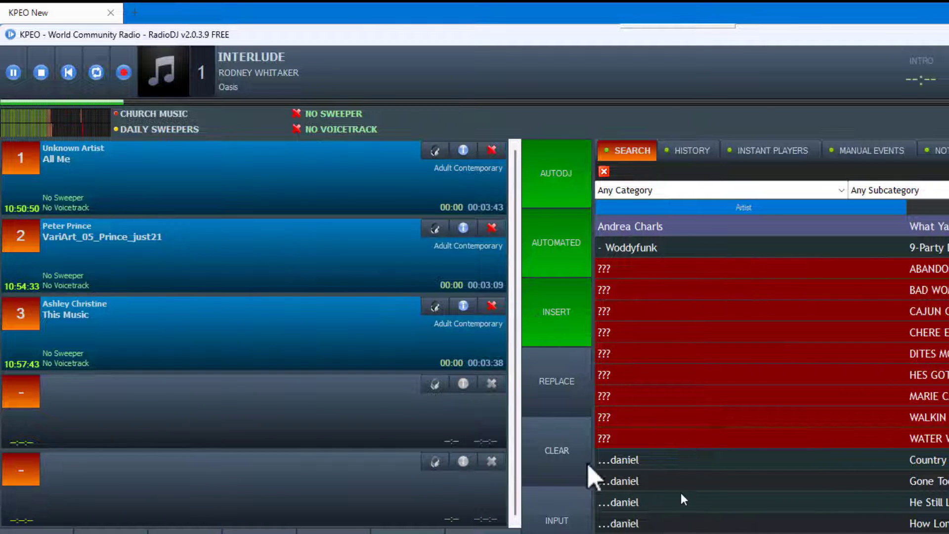
click(551, 463)
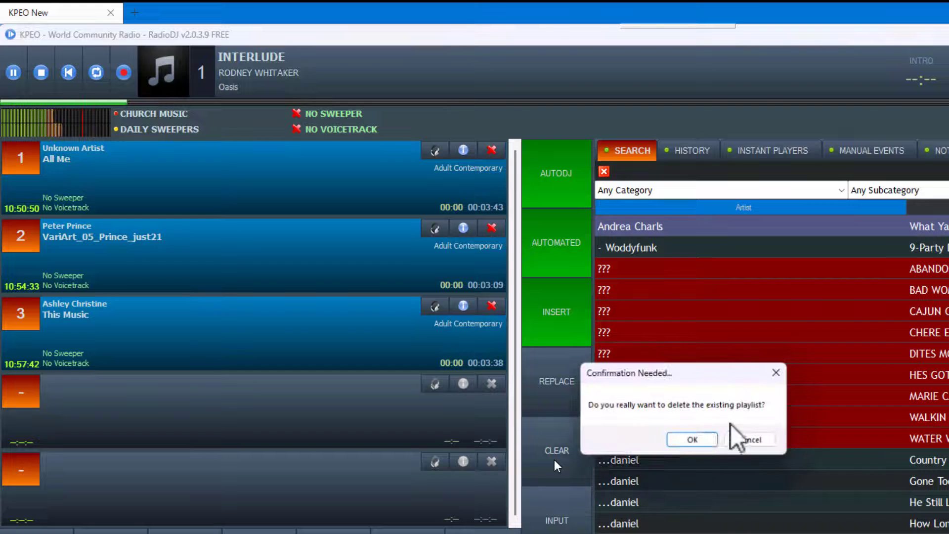
click(687, 439)
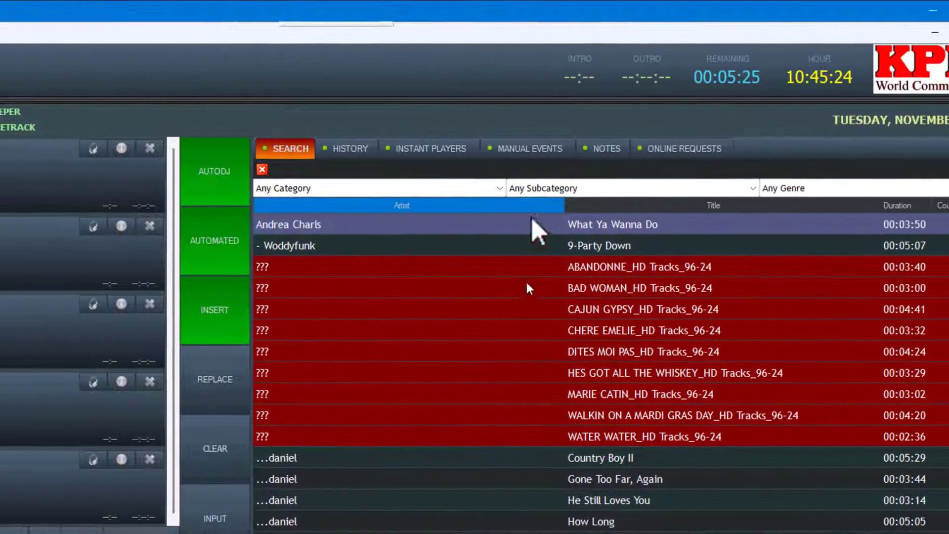
Filter the track search to the Music category and the Church Muisc subcategory to check its available tracks
click(378, 192)
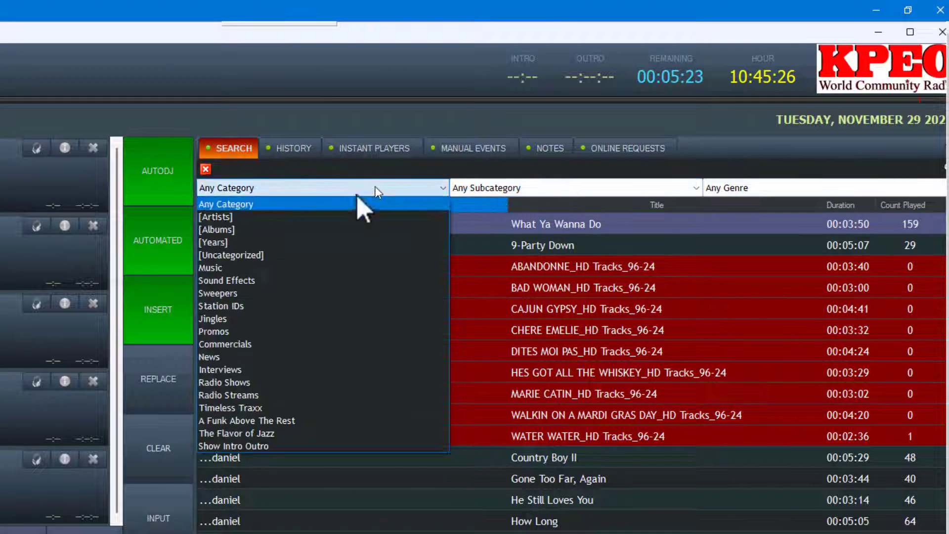
click(252, 269)
click(598, 190)
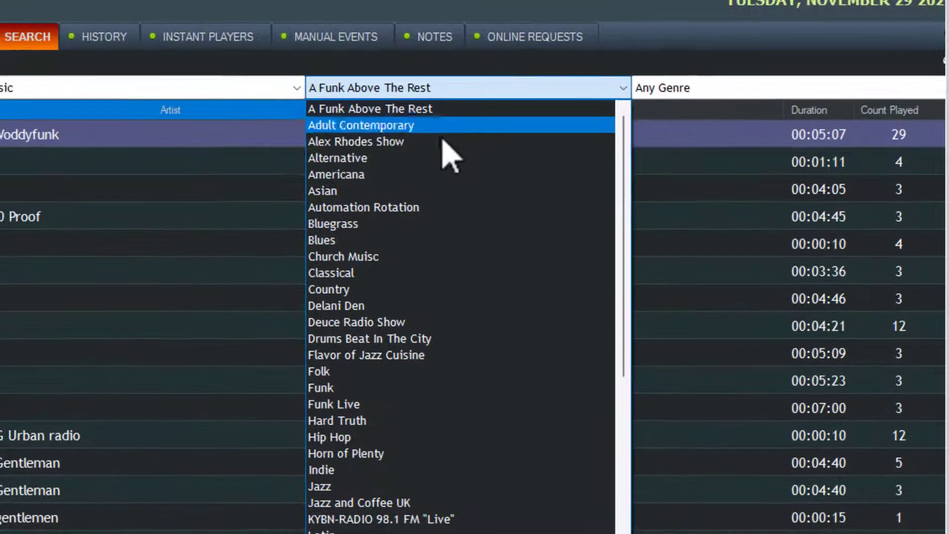
click(375, 257)
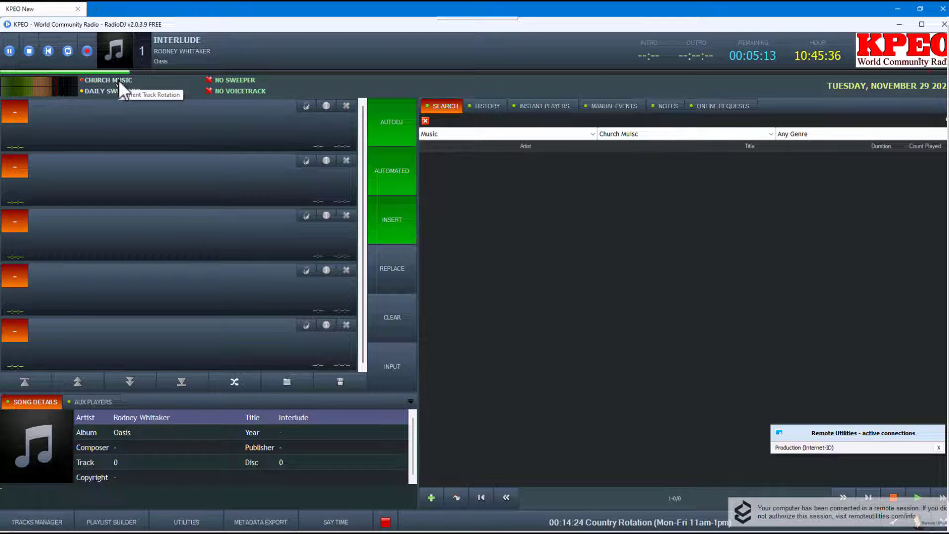
Set the current track rotation to Classical and filter the Music track search to the Classical subcategory
click(117, 80)
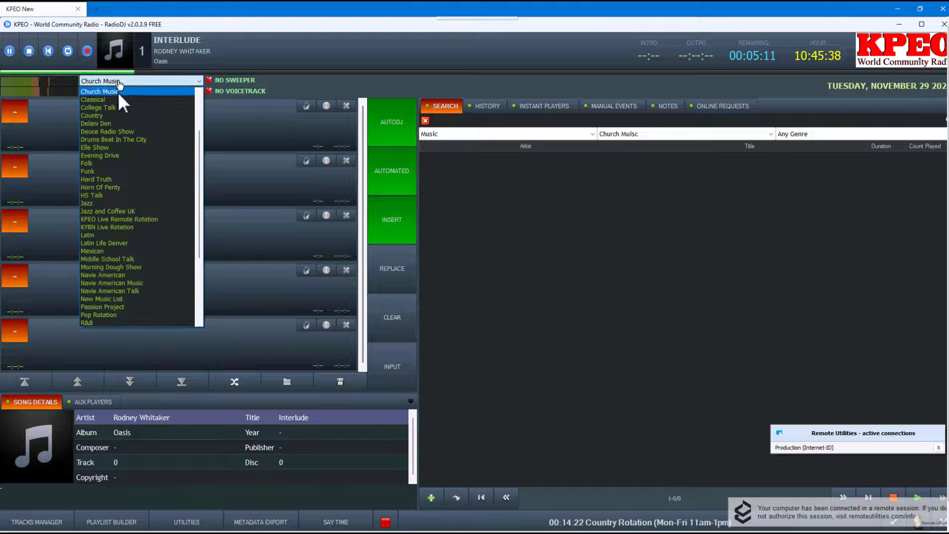
click(114, 100)
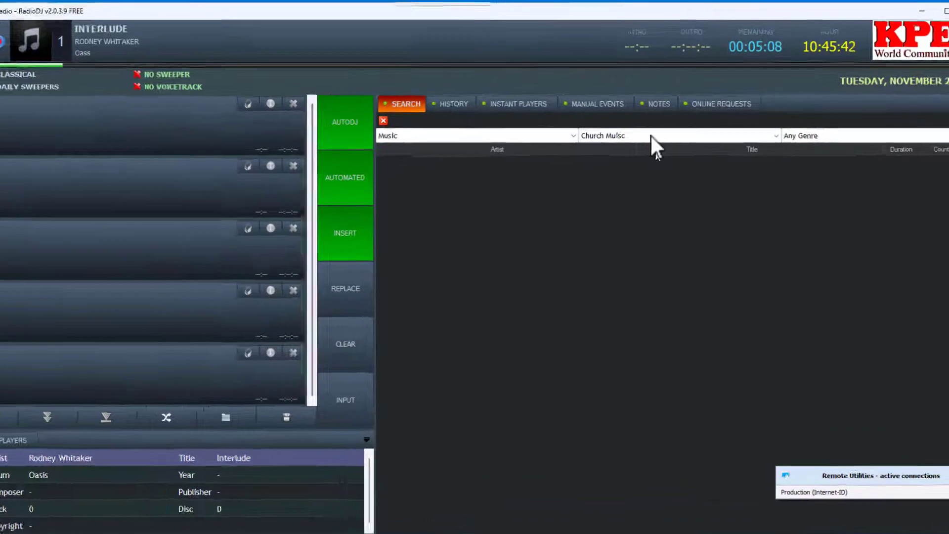
click(653, 134)
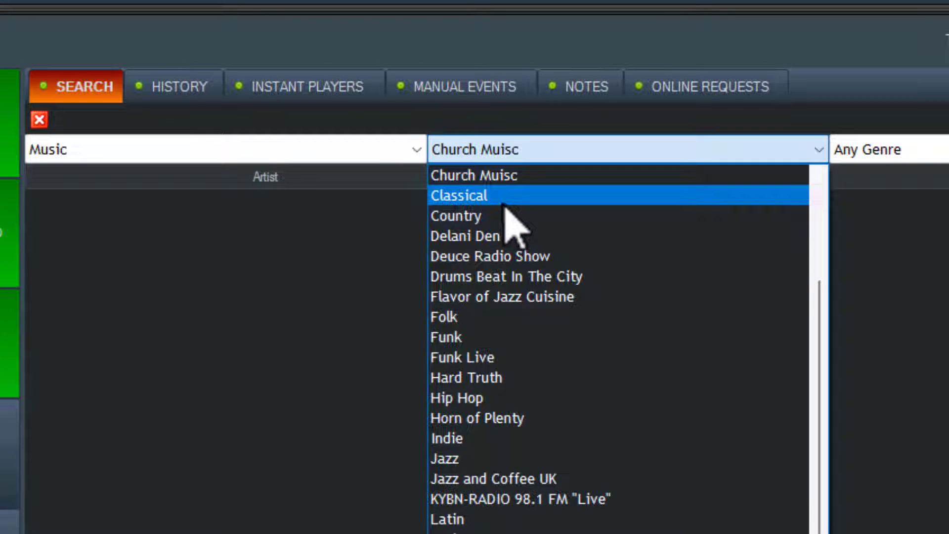
click(504, 201)
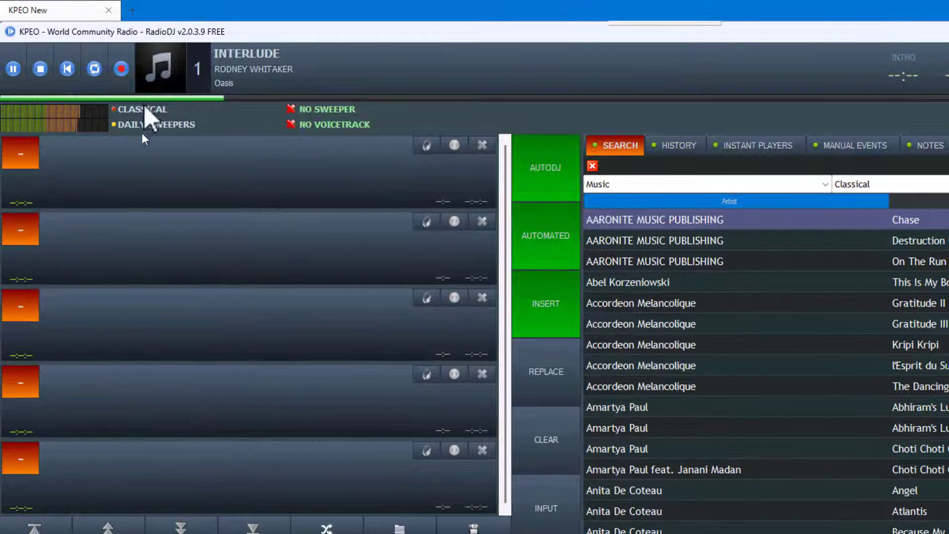
Try to get the playlist filling again by switching the rotation to Adult Contemporary Rotation and back to Classical
click(146, 111)
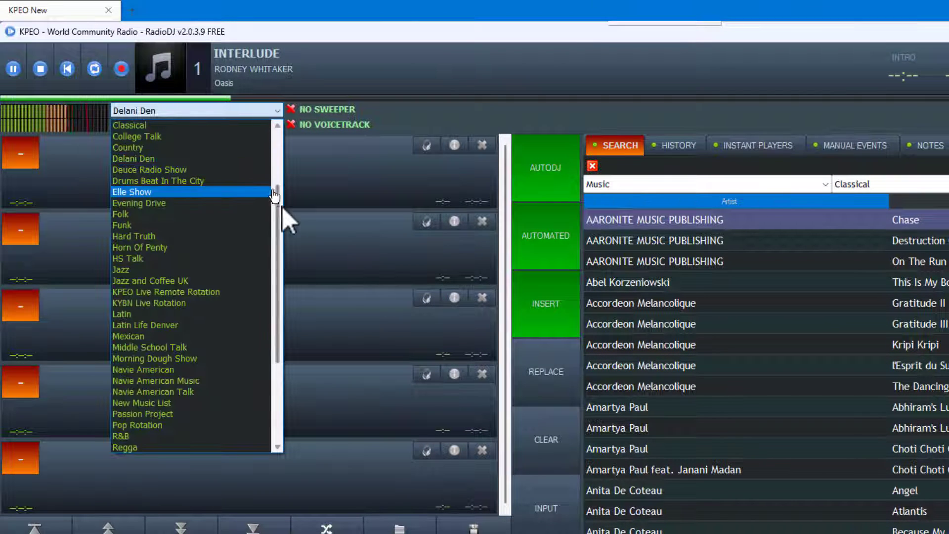
drag(277, 215, 259, 114)
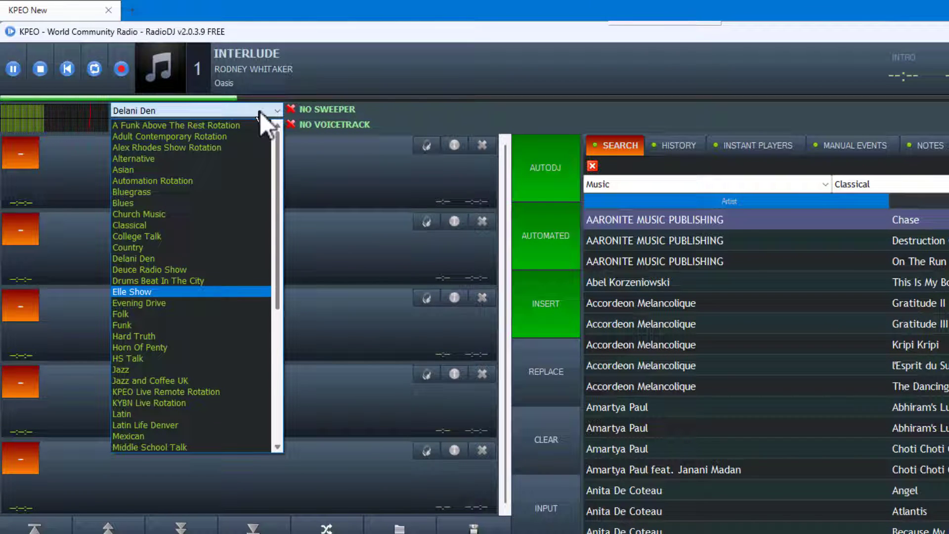
click(208, 133)
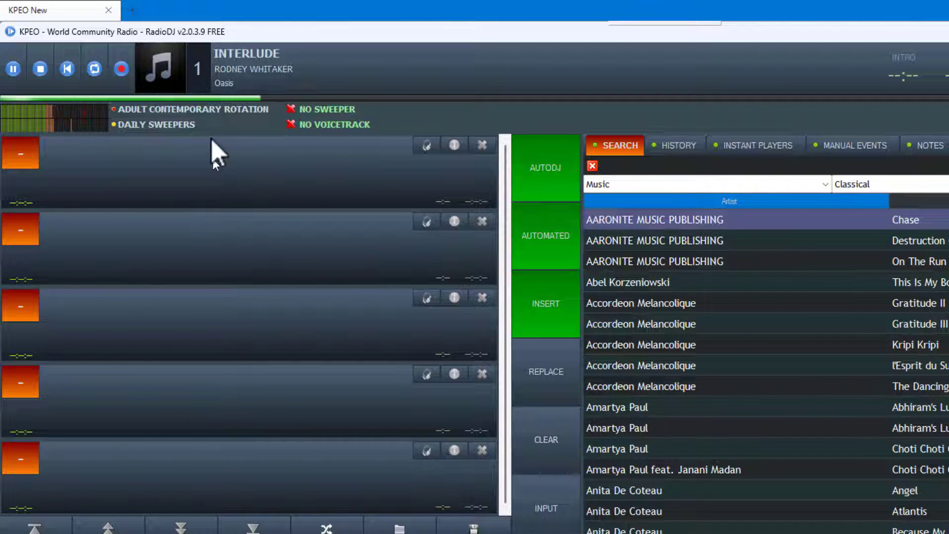
click(214, 108)
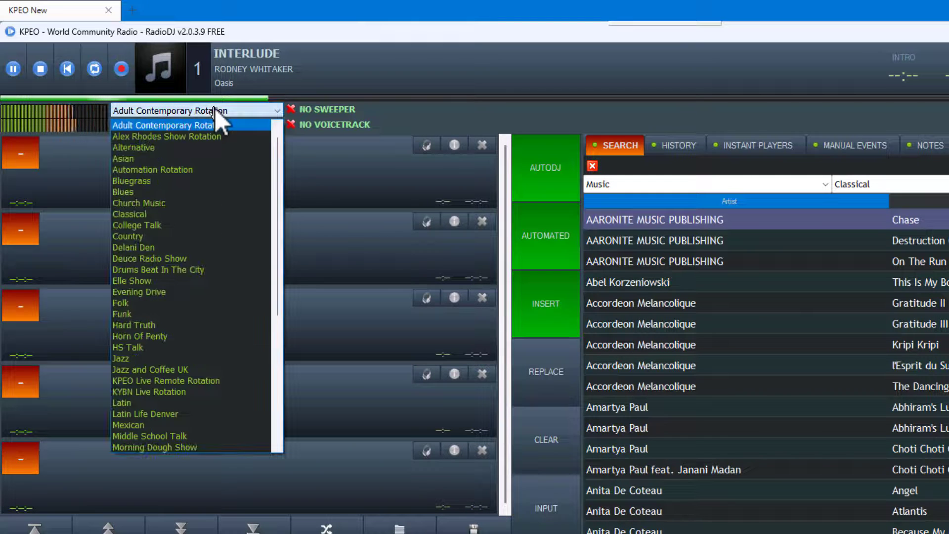
click(157, 214)
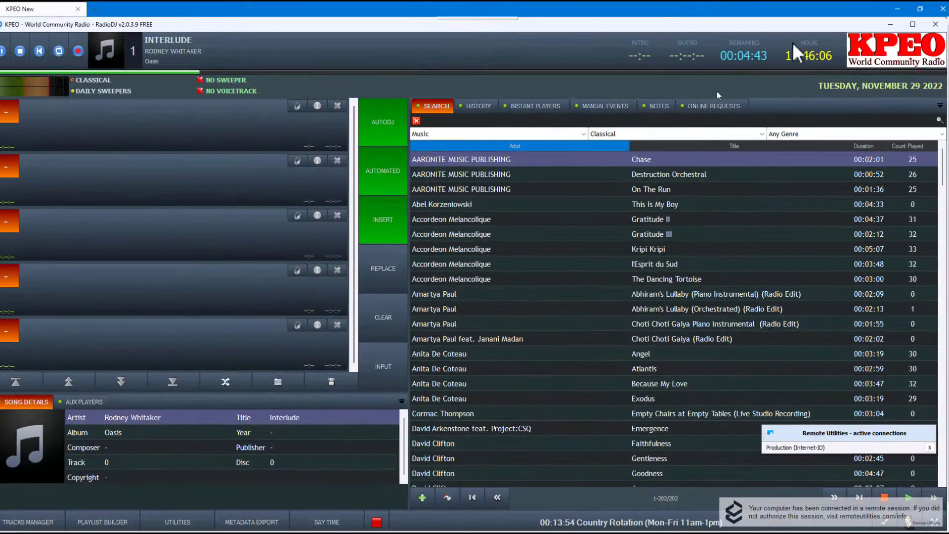
Quit RadioDJ and relaunch it from its program folder, allowing it to make changes, with Classical as the current rotation
click(935, 25)
click(468, 310)
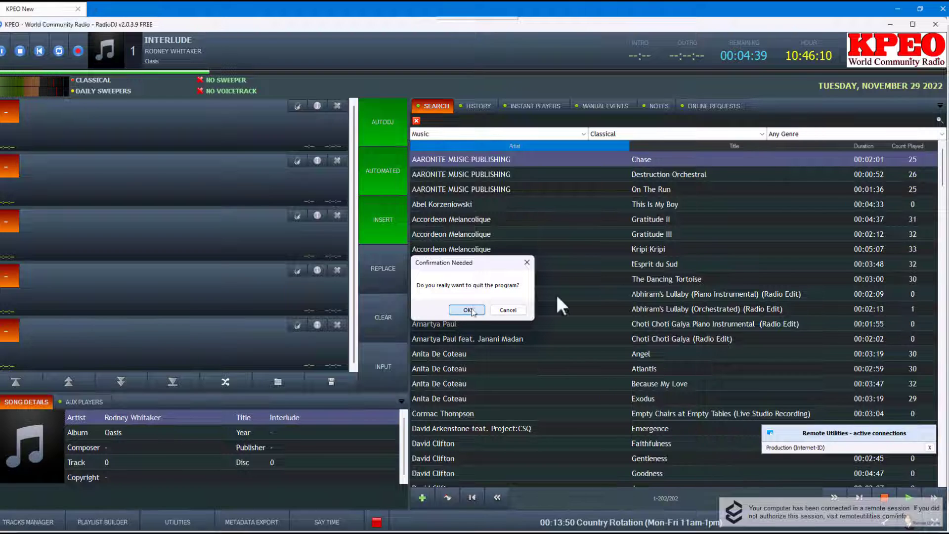
click(512, 174)
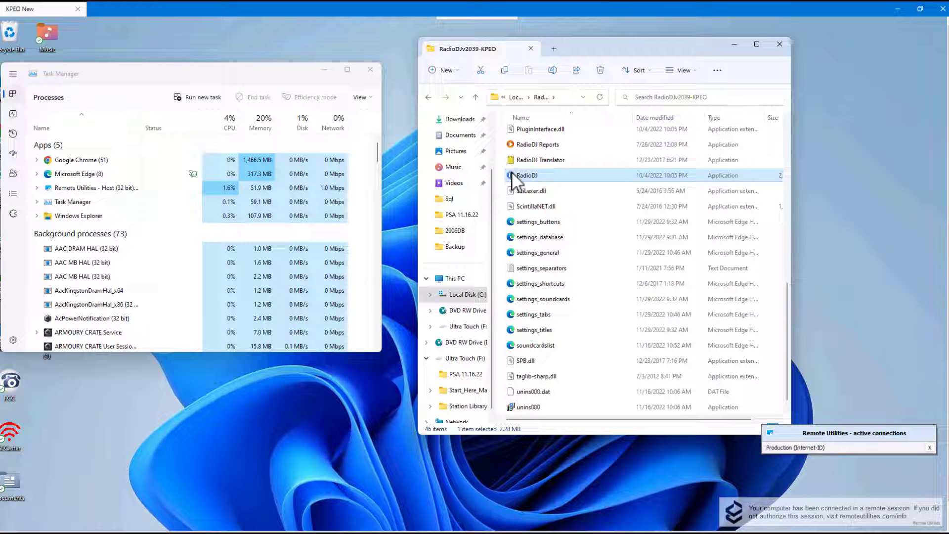
double_click(512, 174)
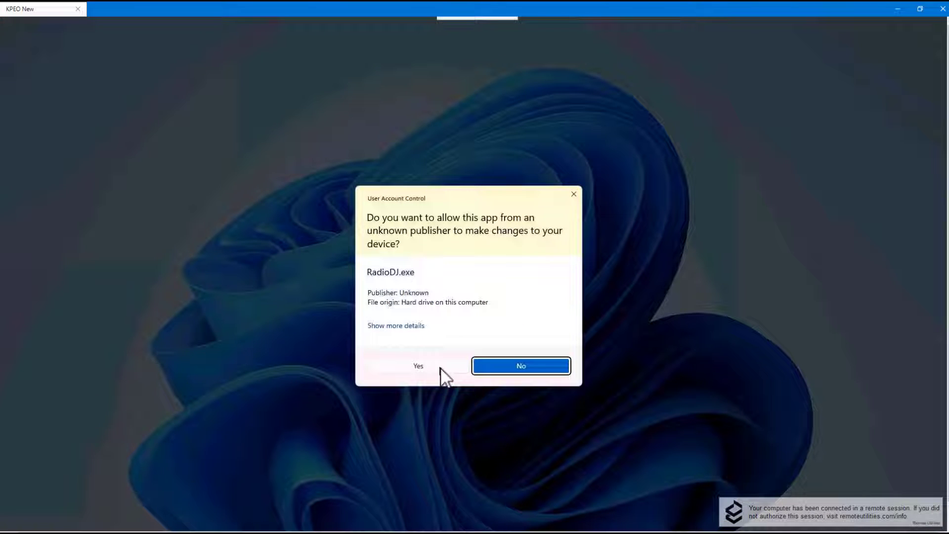
click(415, 367)
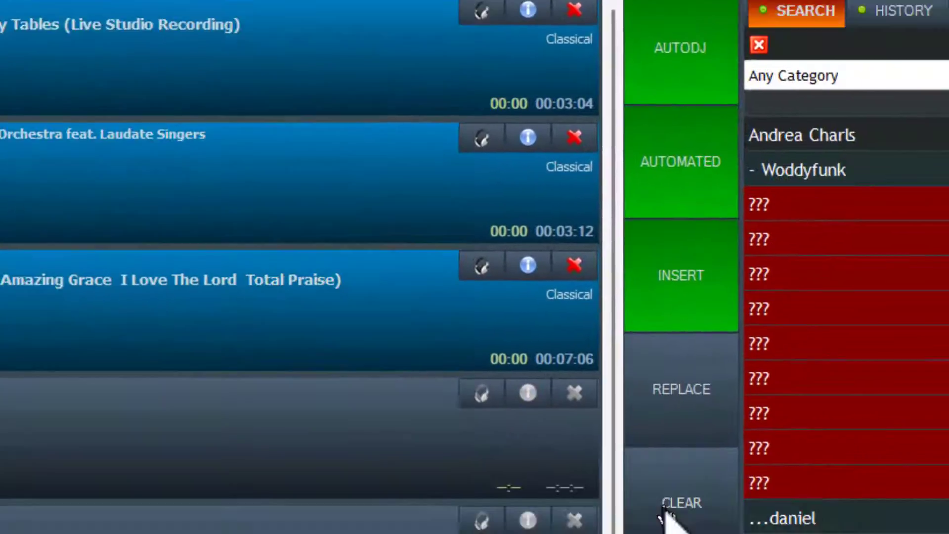
Clear the existing playlist to make it refill from the Classical rotation
click(665, 511)
click(899, 487)
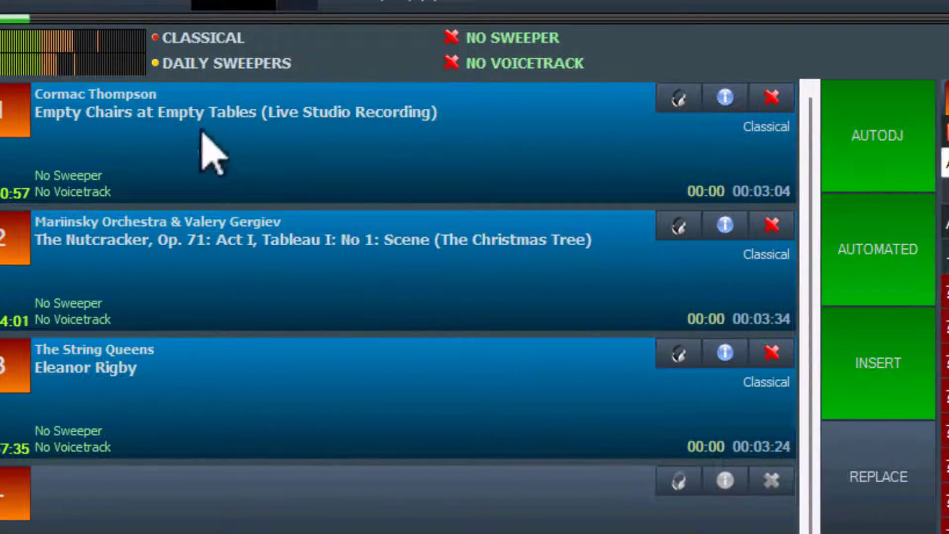
Set the current track rotation to Morning Dough Show and clear the existing playlist to make it refill
click(237, 42)
scroll(257, 148, up, 5)
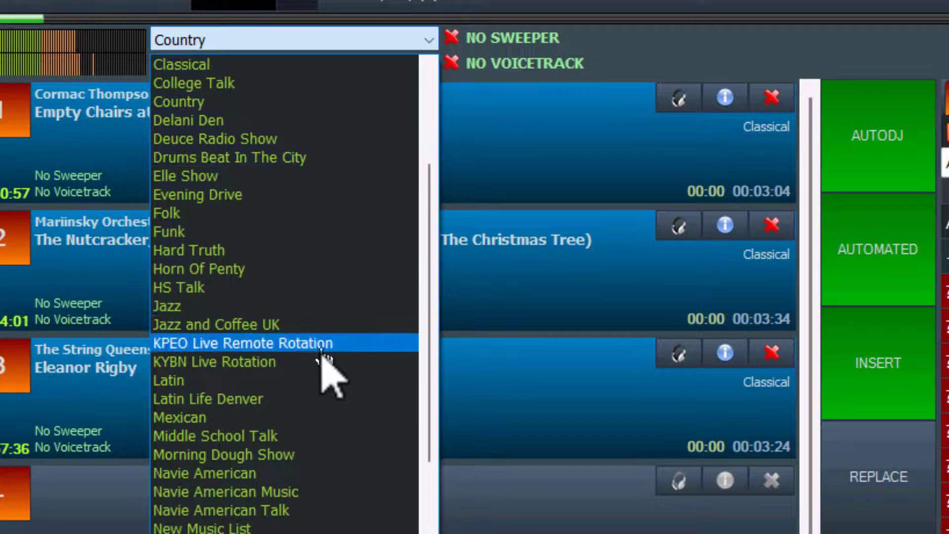
scroll(322, 352, down, 1)
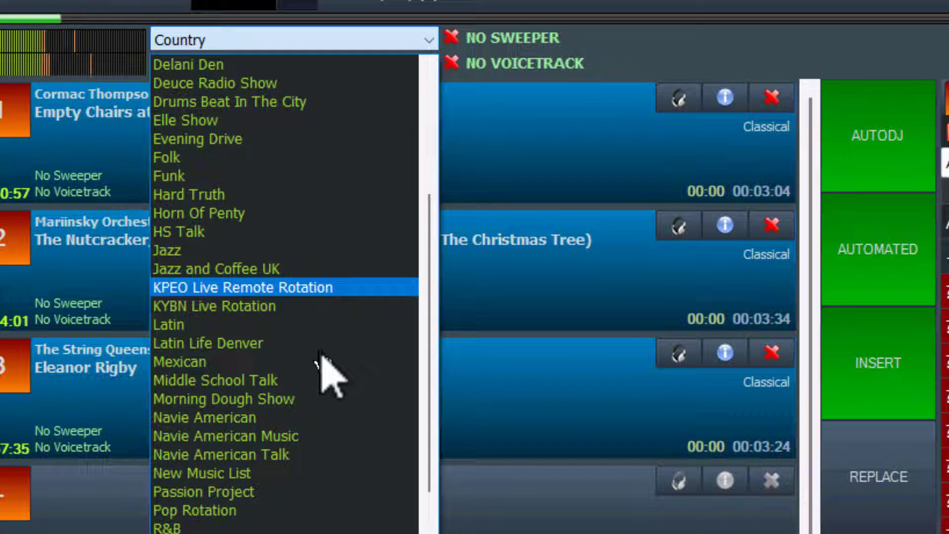
click(297, 399)
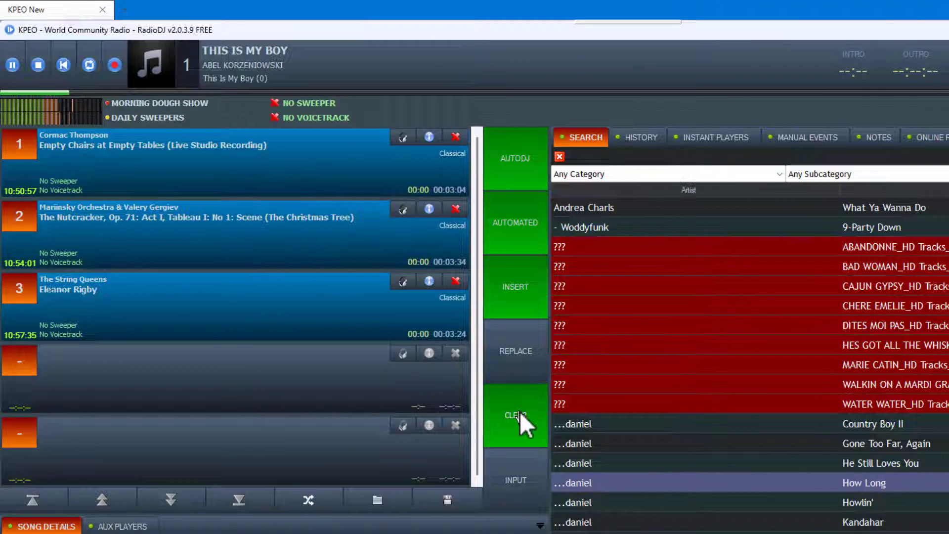
click(727, 508)
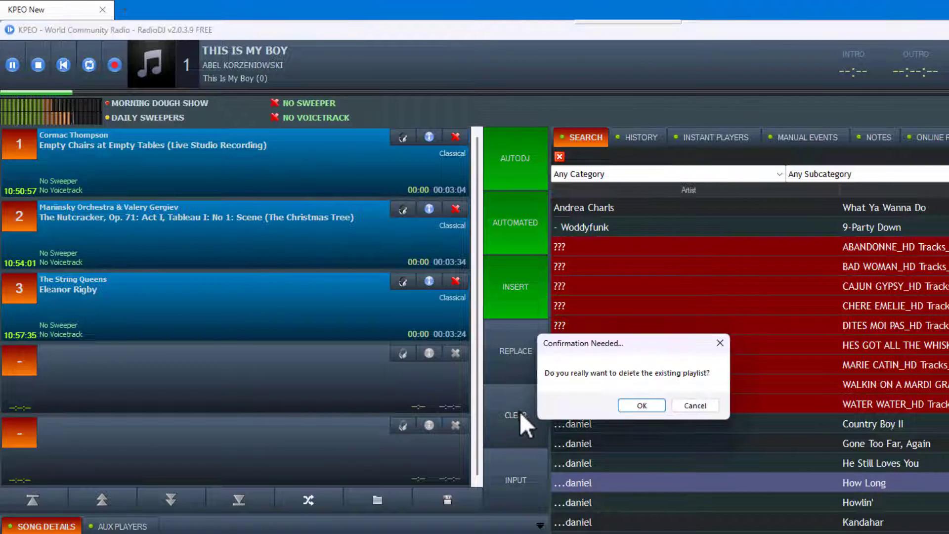
click(639, 406)
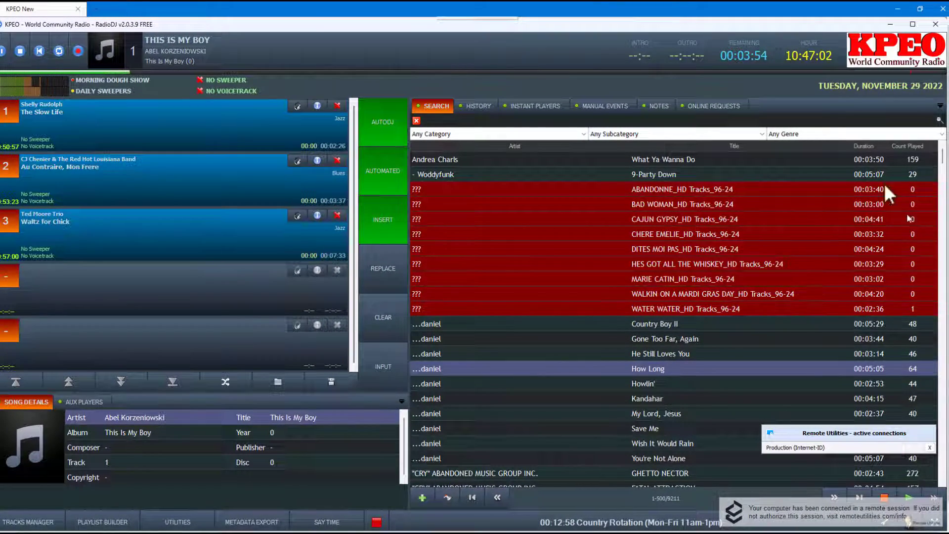
Open the track rotation editor from the RadioDJ configuration and load the Navie American rotation
mouse_move(895, 505)
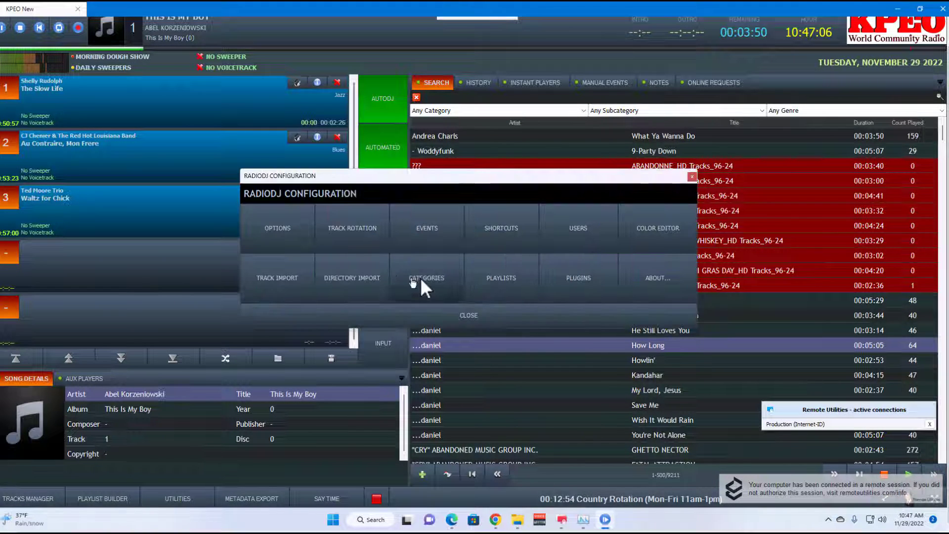
click(351, 231)
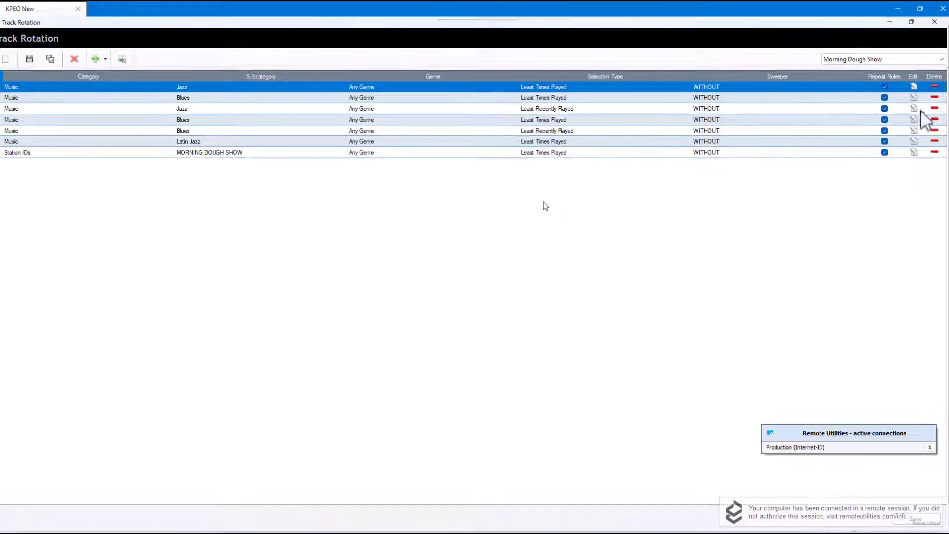
click(868, 59)
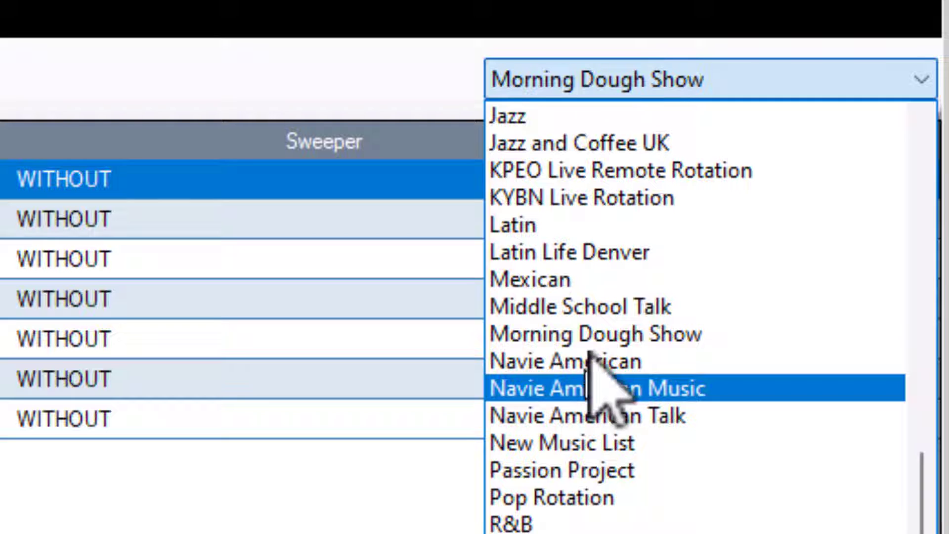
click(592, 360)
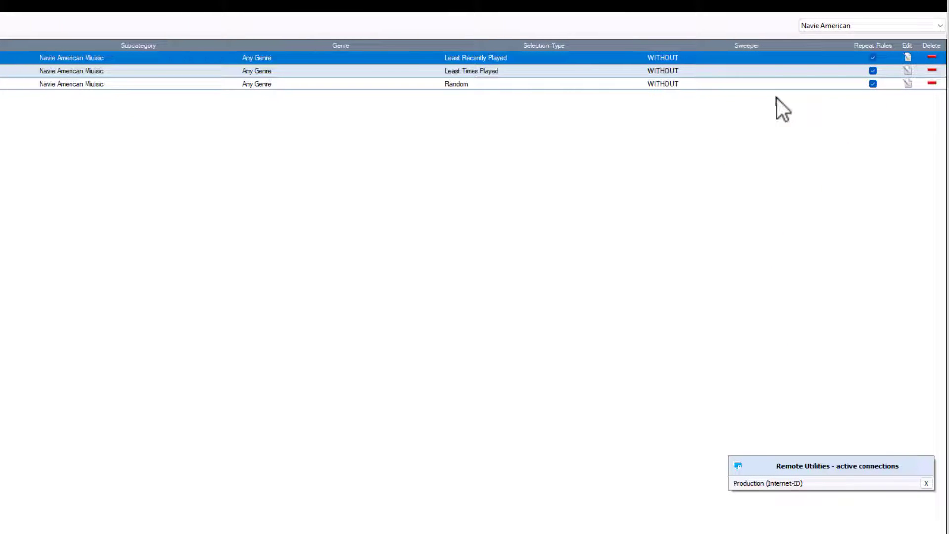
Check the available files behind each of the three Navie American rotation entries, accepting their settings as they are
click(910, 58)
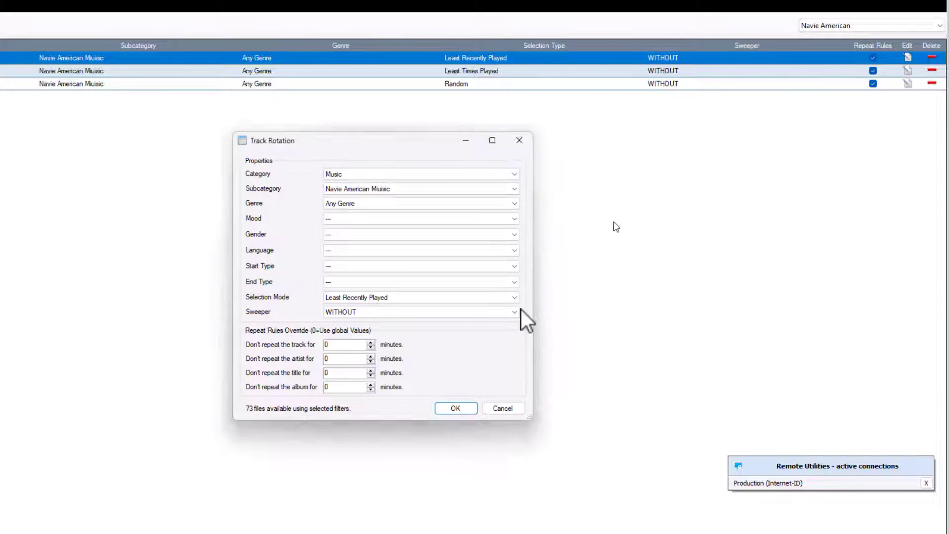
click(454, 409)
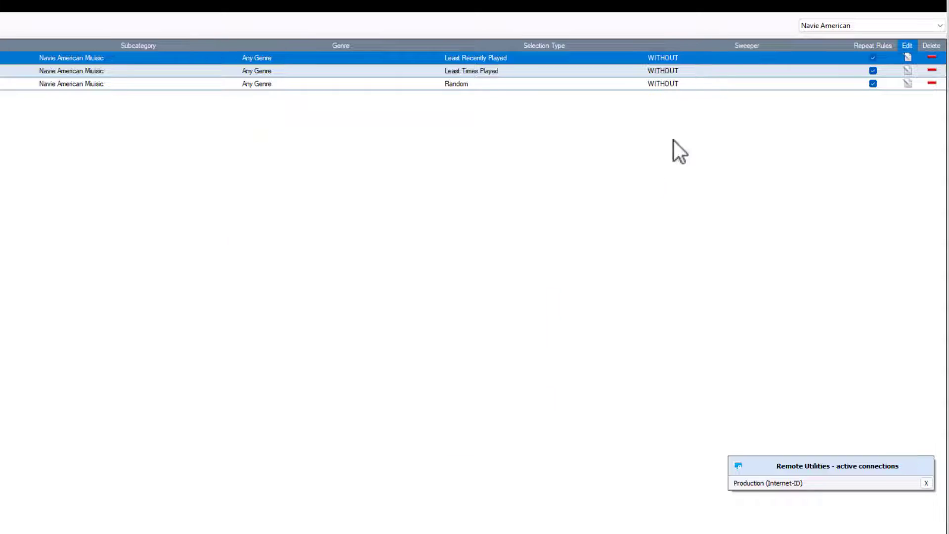
click(909, 70)
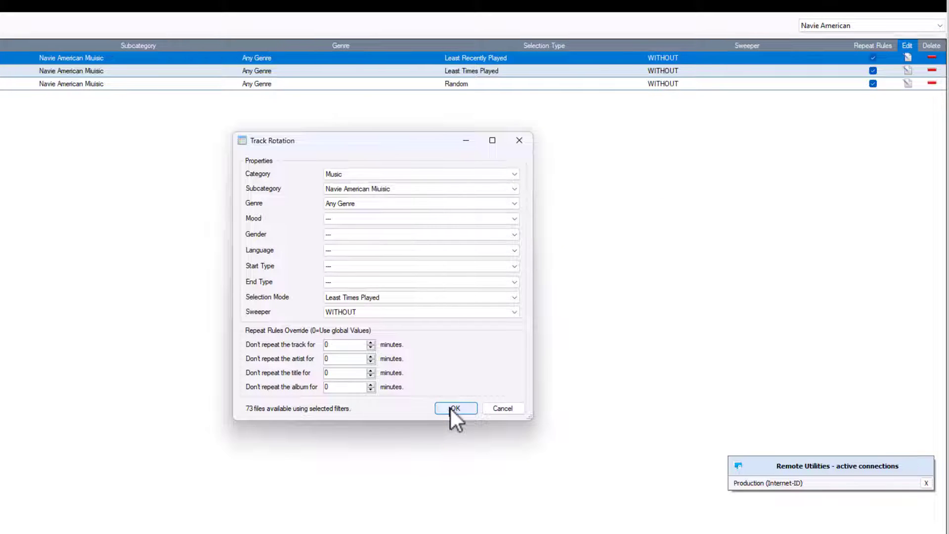
click(451, 408)
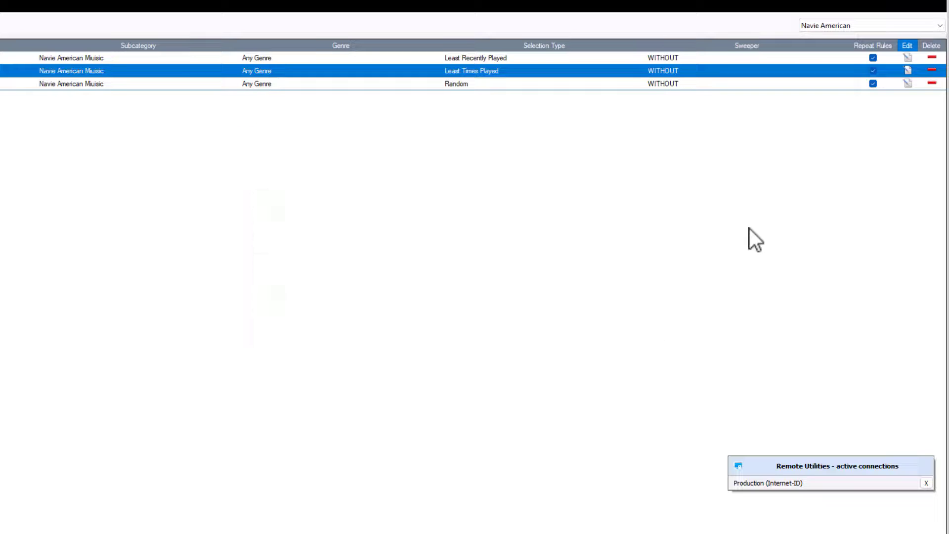
click(908, 82)
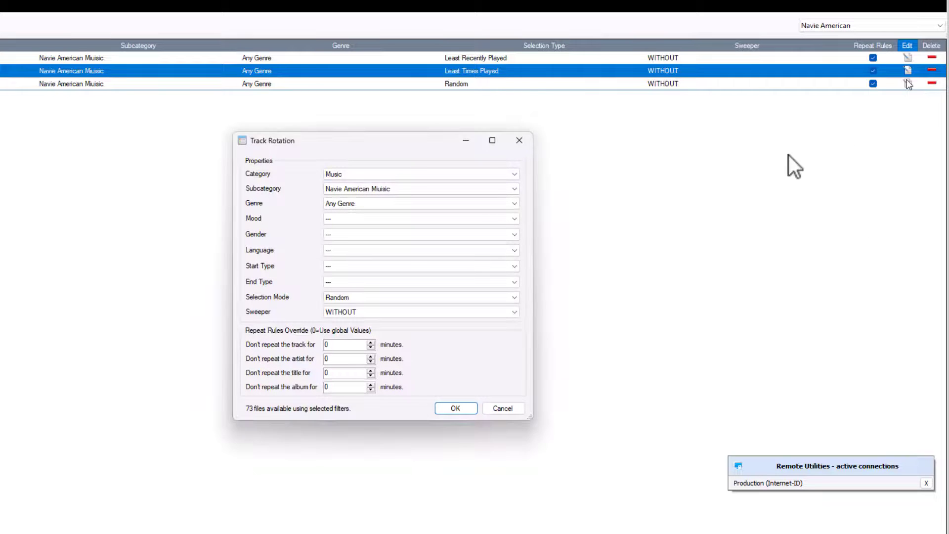
click(452, 413)
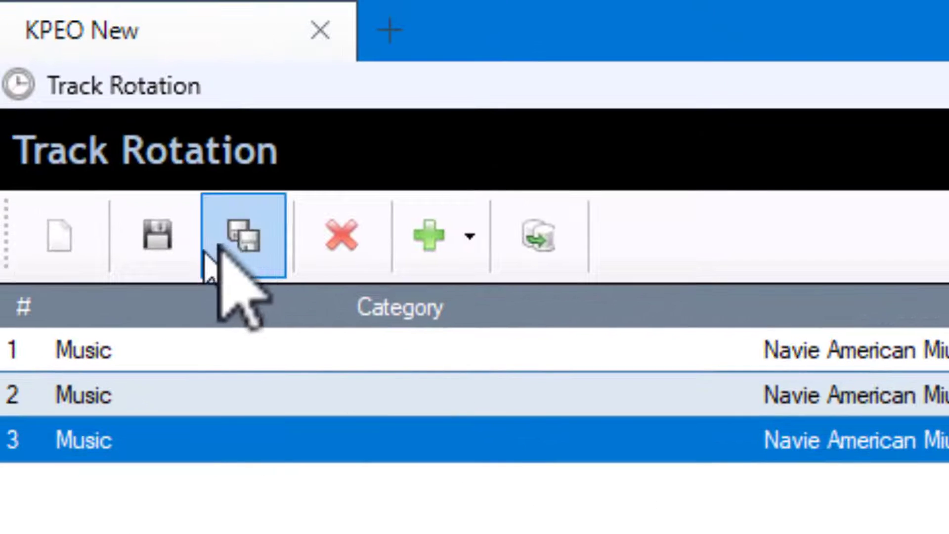
Re-save the rotation under the existing name Navie American, overwriting the stored version
click(258, 242)
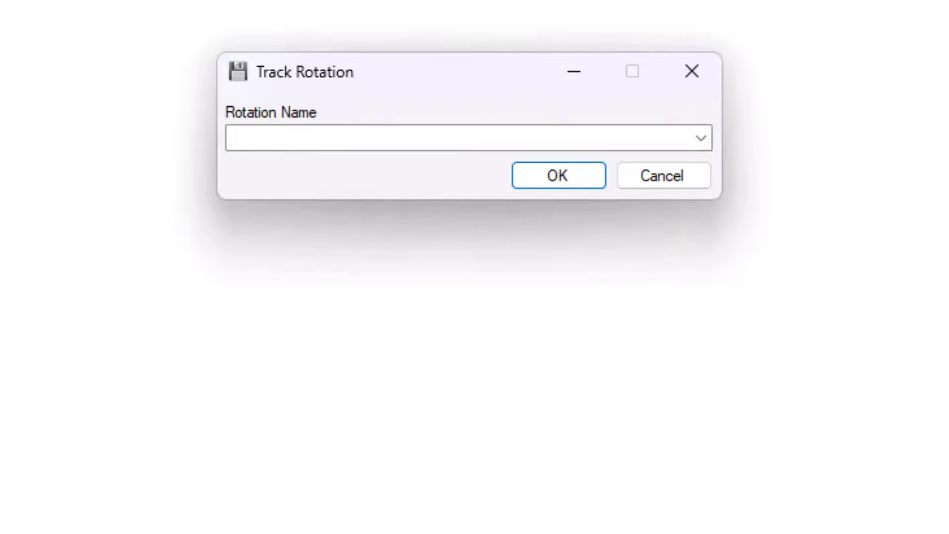
click(703, 141)
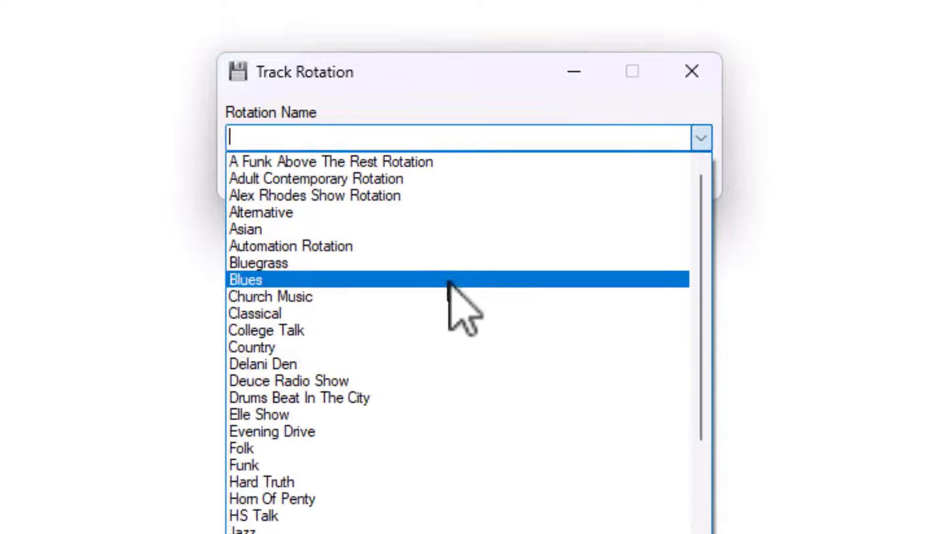
scroll(360, 476, down, 1)
scroll(360, 476, down, 3)
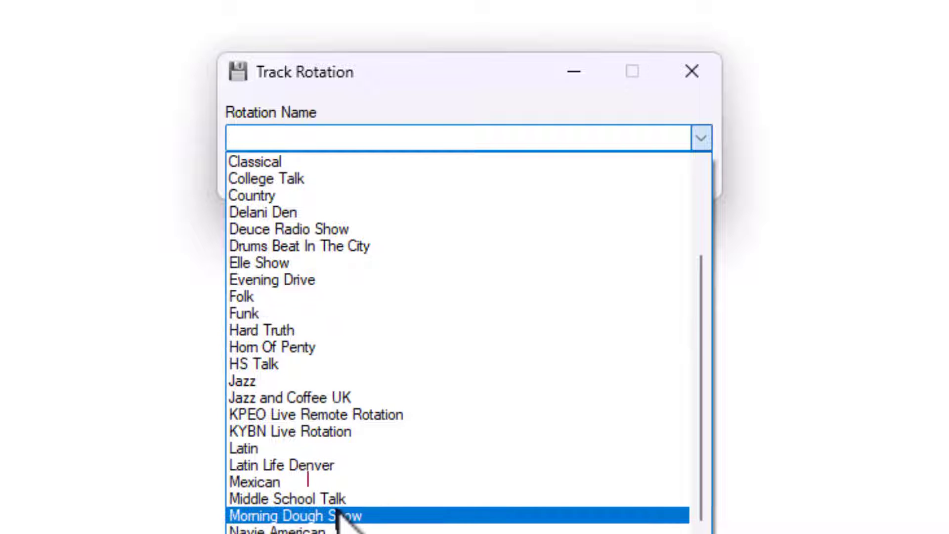
click(327, 530)
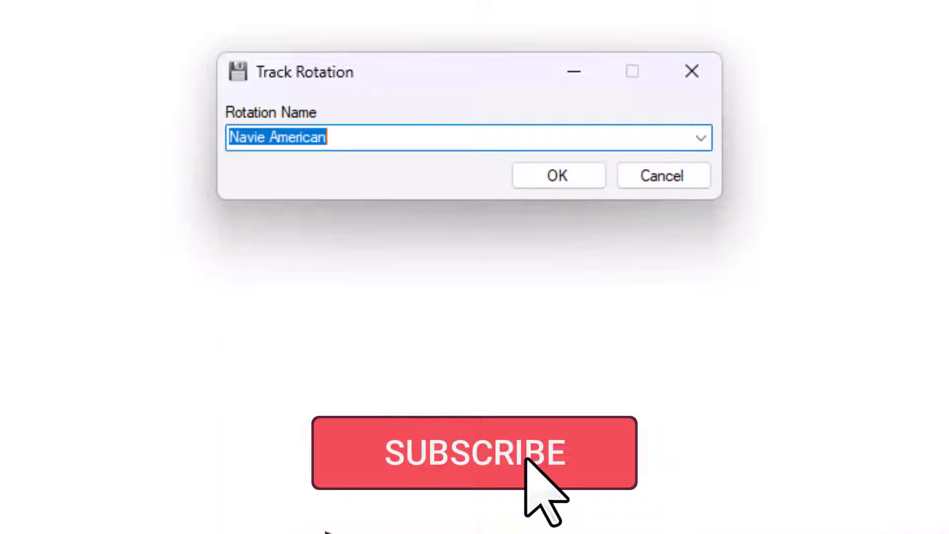
click(554, 172)
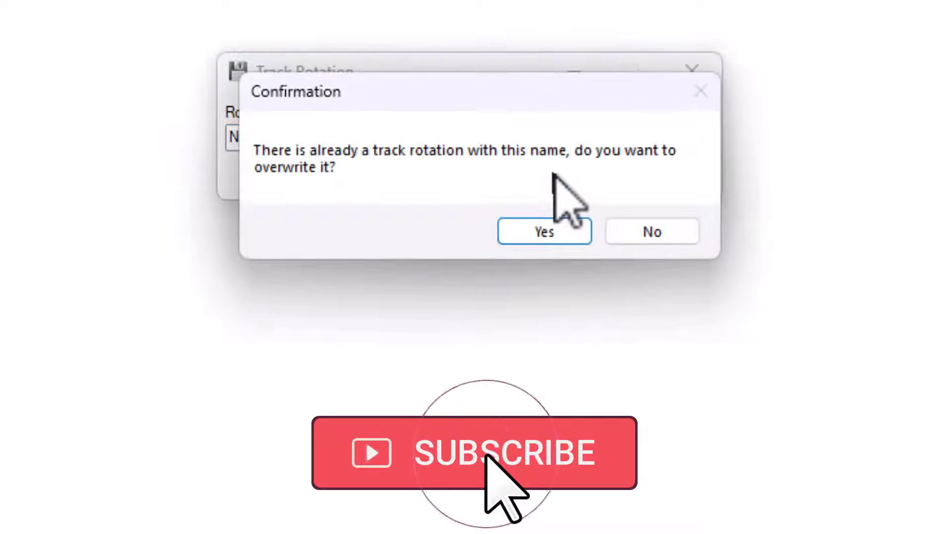
click(532, 219)
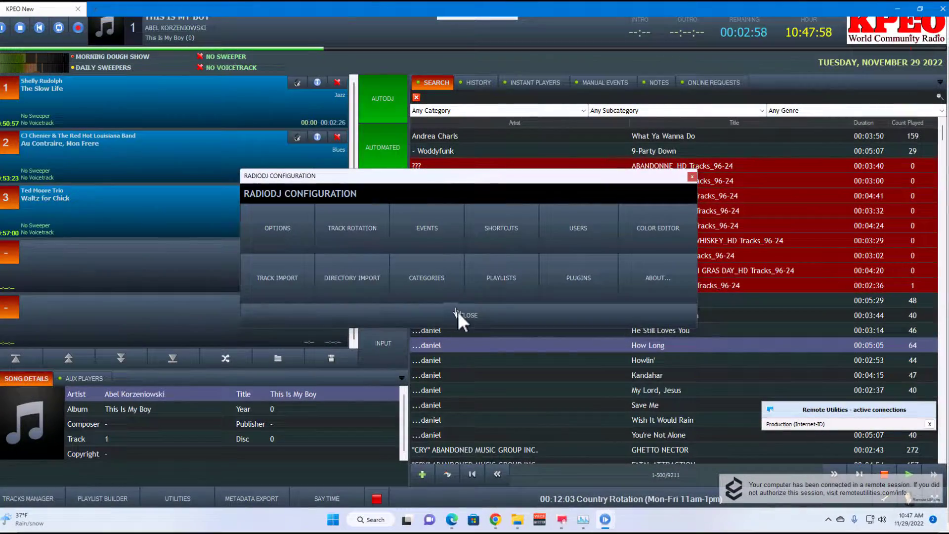
Close the RadioDJ configuration and set the current track rotation to Navie American
click(458, 312)
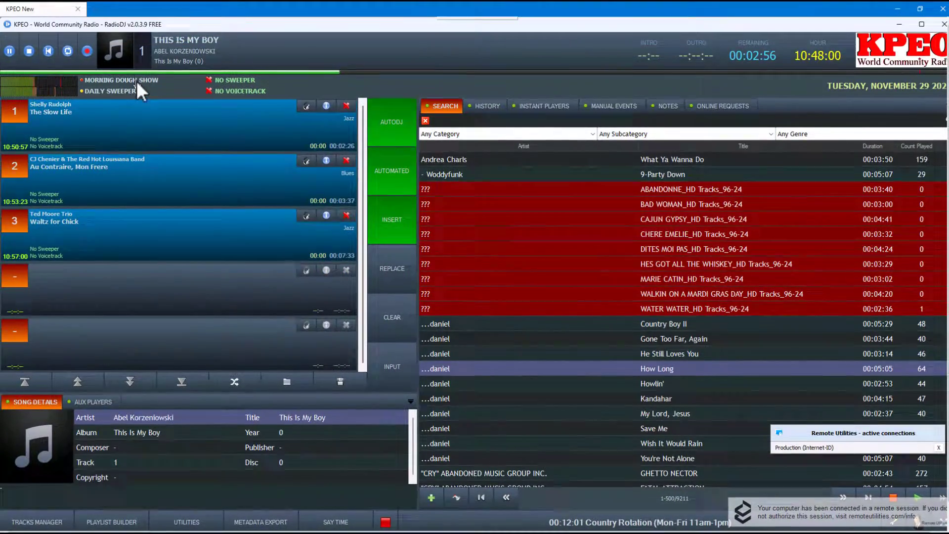
click(136, 81)
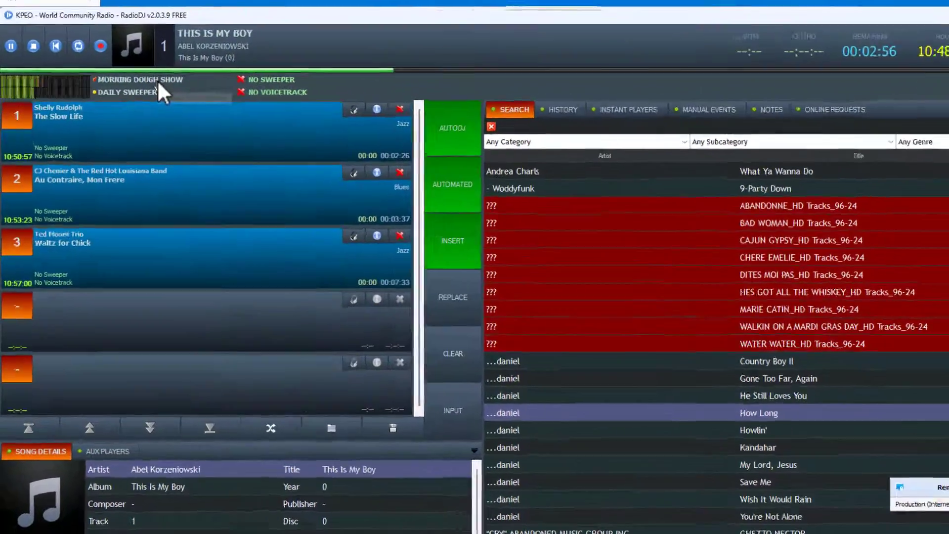
click(157, 81)
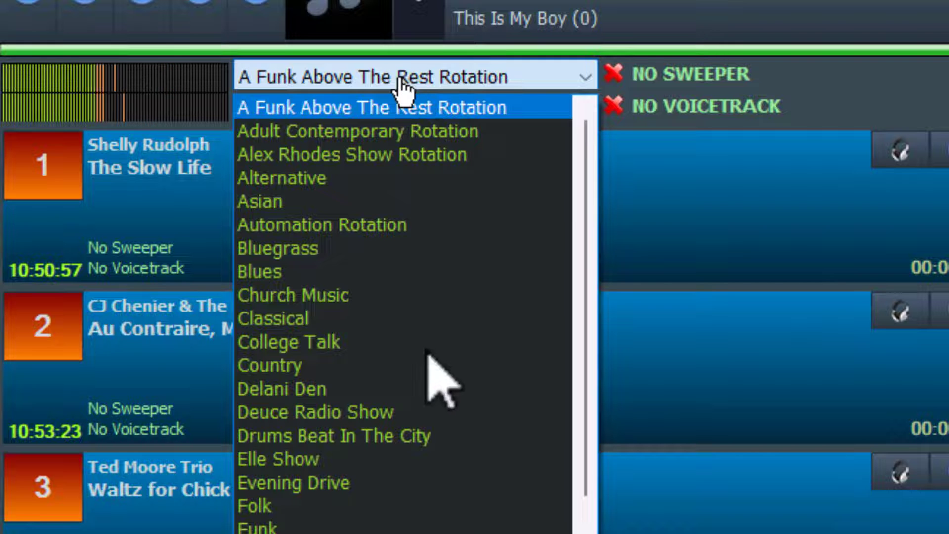
scroll(413, 356, down, 3)
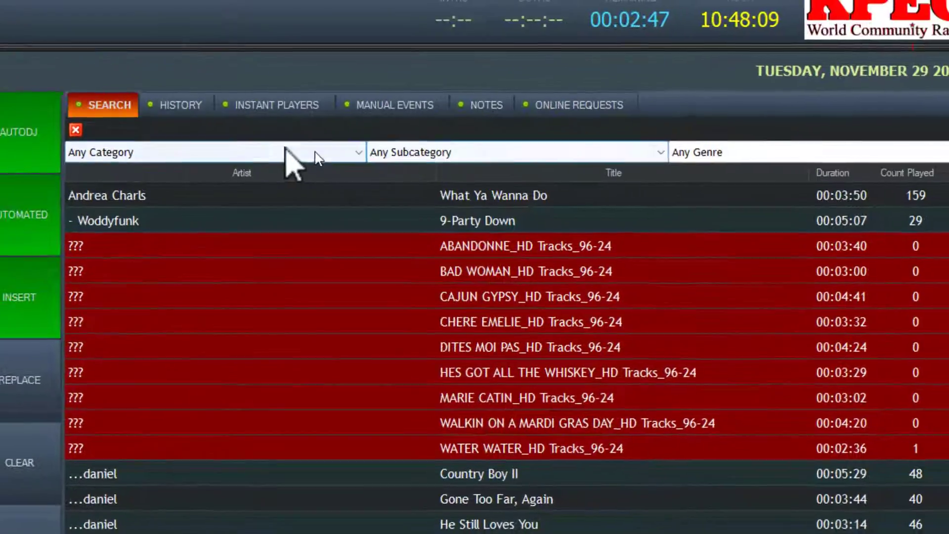
Filter the track search to the Music category and the Navie American Miuisic subcategory to check its available tracks
click(788, 113)
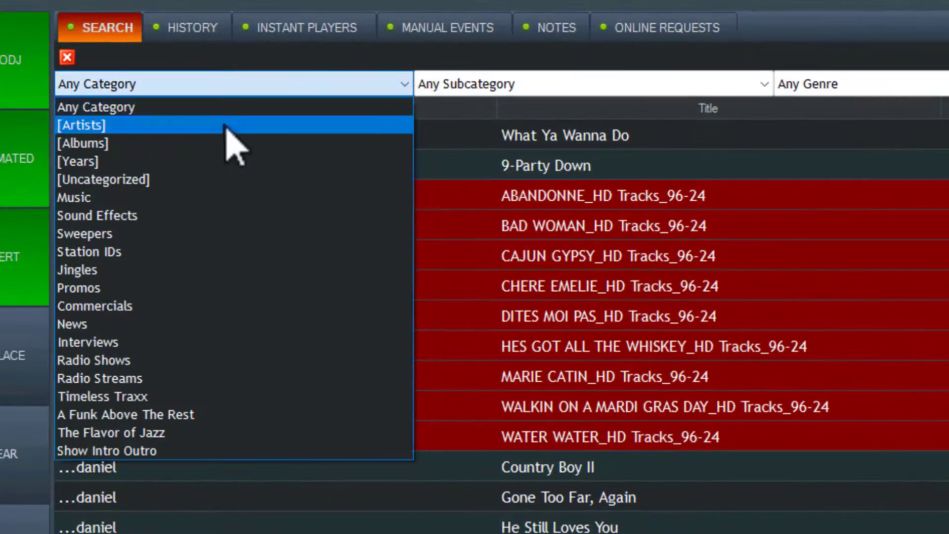
click(153, 197)
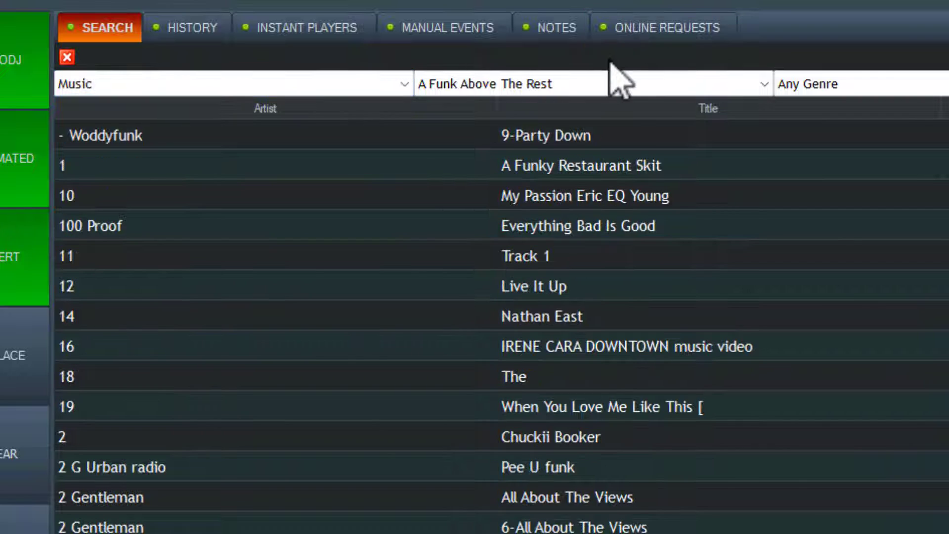
click(600, 89)
scroll(580, 344, down, 3)
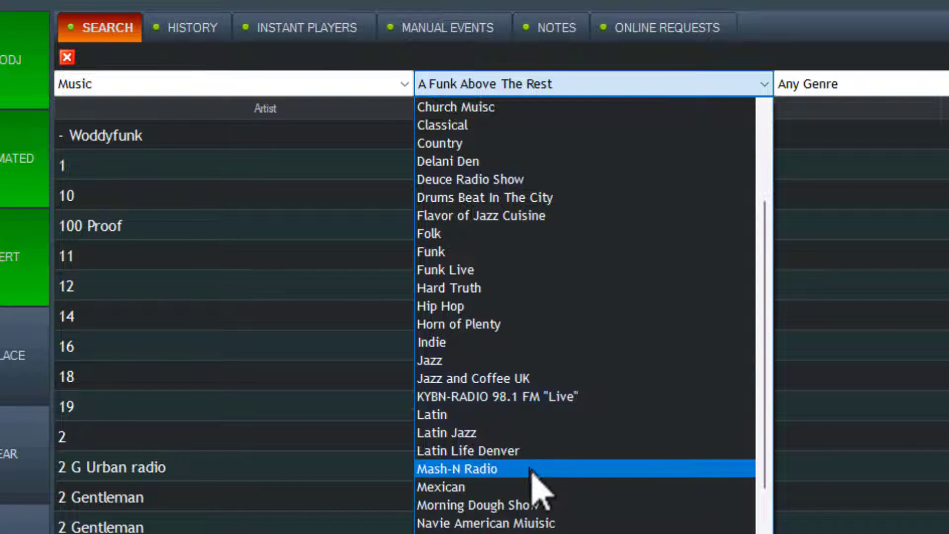
click(532, 523)
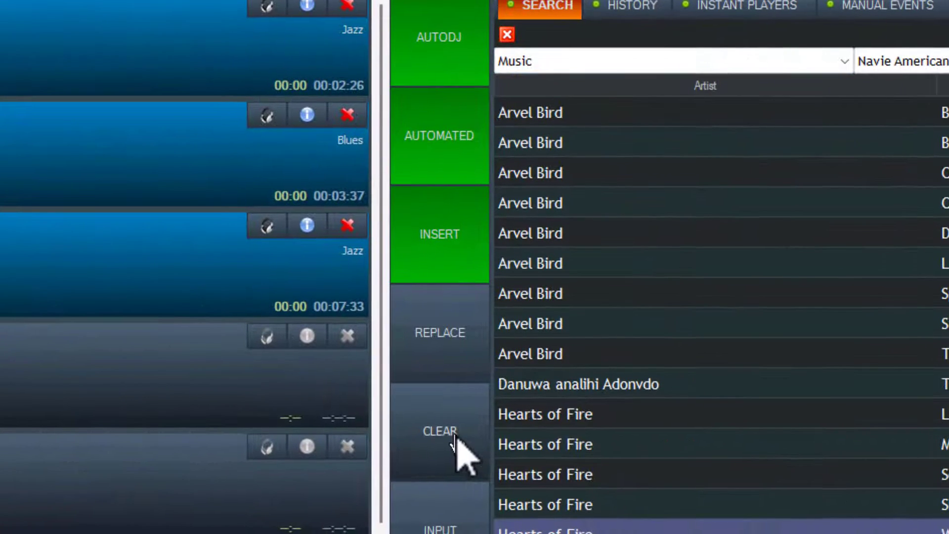
Clear the existing playlist to make it refill from the Navie American rotation
click(30, 478)
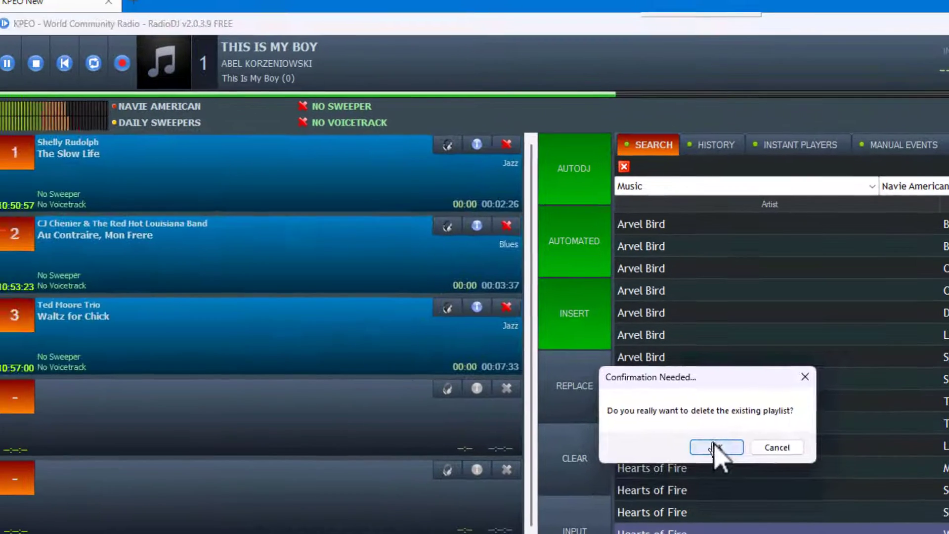
click(633, 417)
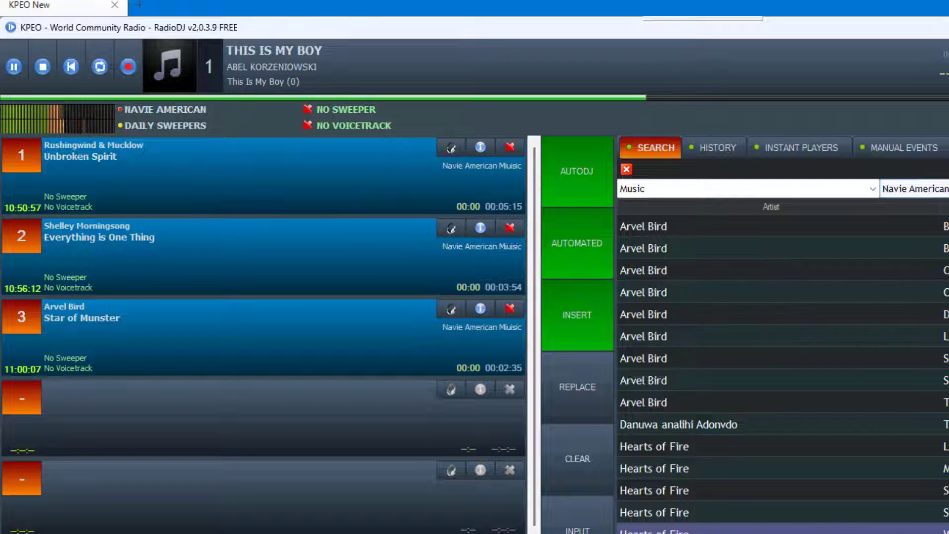
Open the Navie American rotation for editing and reselect the Navie American Miuisic subcategory in its Least Recently Played entry
key(alt+Down)
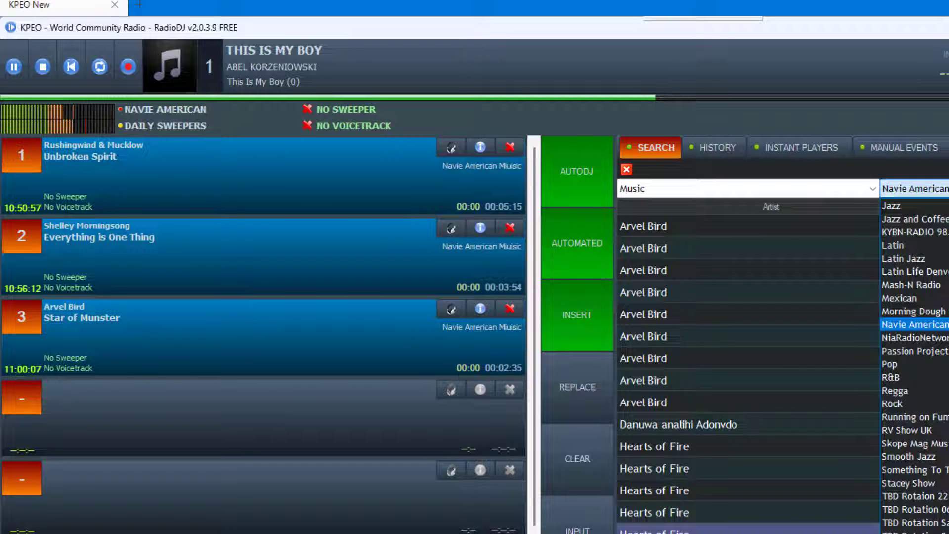
key(Return)
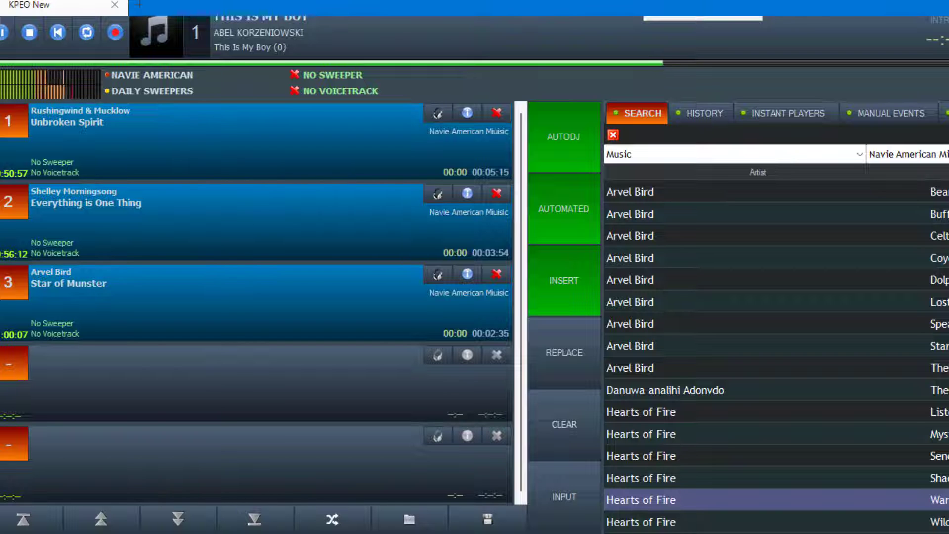
key(ctrl+o)
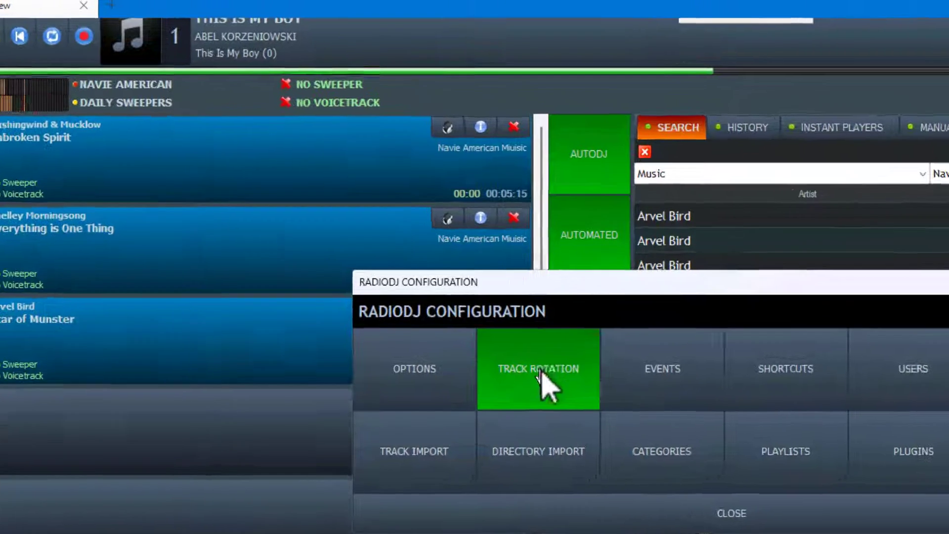
click(522, 334)
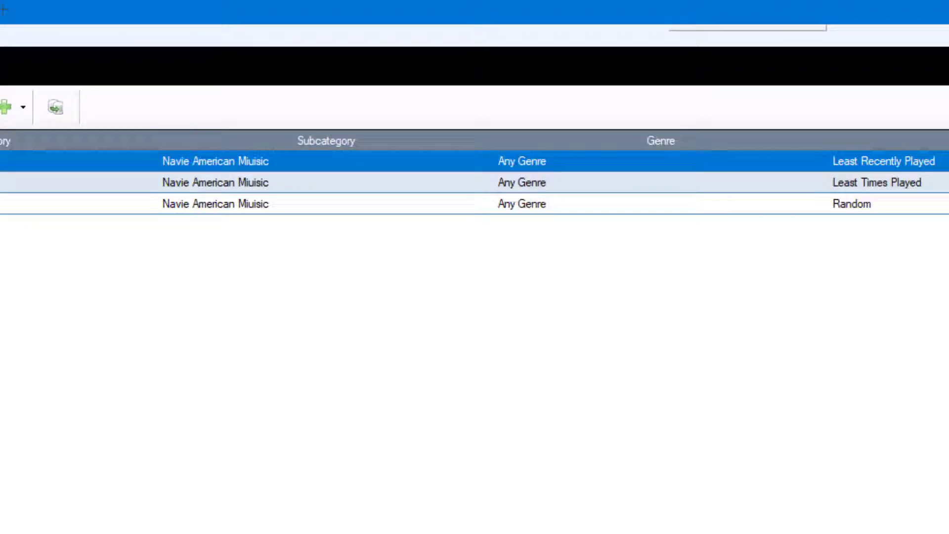
click(914, 87)
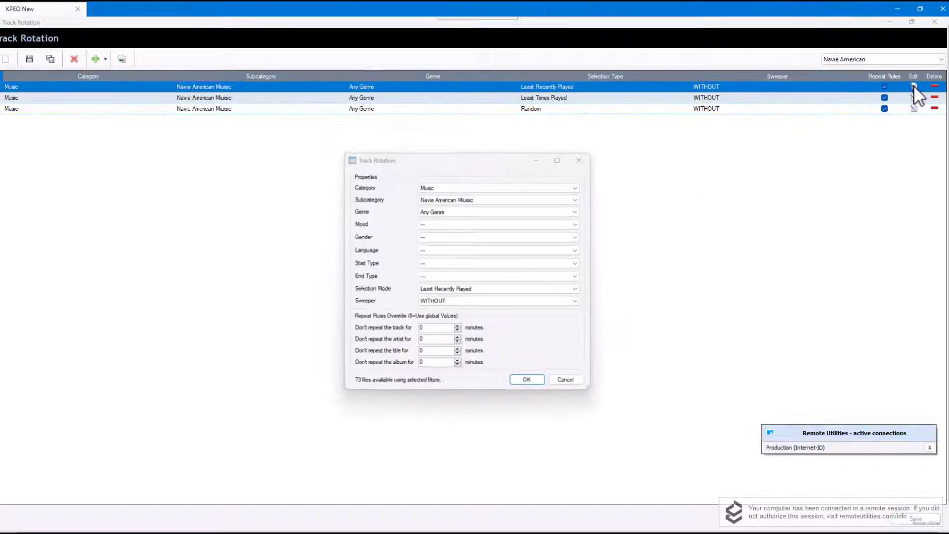
click(457, 199)
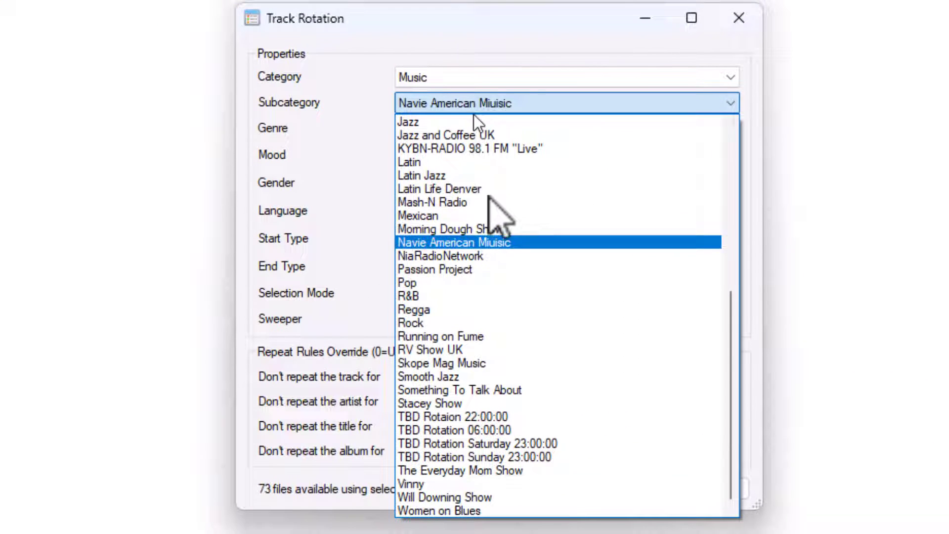
click(482, 242)
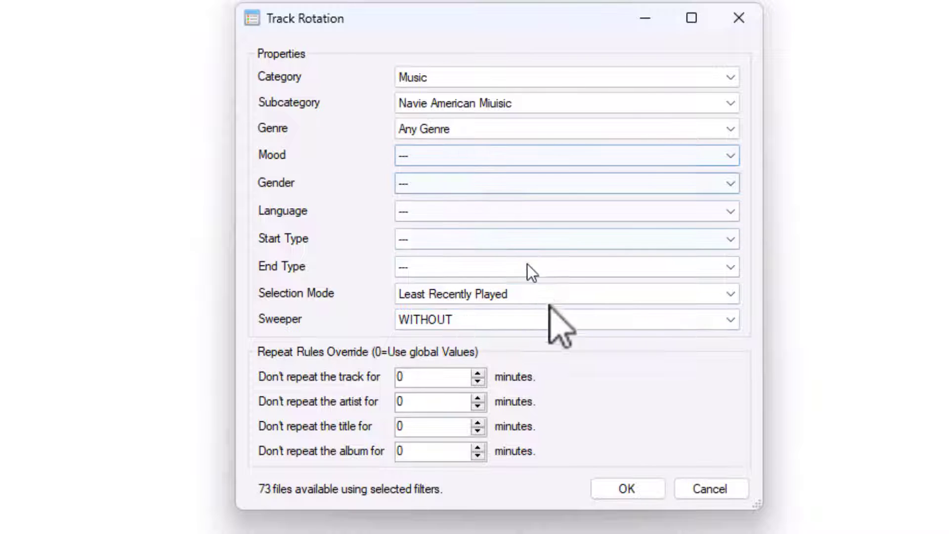
click(627, 488)
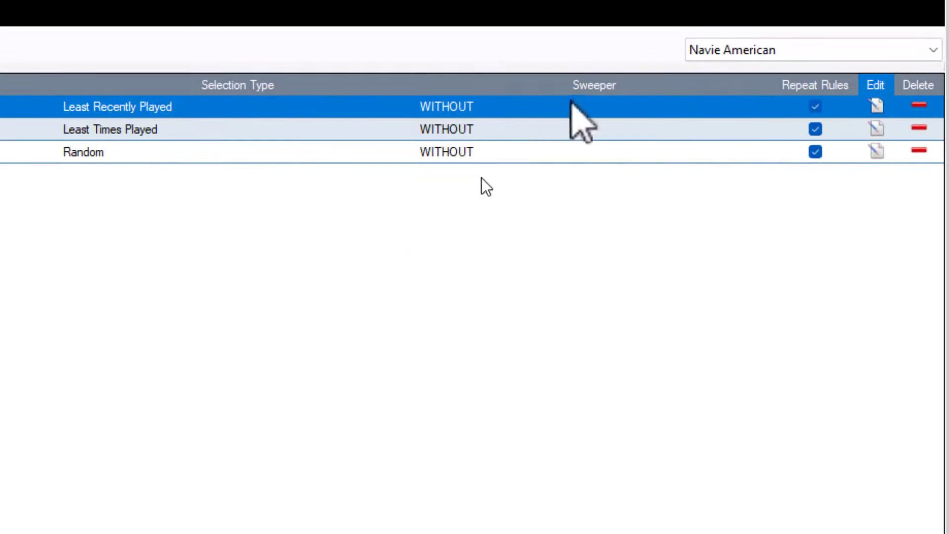
Check the Navie American Miuisic subcategory in the rotation's Least Times Played and Random entries and accept both
click(875, 127)
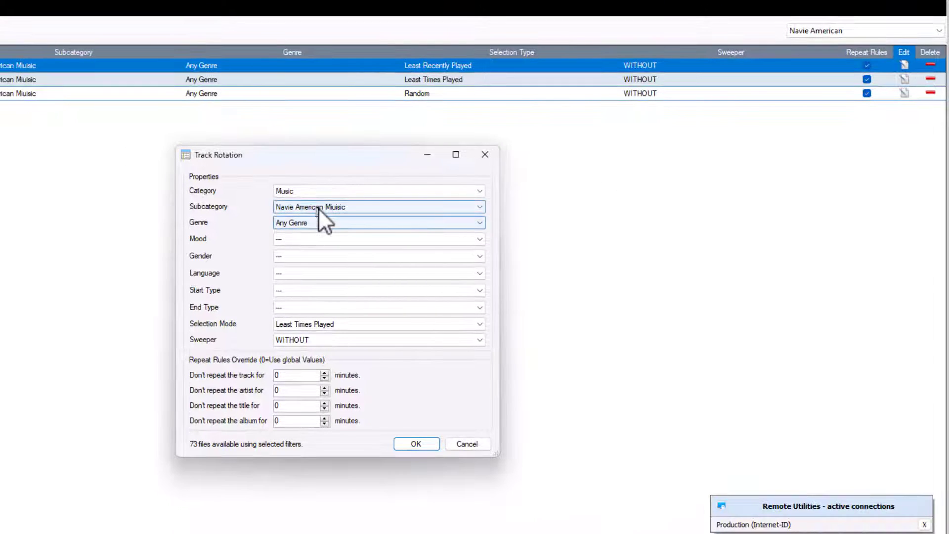
click(319, 208)
click(318, 209)
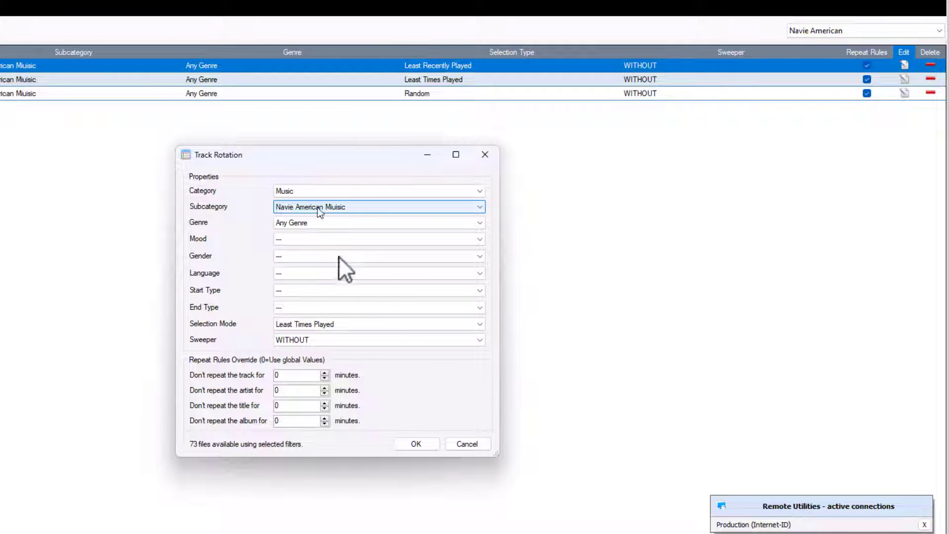
click(423, 444)
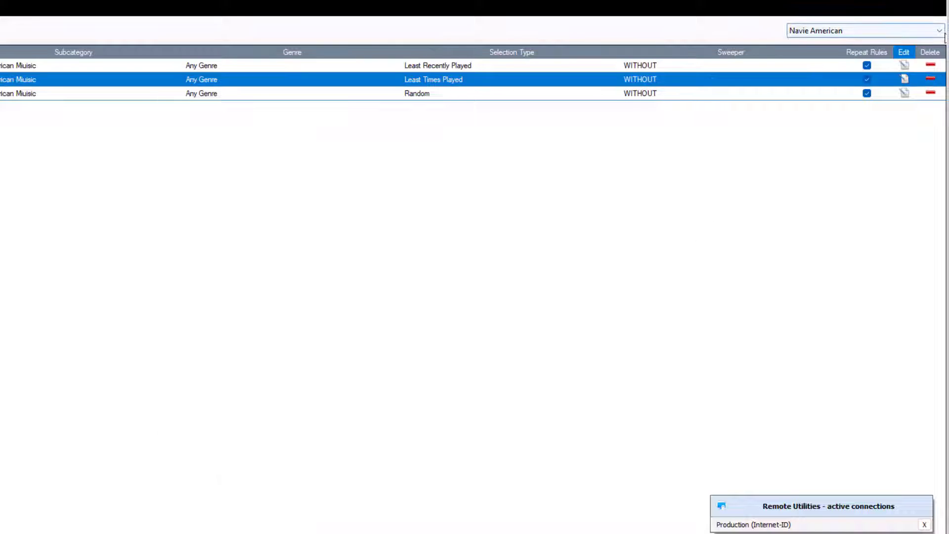
click(905, 92)
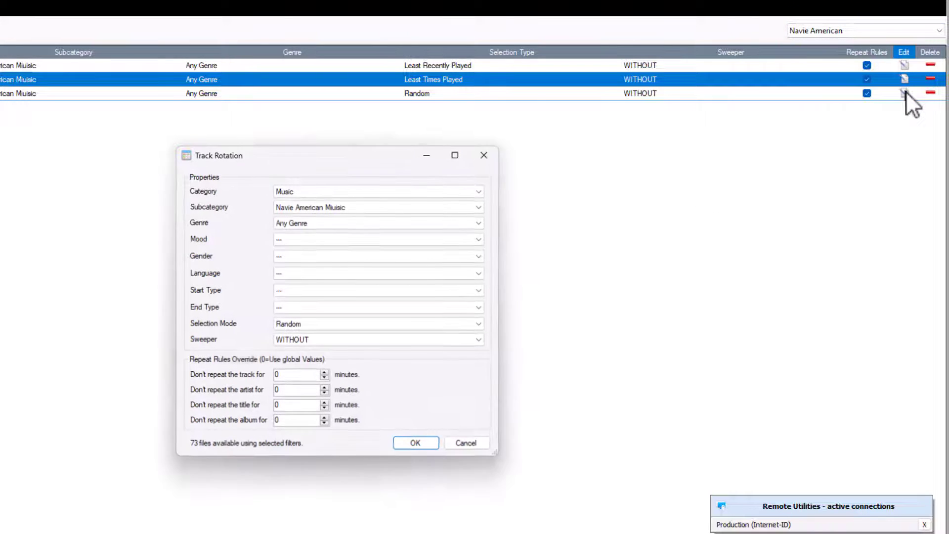
click(428, 443)
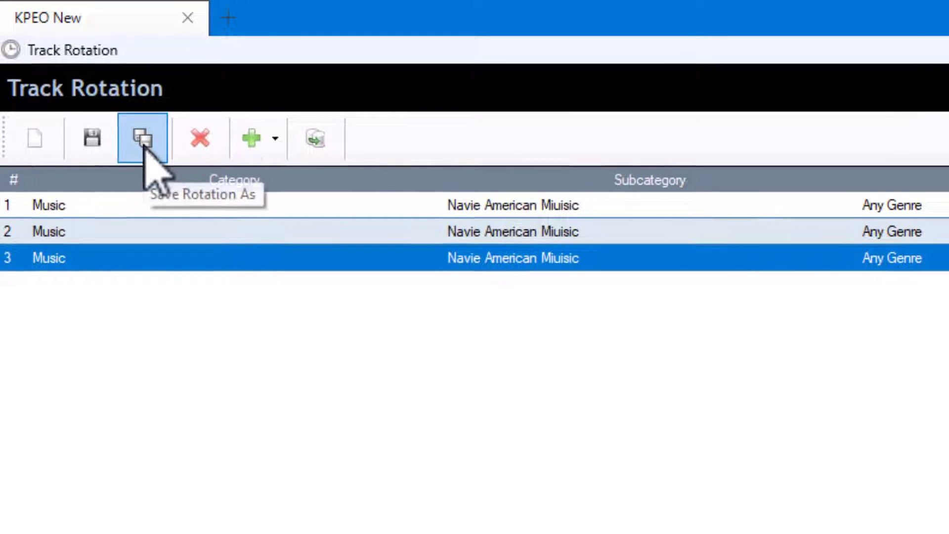
Save the edited rotation as Navie American, overwriting the existing rotation of that name
click(144, 139)
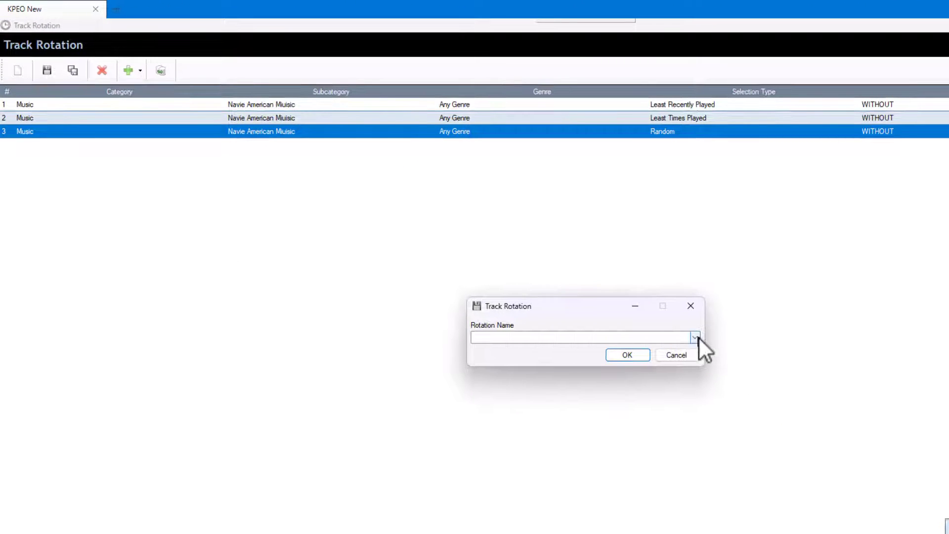
click(697, 337)
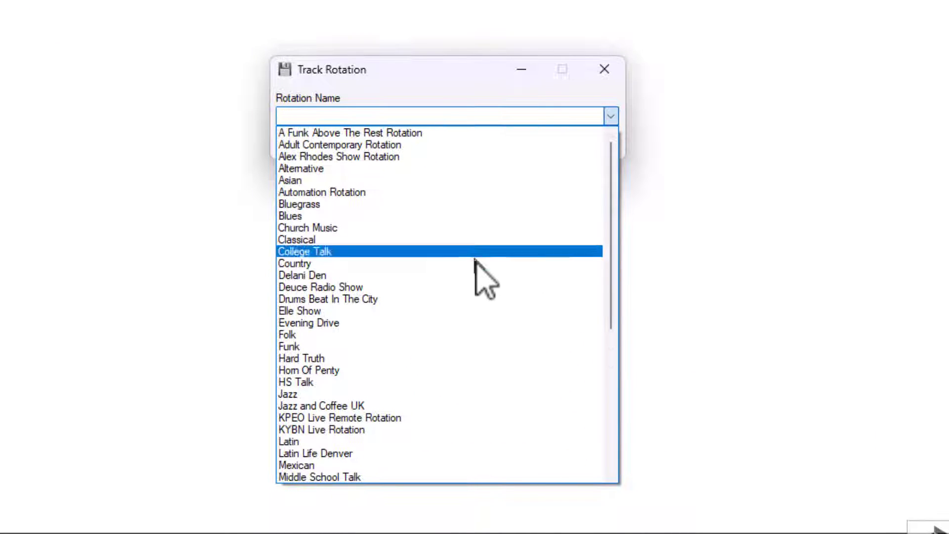
scroll(477, 272, down, 3)
scroll(477, 271, down, 4)
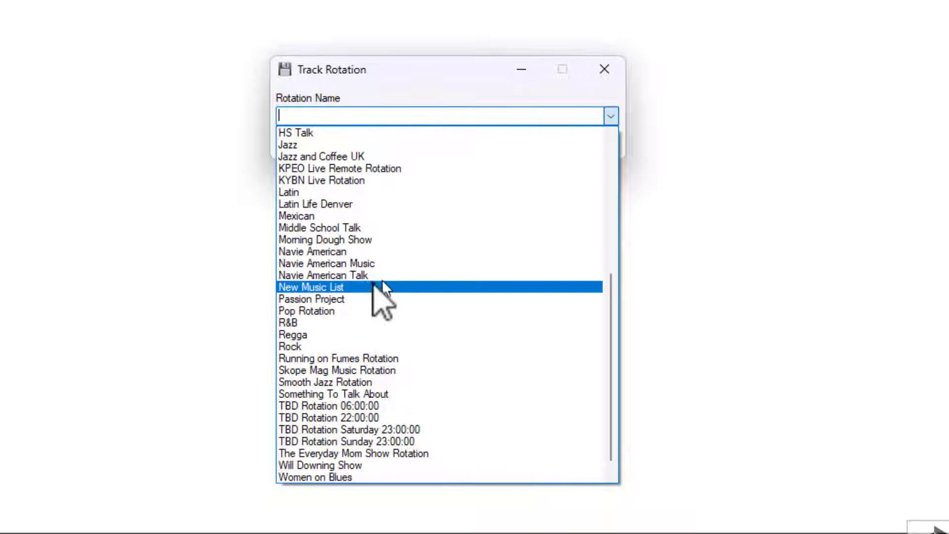
click(320, 252)
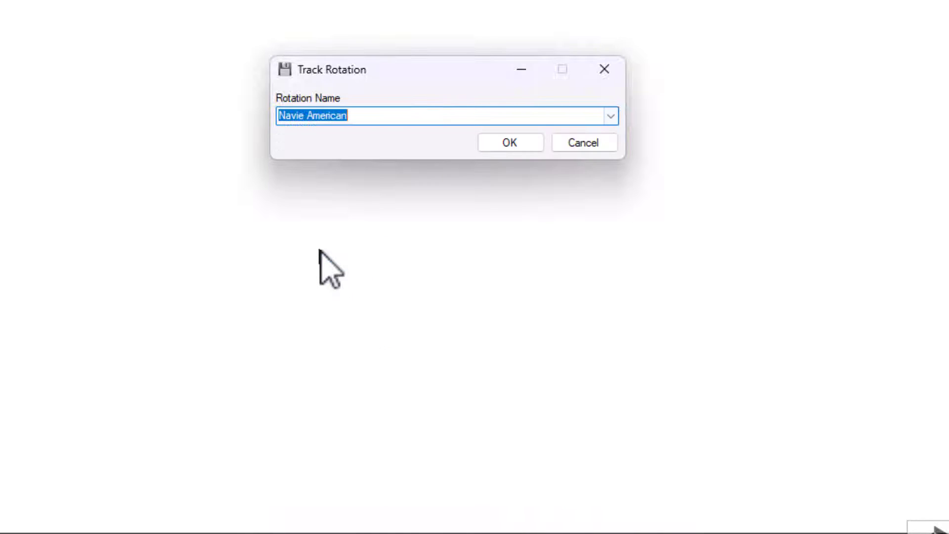
click(511, 141)
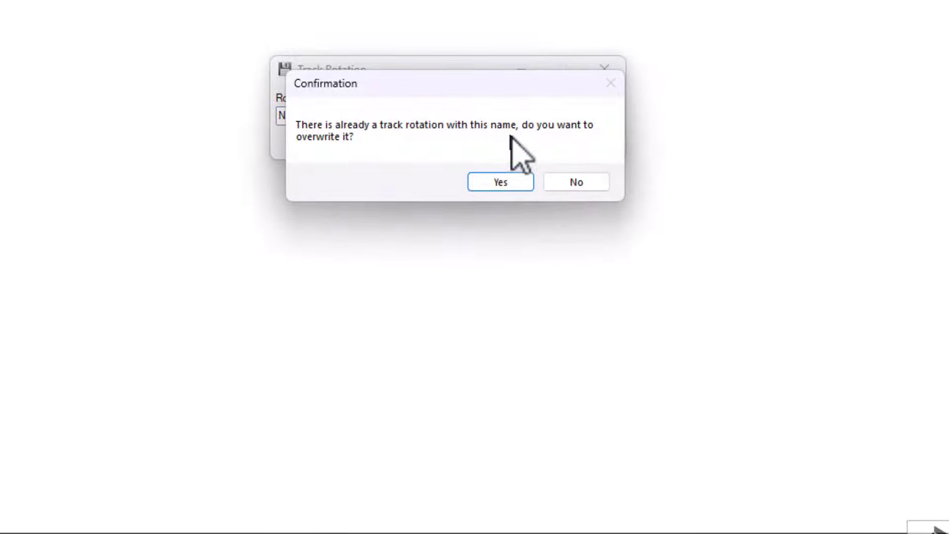
click(501, 183)
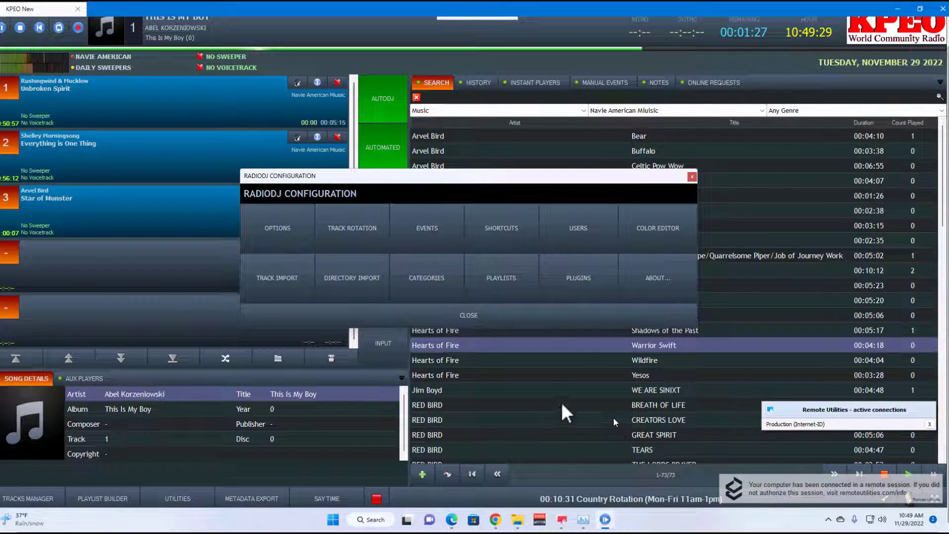
Close the configuration and clear the playlist so it refills from the re-saved Navie American rotation
click(462, 313)
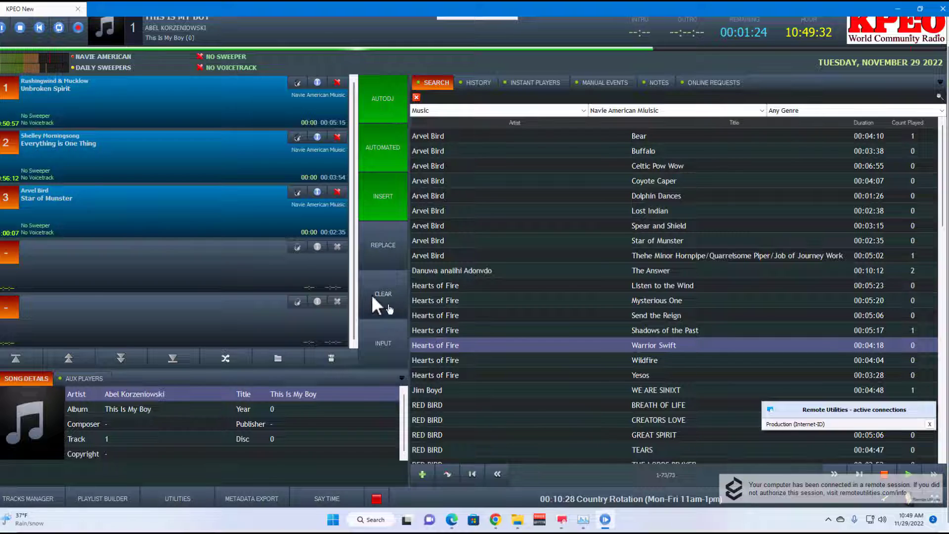
click(477, 287)
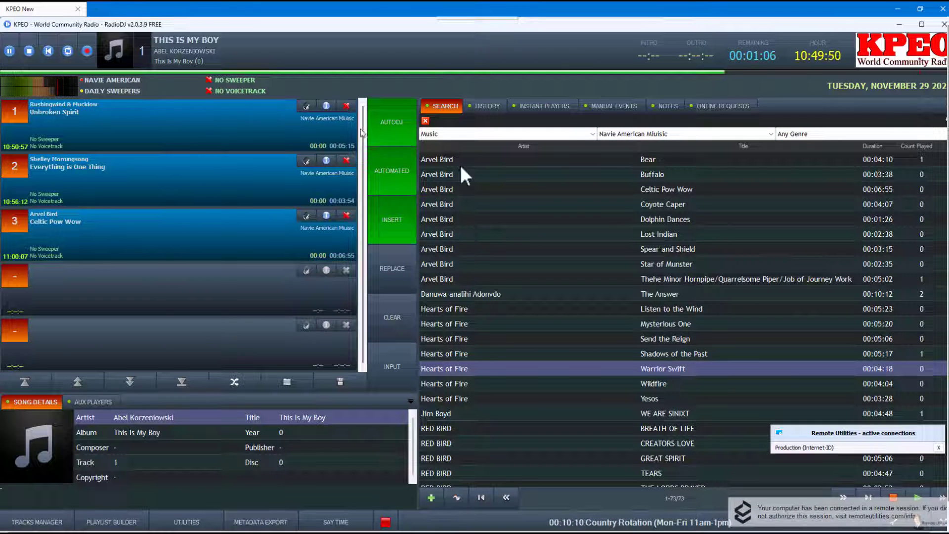
Reopen the track rotation editor and load the Navie American Music rotation to examine its entries
click(407, 130)
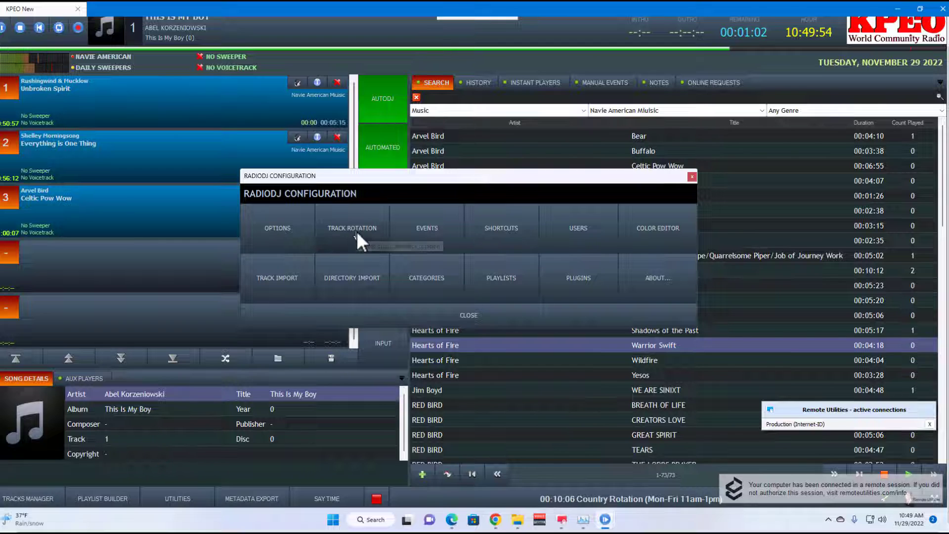
click(357, 230)
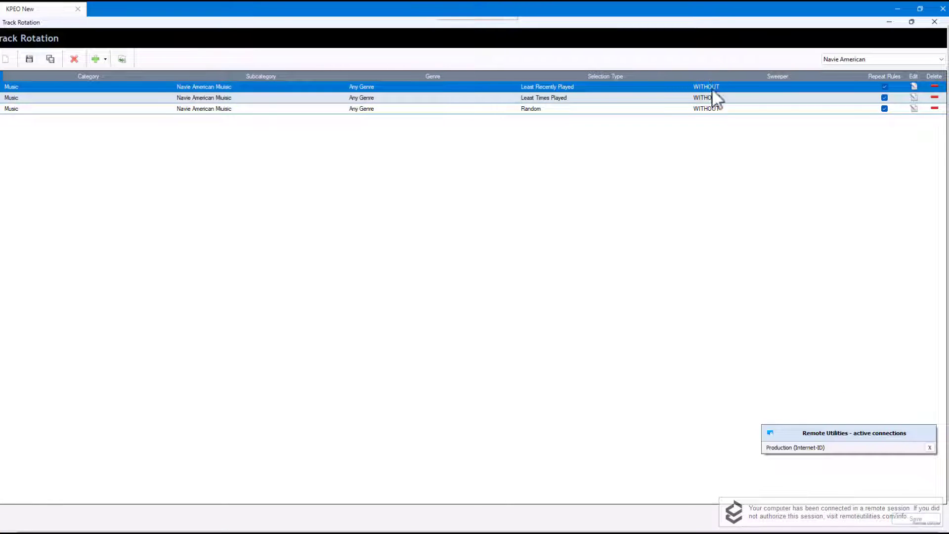
click(841, 63)
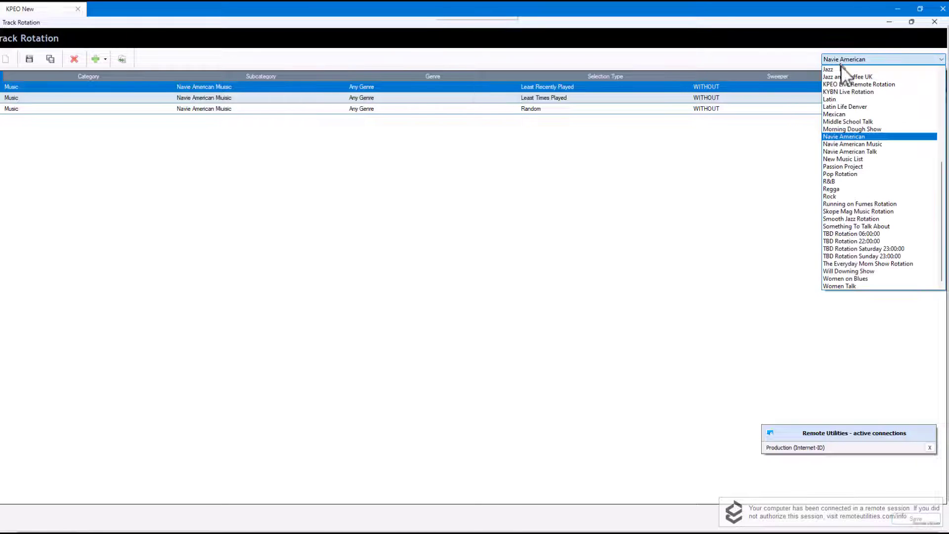
click(853, 143)
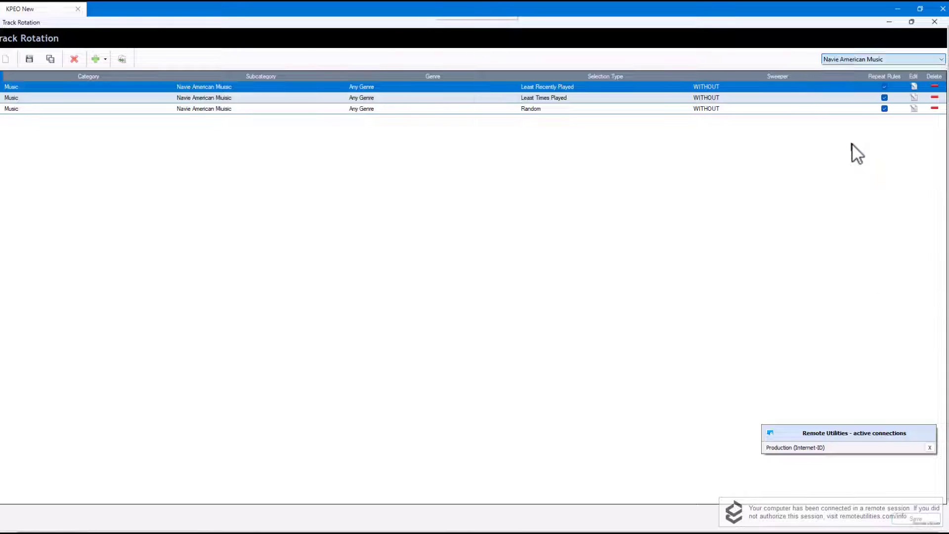